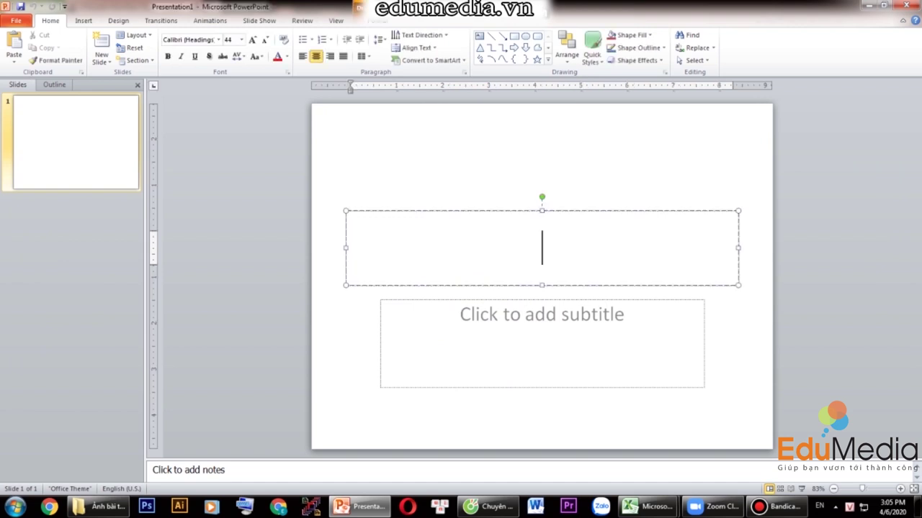
# Type 'Bai số 2: Transition và Animation' as the slide 1 title and move the title box to the top
pyautogui.write('Bai số 2: Transition')
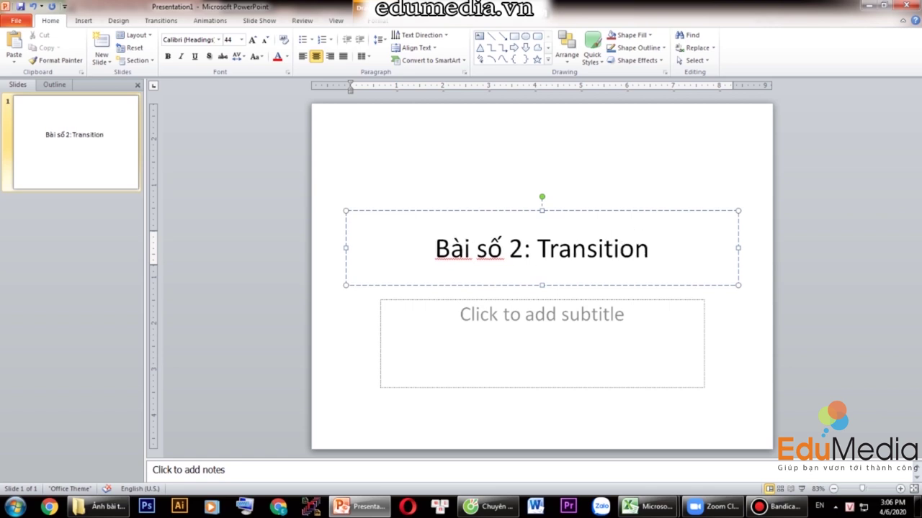
pyautogui.write(' và Animation')
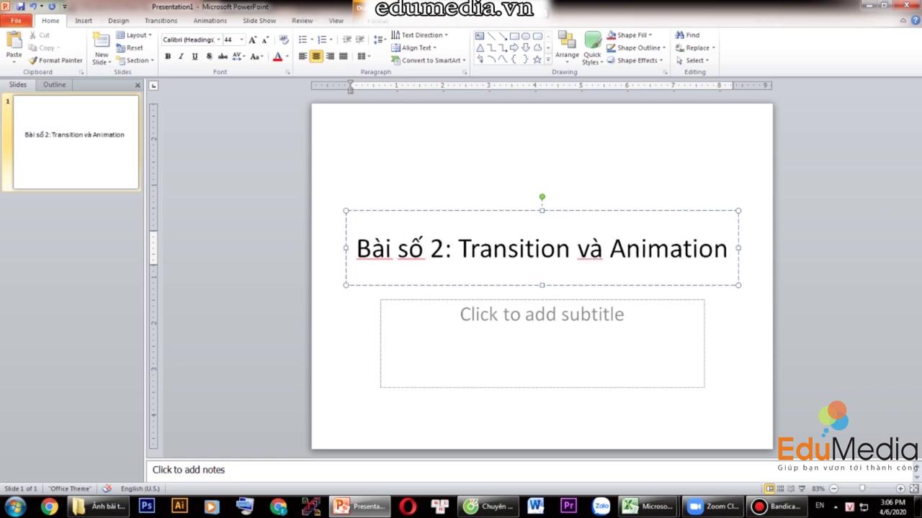
pyautogui.moveTo(446, 211); pyautogui.dragTo(449, 115)
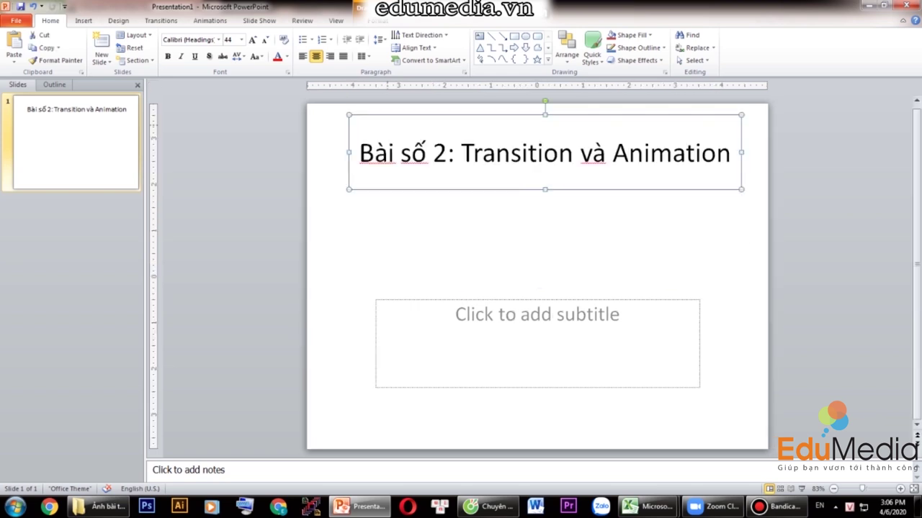
pyautogui.click(551, 216)
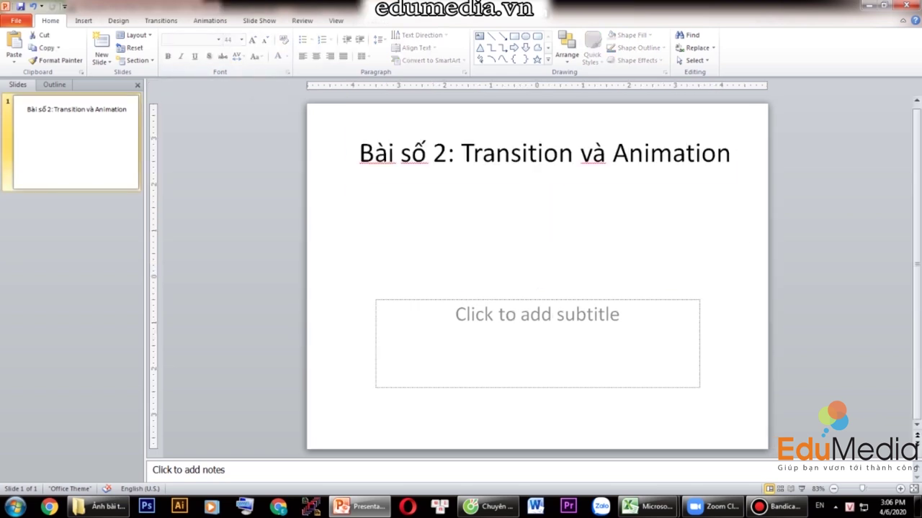
# Add new blank slides after the title slide with Ctrl+M
pyautogui.hotkey('ctrl', 'm')
pyautogui.hotkey('ctrl', 'm')
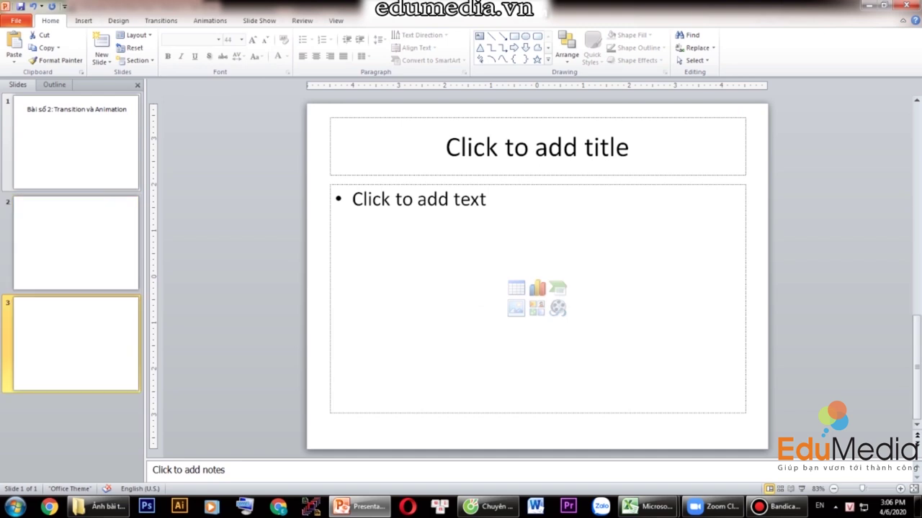
pyautogui.hotkey('ctrl', 'm')
pyautogui.press('Home')
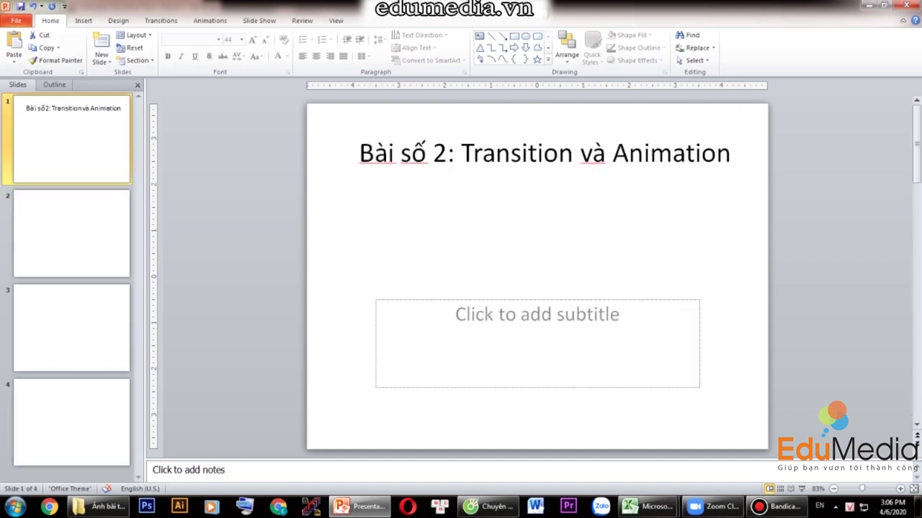
# Browse the full Transitions gallery and close it without applying an effect
pyautogui.click(161, 20)
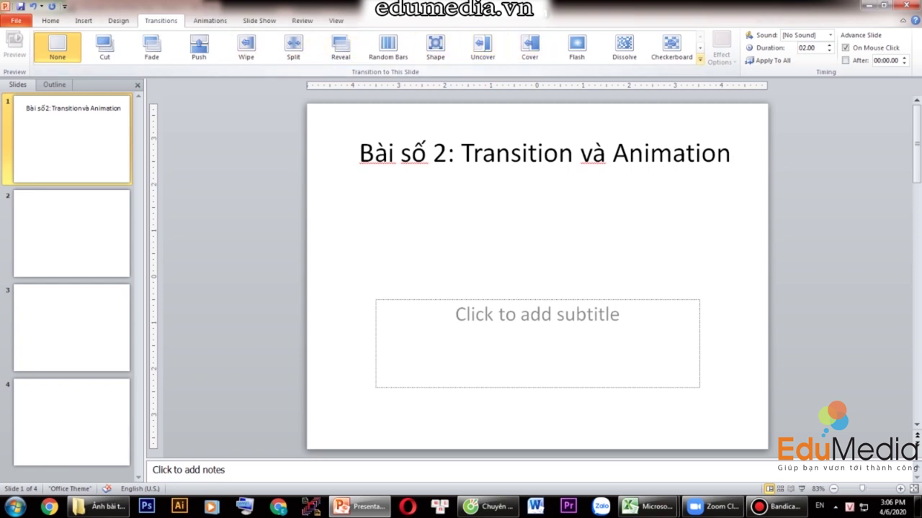
pyautogui.click(699, 59)
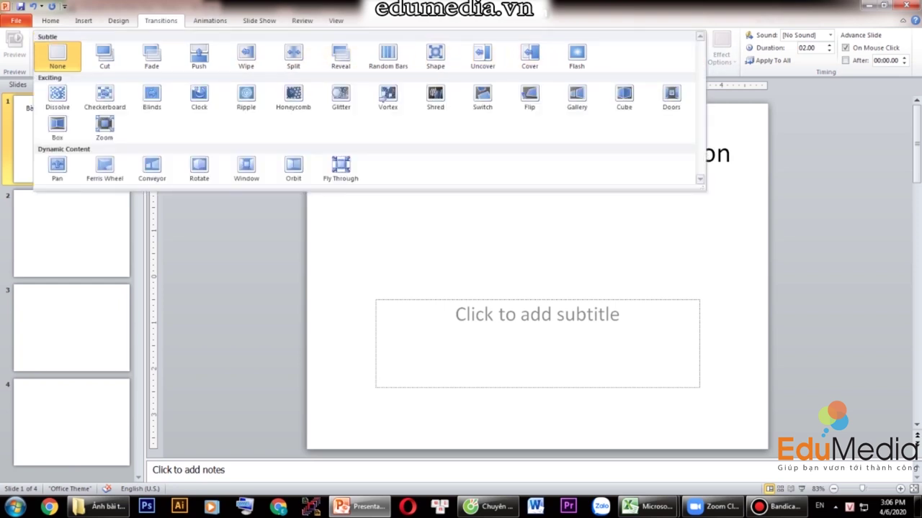
pyautogui.press('Escape')
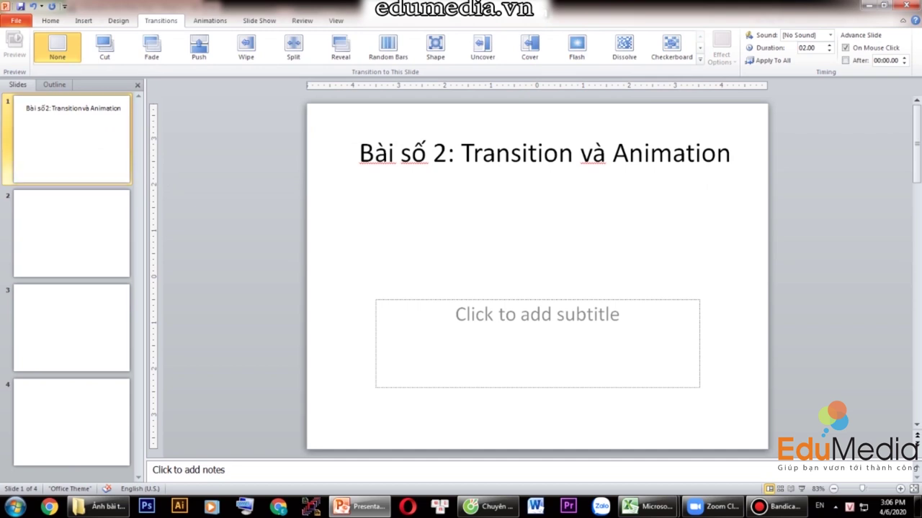
# Select slide 2 and switch to the Ảnh bài tập photo folder in Explorer
pyautogui.click(71, 234)
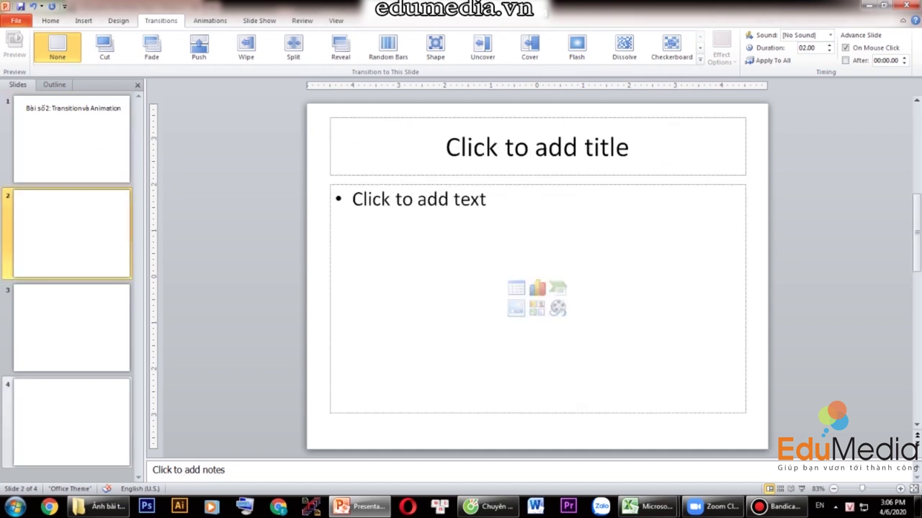
pyautogui.click(100, 506)
pyautogui.click(206, 101)
pyautogui.hotkey('ctrl', 'space')
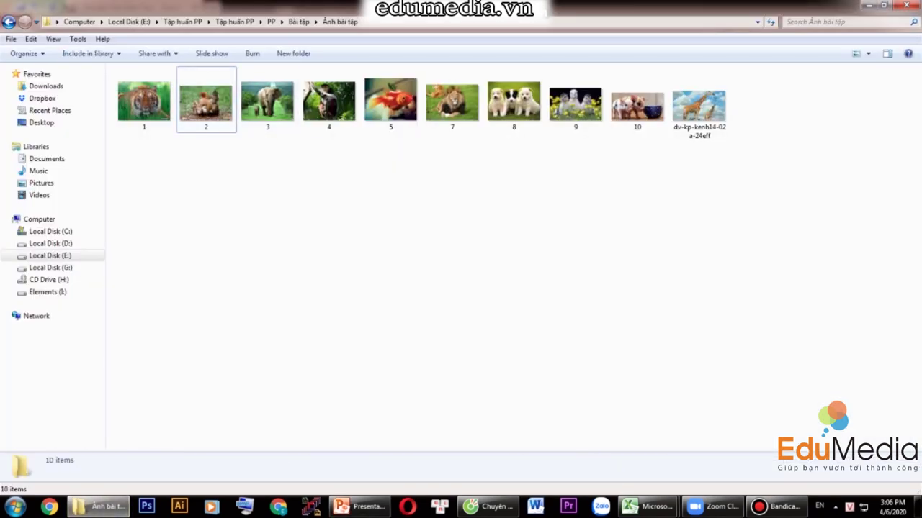
# Place the tiger photo on slide 2 and the chicken photo on slide 3, each enlarged to fill the slide
pyautogui.click(144, 101)
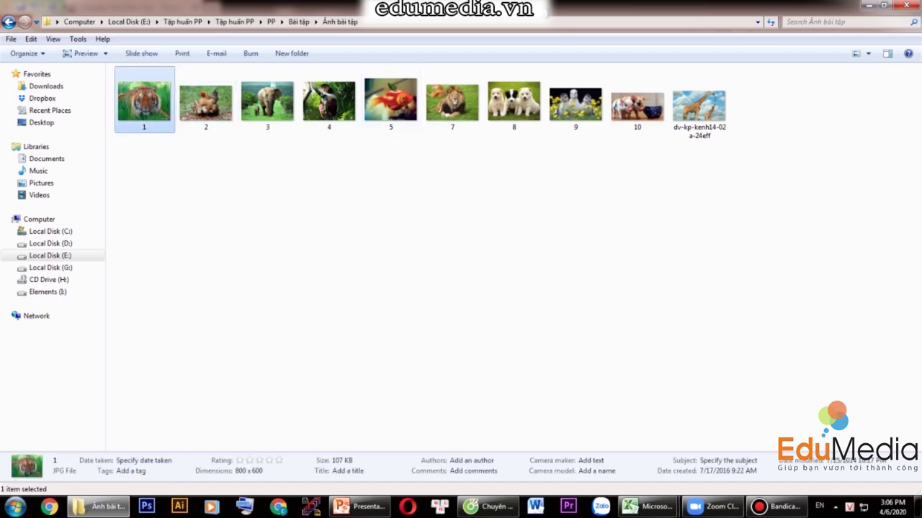
pyautogui.moveTo(144, 101)
pyautogui.mouseDown()
pyautogui.moveTo(475, 280)
pyautogui.moveTo(500, 249)
pyautogui.mouseUp()
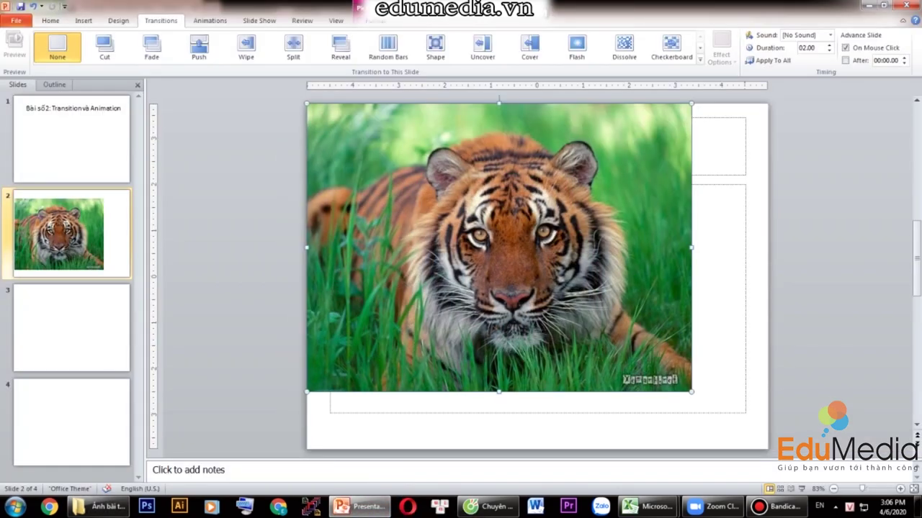
pyautogui.moveTo(691, 392); pyautogui.dragTo(768, 449)
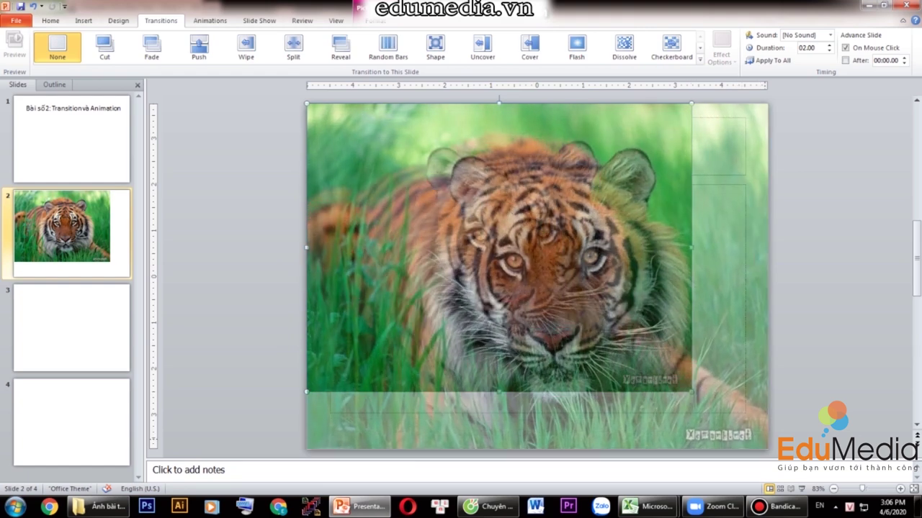
pyautogui.click(72, 328)
pyautogui.click(100, 506)
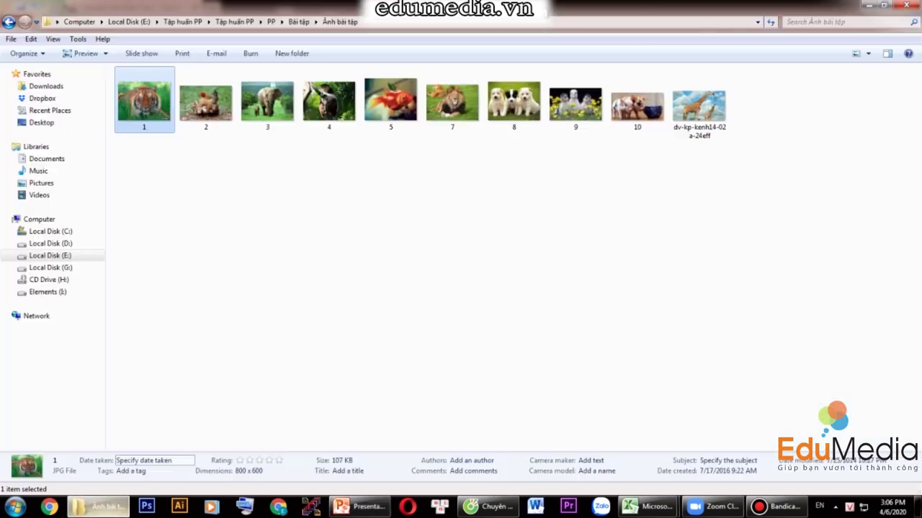
pyautogui.click(206, 100)
pyautogui.moveTo(206, 101)
pyautogui.mouseDown()
pyautogui.moveTo(360, 504)
pyautogui.moveTo(499, 285)
pyautogui.moveTo(452, 199)
pyautogui.mouseUp()
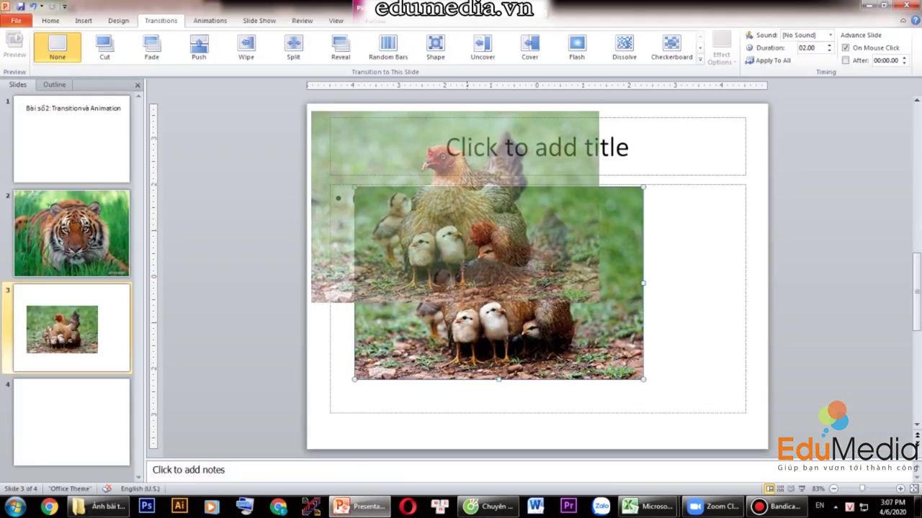
pyautogui.moveTo(594, 295); pyautogui.dragTo(767, 411)
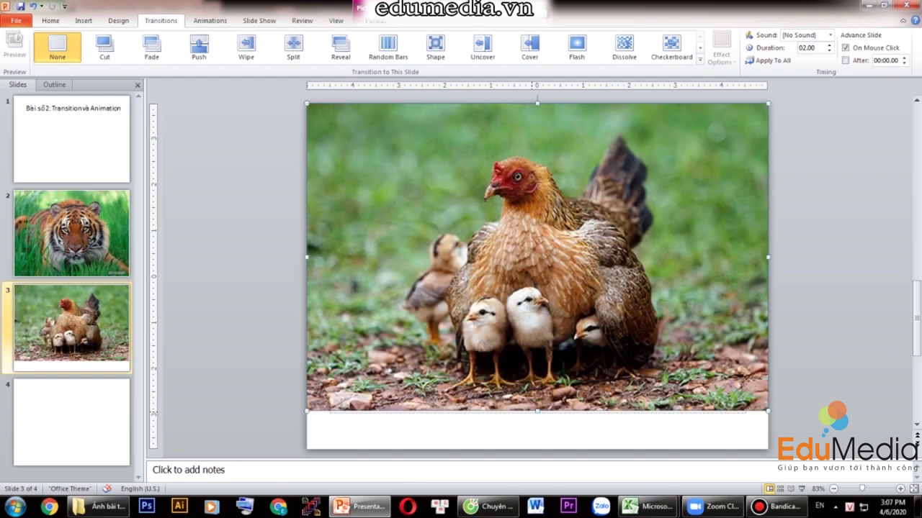
pyautogui.moveTo(537, 411); pyautogui.dragTo(537, 446)
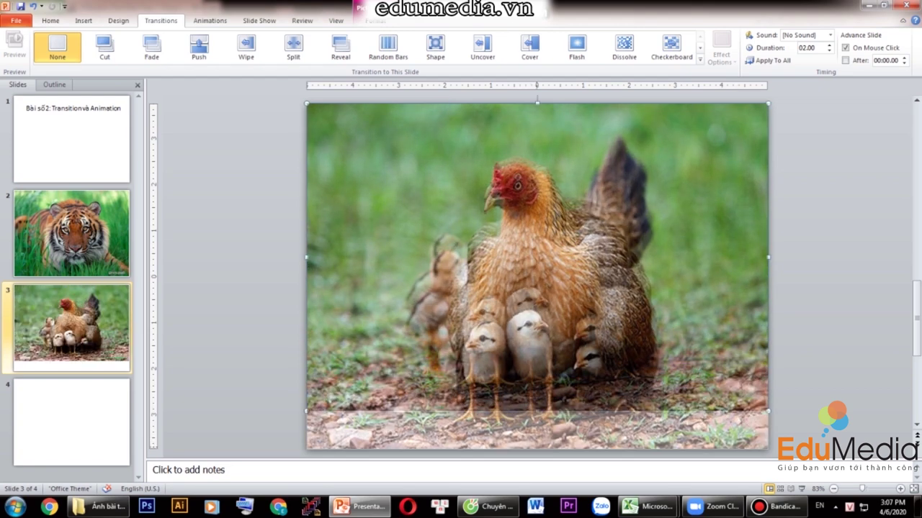
# Drag the elephant photo onto slide 4 and enlarge it to fill the slide
pyautogui.click(72, 422)
pyautogui.click(101, 506)
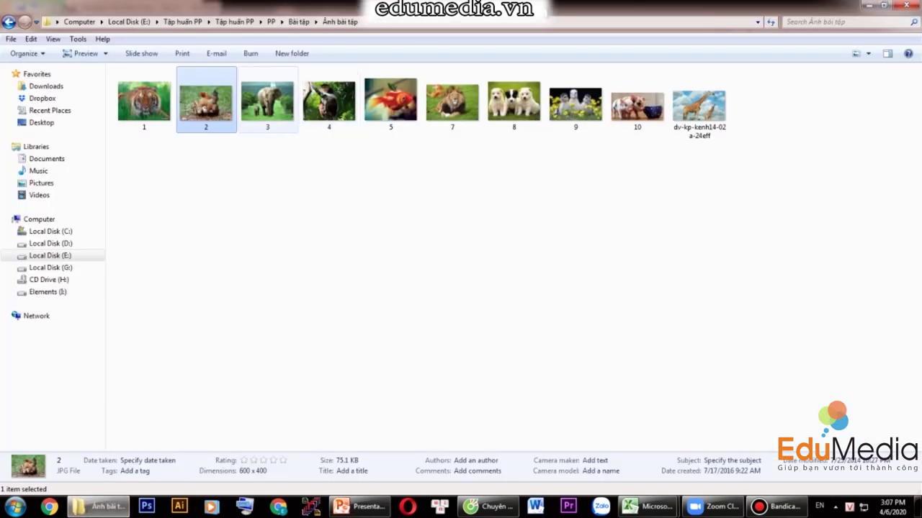
pyautogui.moveTo(267, 100); pyautogui.dragTo(388, 295)
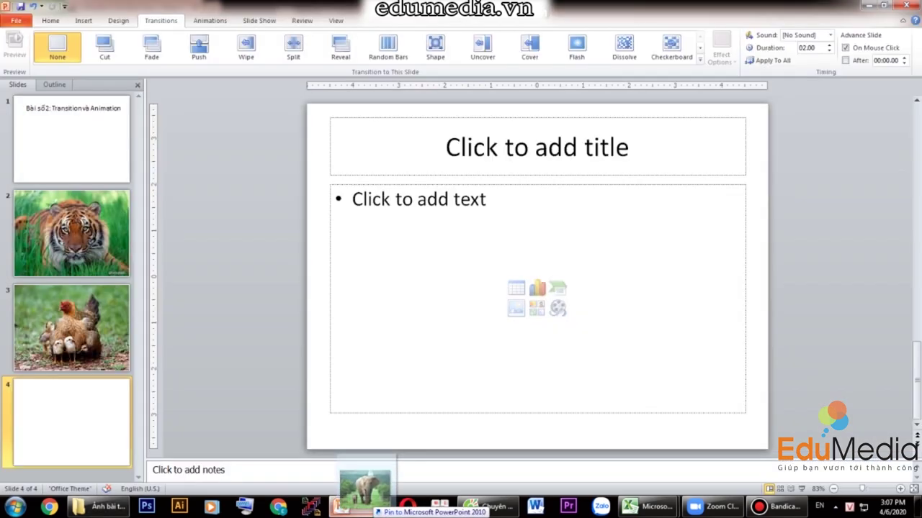
pyautogui.moveTo(388, 295)
pyautogui.mouseDown()
pyautogui.moveTo(437, 274)
pyautogui.moveTo(403, 201)
pyautogui.moveTo(403, 176)
pyautogui.mouseUp()
pyautogui.moveTo(499, 247); pyautogui.dragTo(767, 450)
pyautogui.press('Escape')
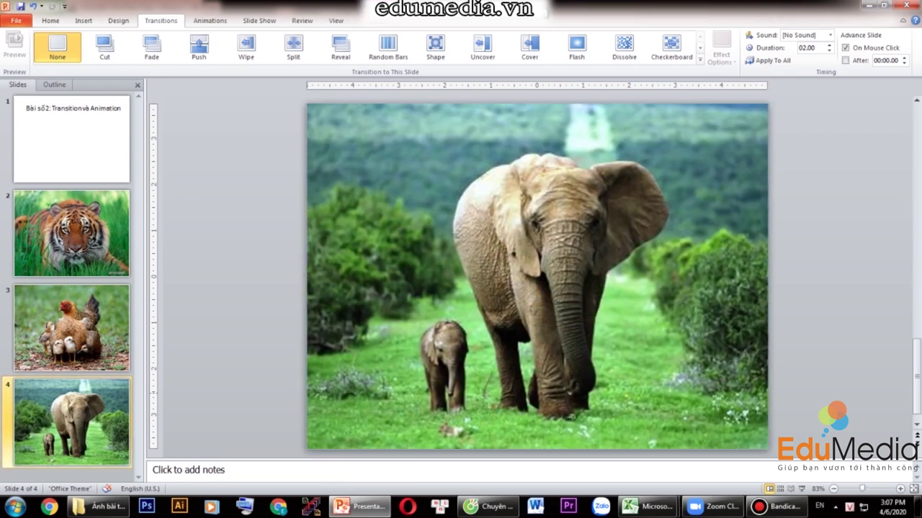
# Add slides and place the monkey photo on slide 5 and the lion photo on slide 6
pyautogui.hotkey('ctrl', 'm')
pyautogui.hotkey('ctrl', 'm')
pyautogui.click(72, 328)
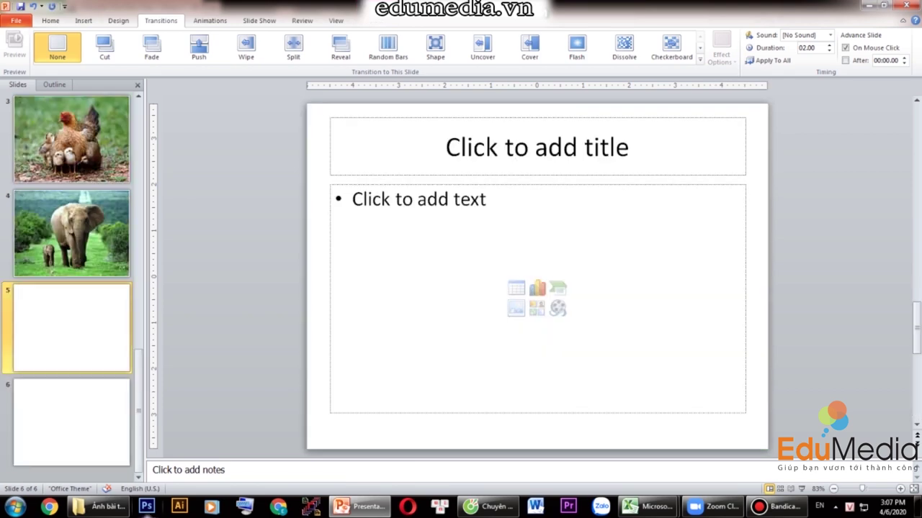
pyautogui.click(101, 506)
pyautogui.moveTo(328, 101)
pyautogui.mouseDown()
pyautogui.moveTo(386, 380)
pyautogui.moveTo(418, 288)
pyautogui.mouseUp()
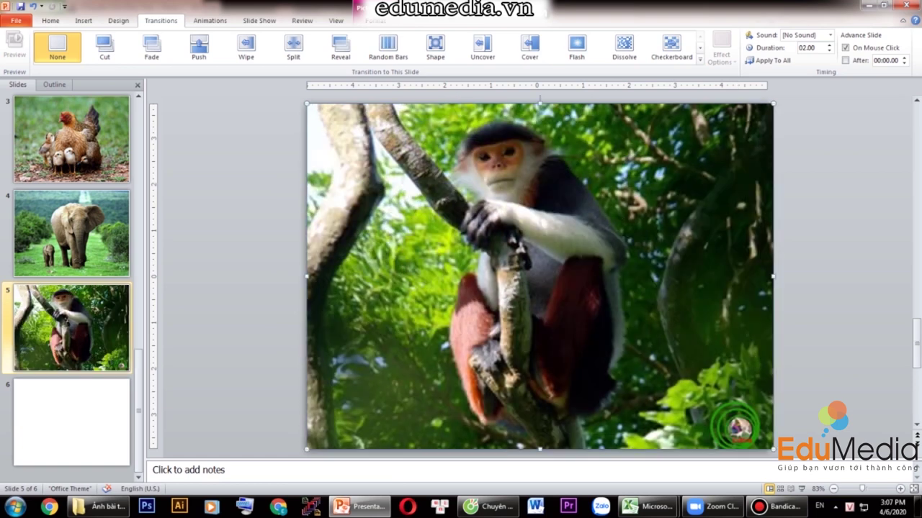
pyautogui.click(72, 422)
pyautogui.click(101, 506)
pyautogui.click(390, 101)
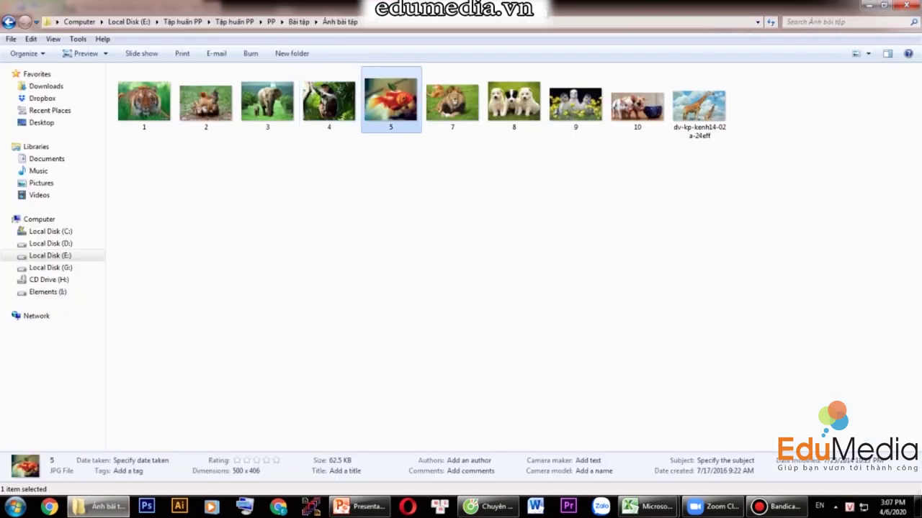
pyautogui.moveTo(452, 101)
pyautogui.mouseDown()
pyautogui.moveTo(344, 504)
pyautogui.moveTo(434, 320)
pyautogui.mouseUp()
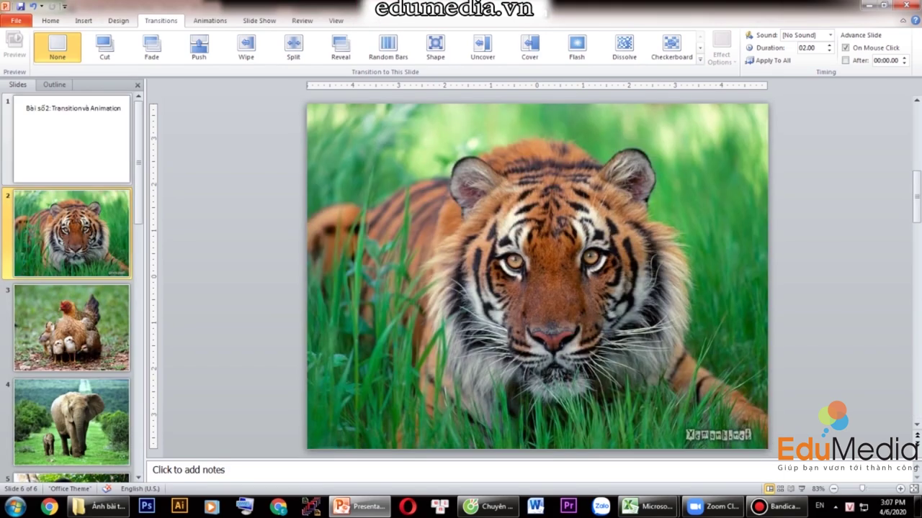
pyautogui.press('Up')
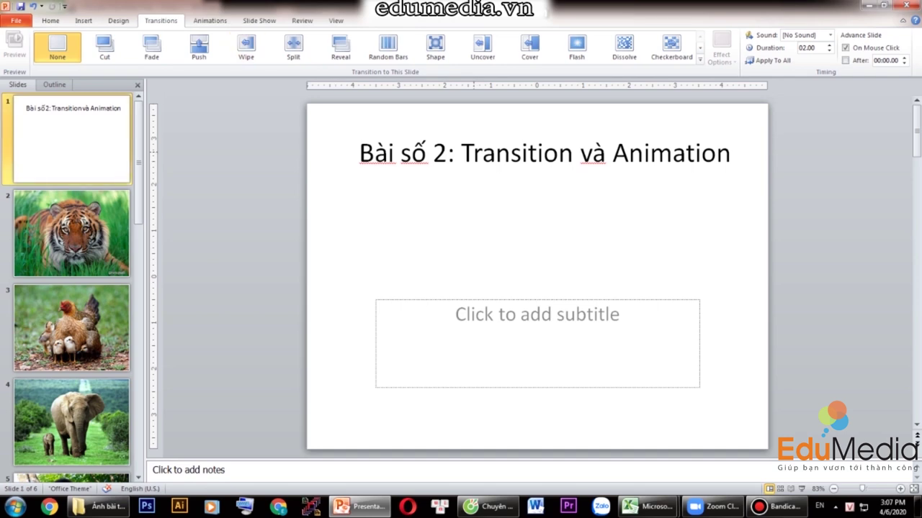
# Drag the giraffe photo from the folder onto the title slide
pyautogui.click(472, 153)
pyautogui.moveTo(101, 506)
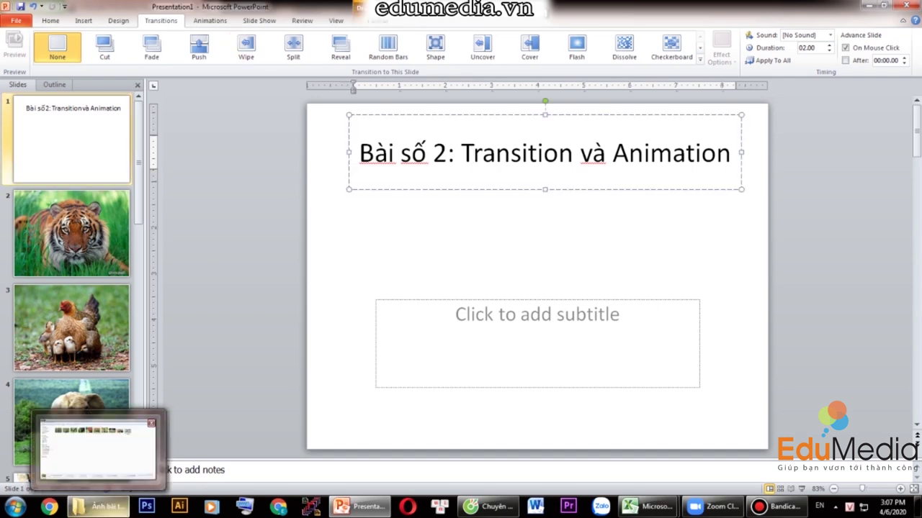
pyautogui.click(97, 447)
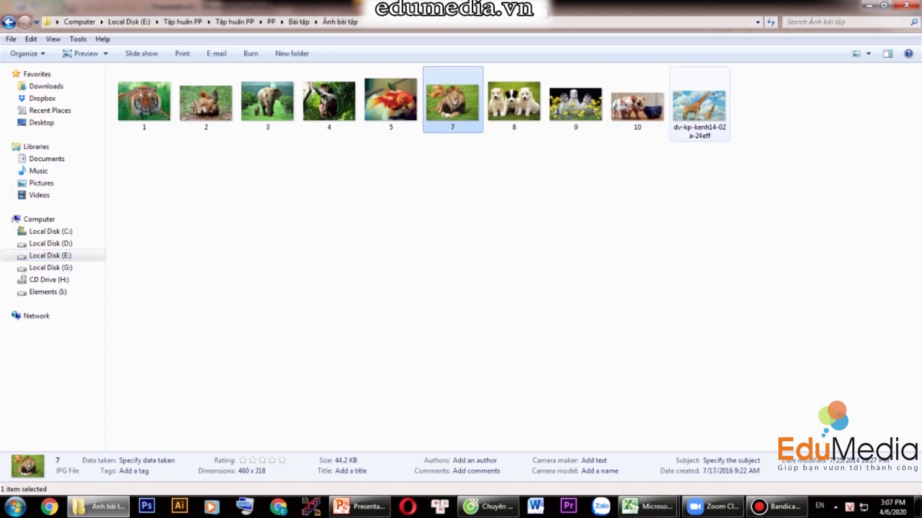
pyautogui.click(699, 104)
pyautogui.moveTo(699, 105); pyautogui.dragTo(356, 501)
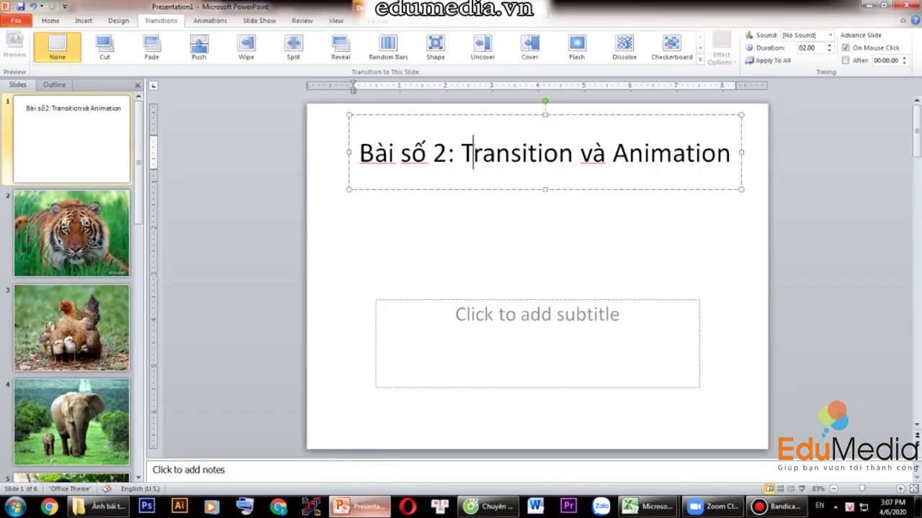
pyautogui.moveTo(357, 497)
pyautogui.mouseDown()
pyautogui.moveTo(422, 368)
pyautogui.moveTo(452, 173)
pyautogui.mouseUp()
# Enlarge the giraffe photo to the slide width and move it down below the title
pyautogui.moveTo(595, 270); pyautogui.dragTo(765, 364)
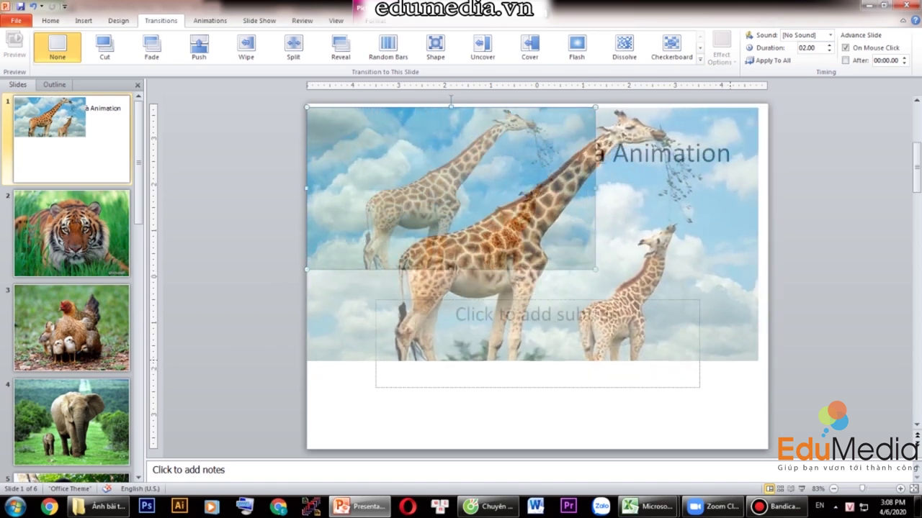
pyautogui.moveTo(765, 365); pyautogui.dragTo(765, 364)
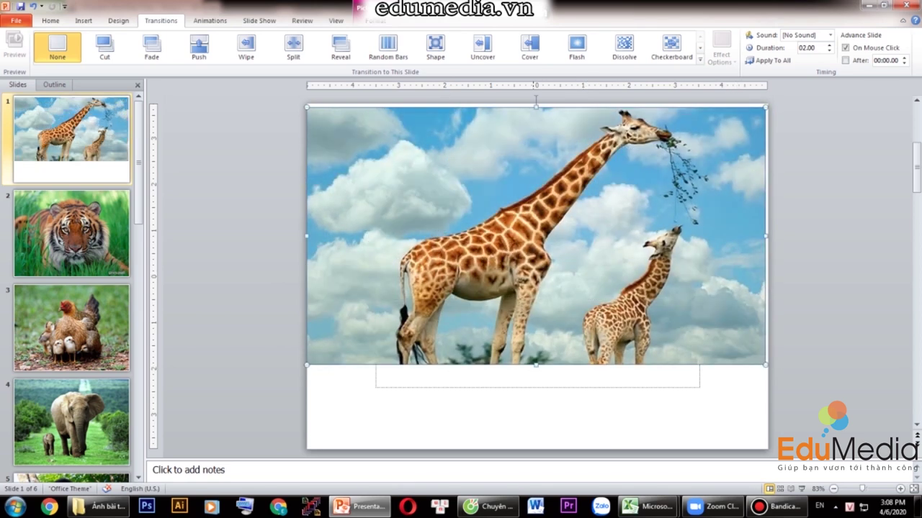
pyautogui.click(538, 376)
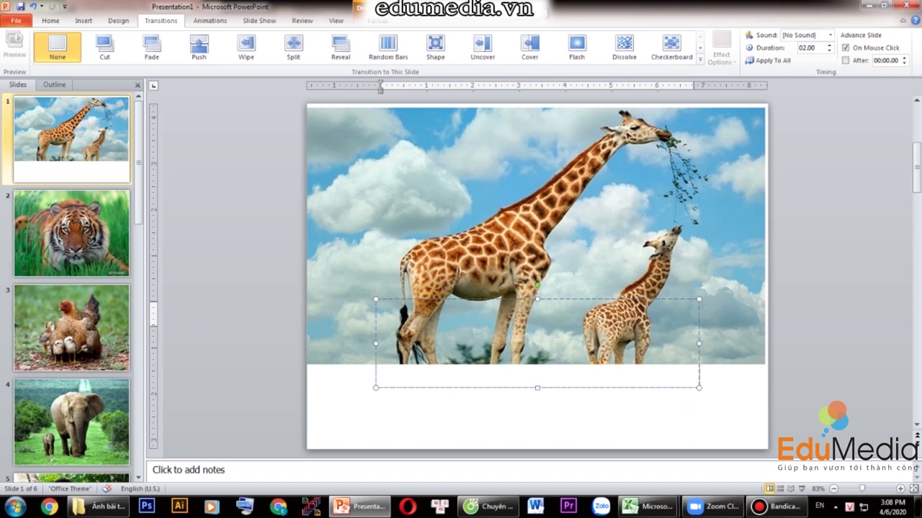
pyautogui.moveTo(504, 288); pyautogui.dragTo(512, 375)
pyautogui.click(504, 152)
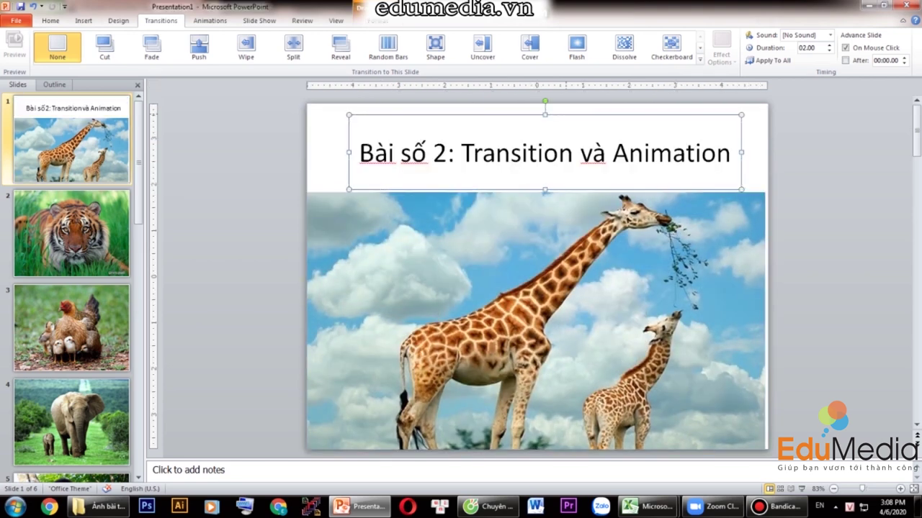
# Nudge the title box into place and stretch the giraffe photo to the slide's right edge
pyautogui.moveTo(432, 190); pyautogui.dragTo(432, 178)
pyautogui.press('Left')
pyautogui.press('Left')
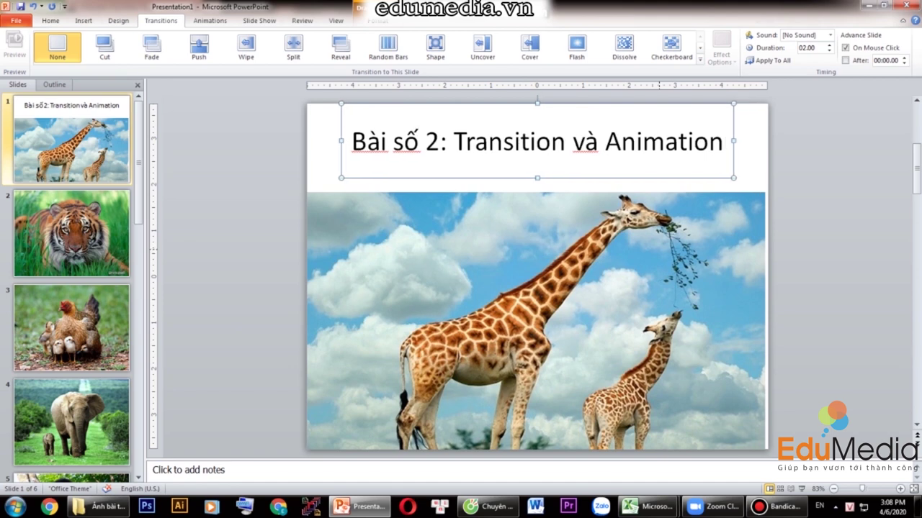
pyautogui.press('Left')
pyautogui.press('Left')
pyautogui.press('Up')
pyautogui.press('Up')
pyautogui.press('Tab')
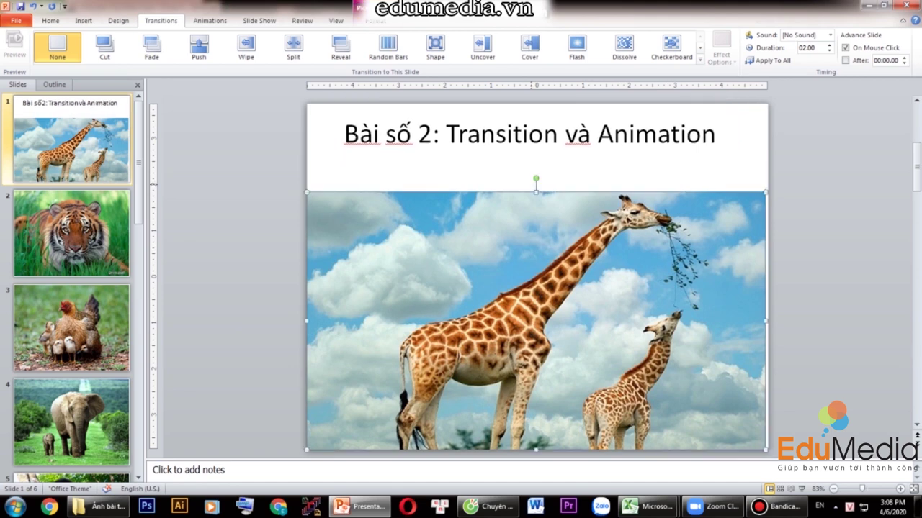
pyautogui.press('Up')
pyautogui.press('Up')
pyautogui.press('Up')
pyautogui.press('Up')
pyautogui.press('Up')
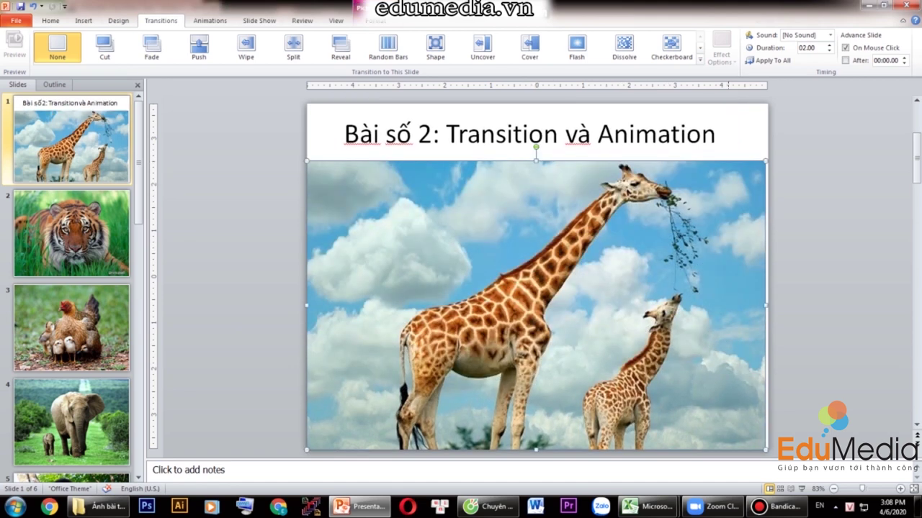
pyautogui.hotkey('shift', 'Right')
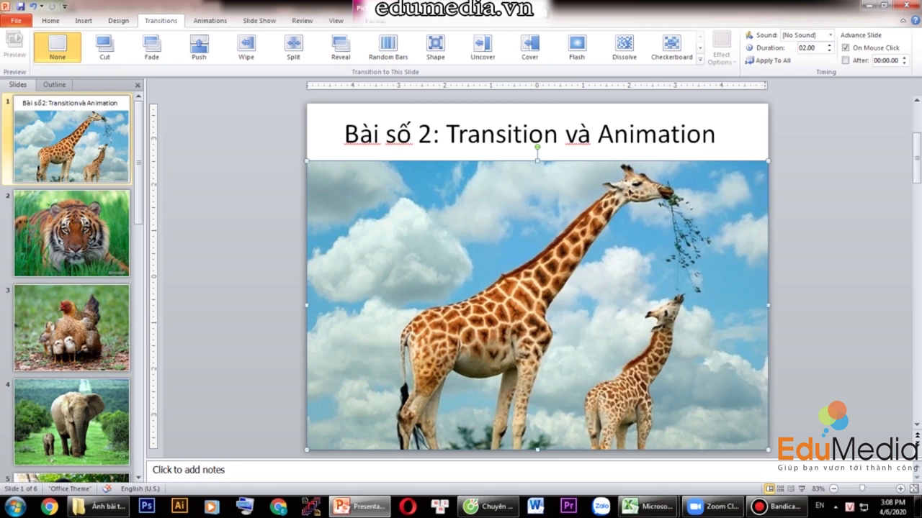
# Make the title text red and bold
pyautogui.click(412, 134)
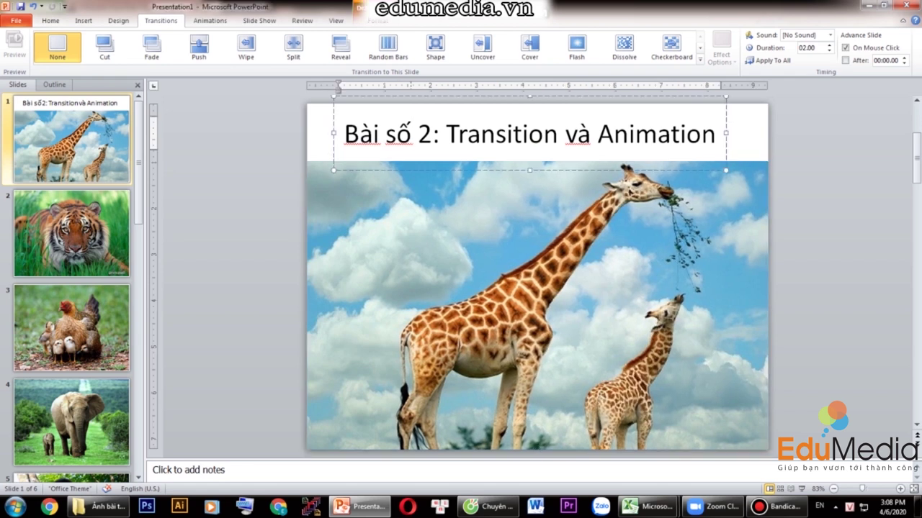
pyautogui.click(51, 20)
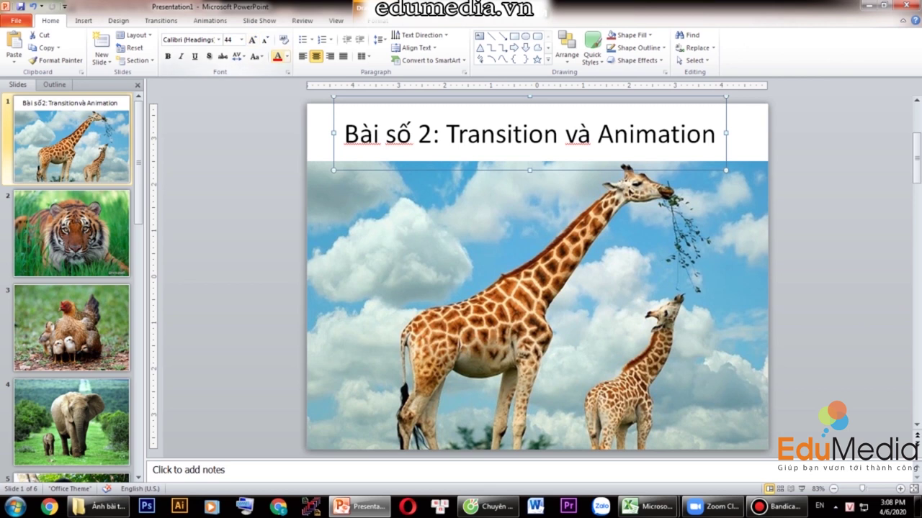
pyautogui.click(277, 56)
pyautogui.click(167, 56)
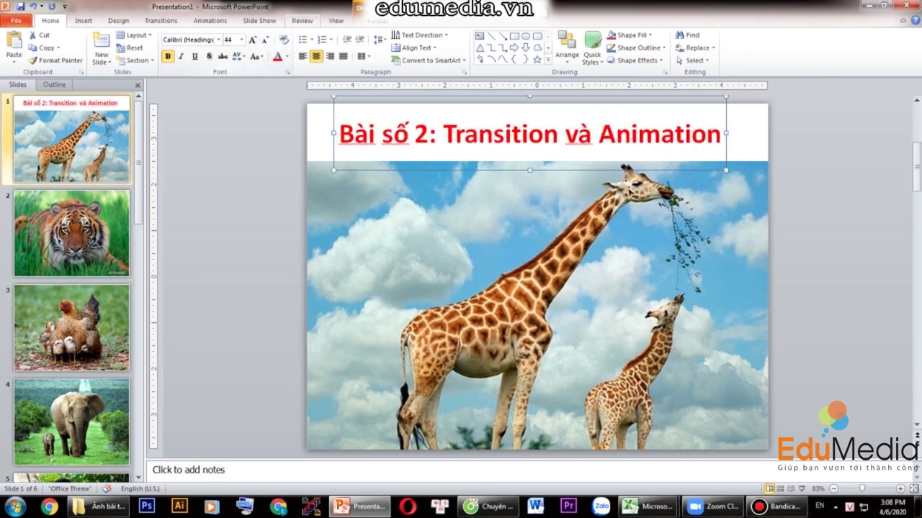
pyautogui.press('Right')
pyautogui.press('Right')
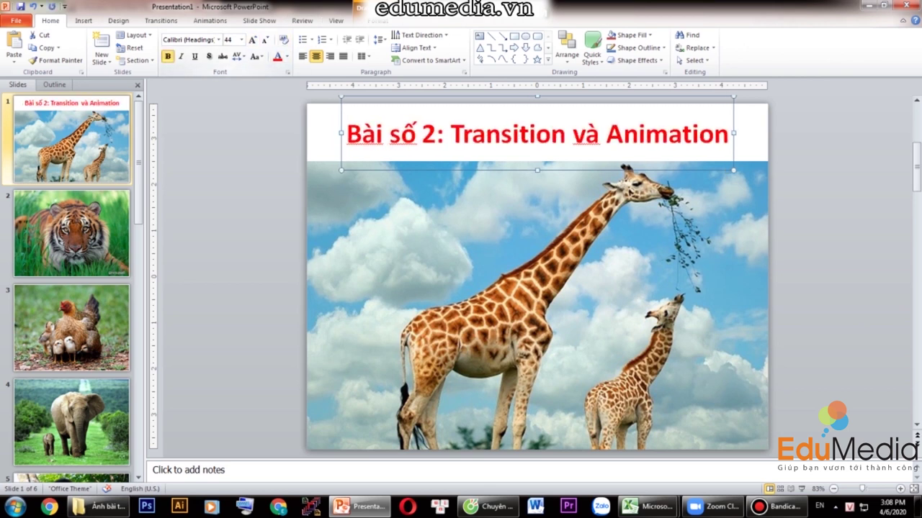
pyautogui.click(537, 305)
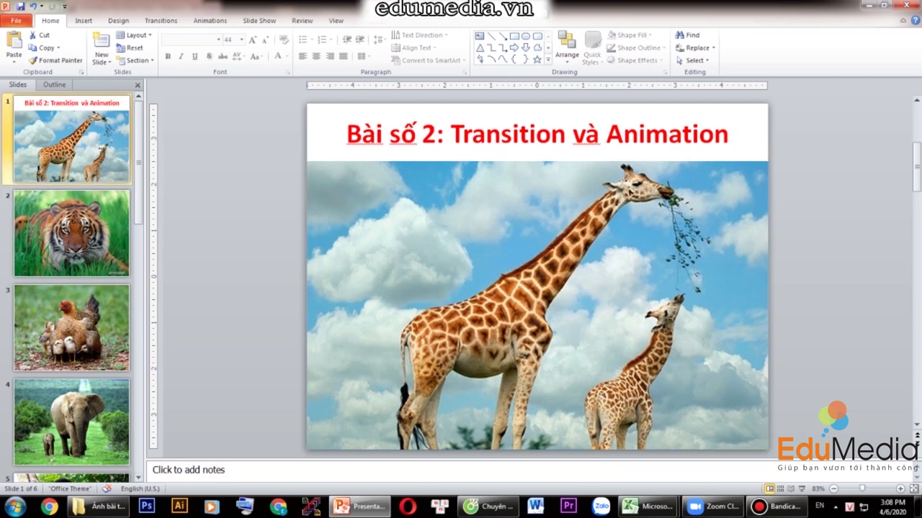
# Page through the six slides, return to slide 1 and show its transition options with Alt+K
pyautogui.press('pagedown')
pyautogui.press('pagedown')
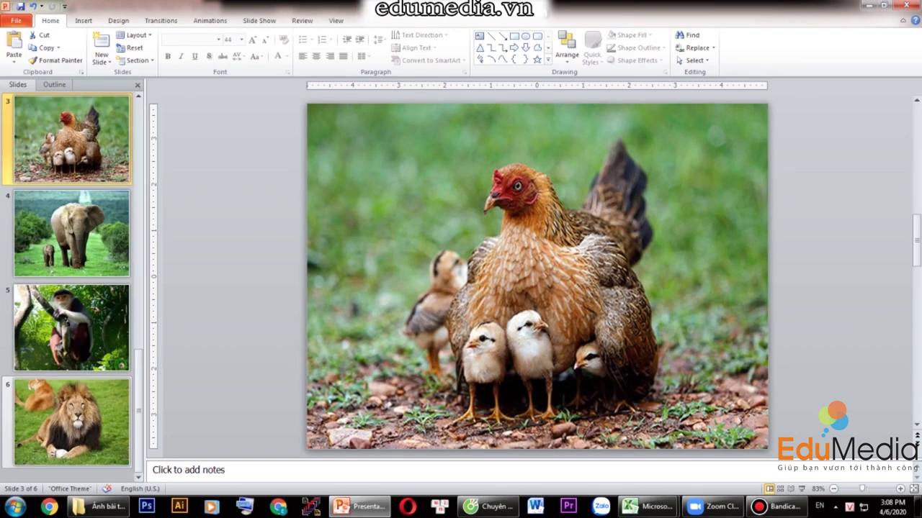
pyautogui.press('End')
pyautogui.press('pageup')
pyautogui.scroll(3, 72, 281)
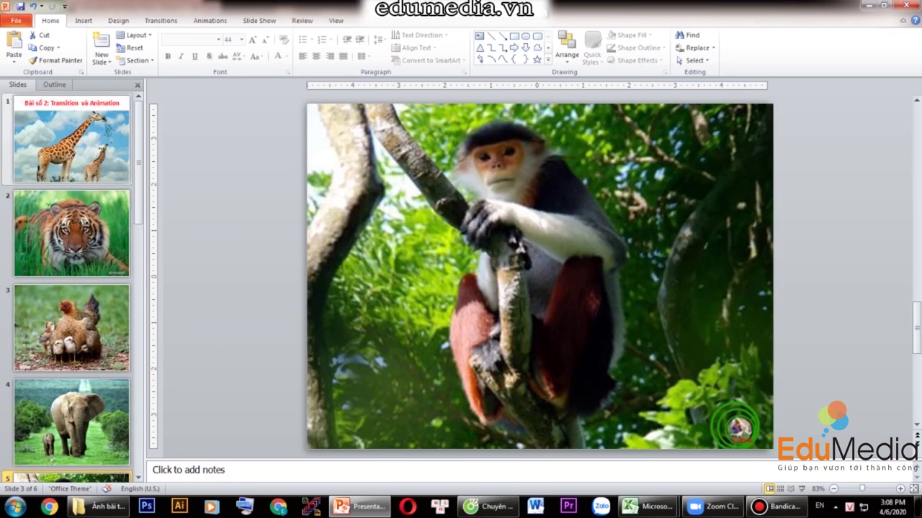
pyautogui.press('Home')
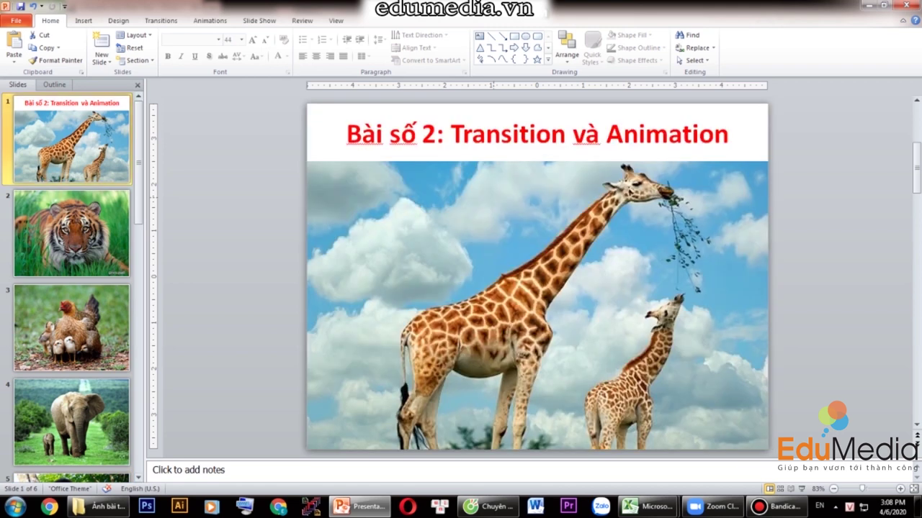
pyautogui.click(537, 305)
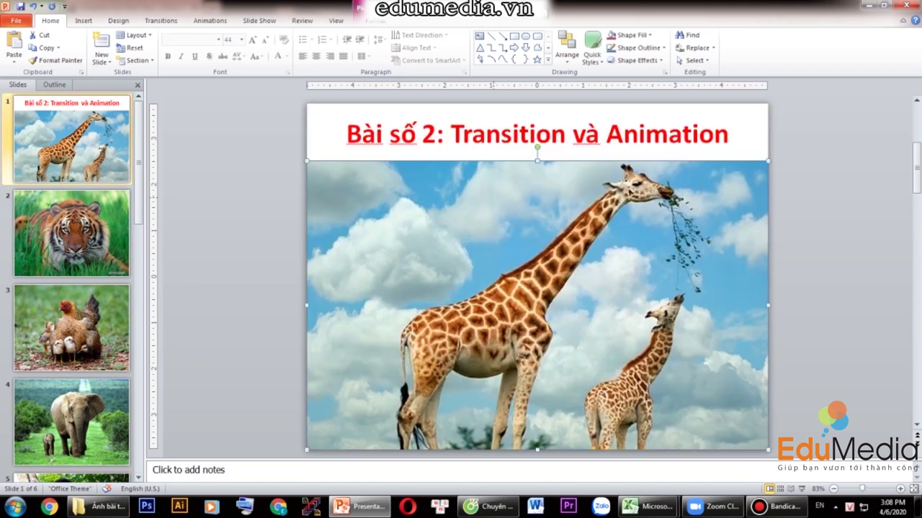
pyautogui.hotkey('alt', 'k')
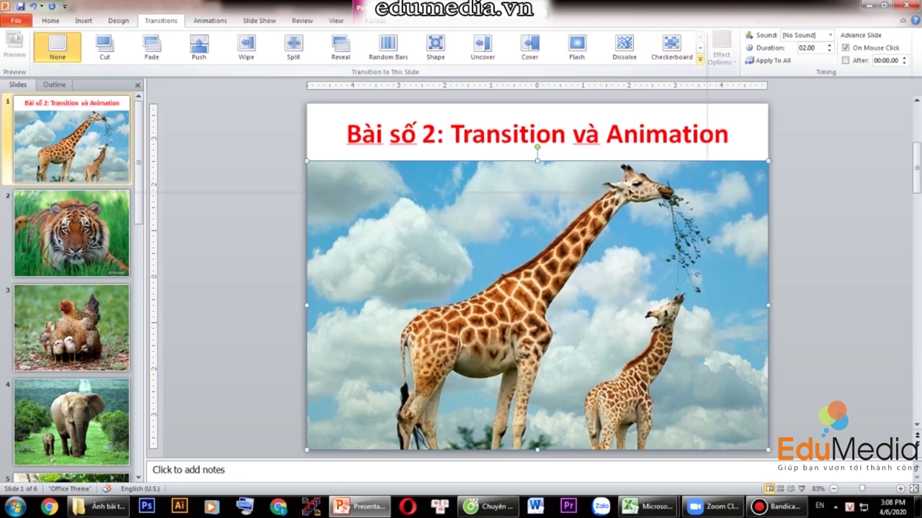
# Apply Shred to the title slide, Dissolve to the tiger slide and Random Bars to the hen slide
pyautogui.click(699, 59)
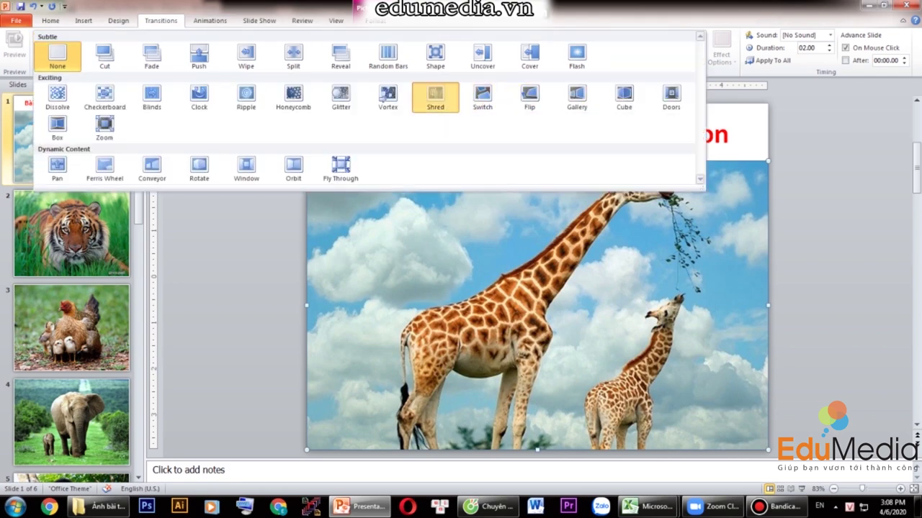
pyautogui.click(435, 98)
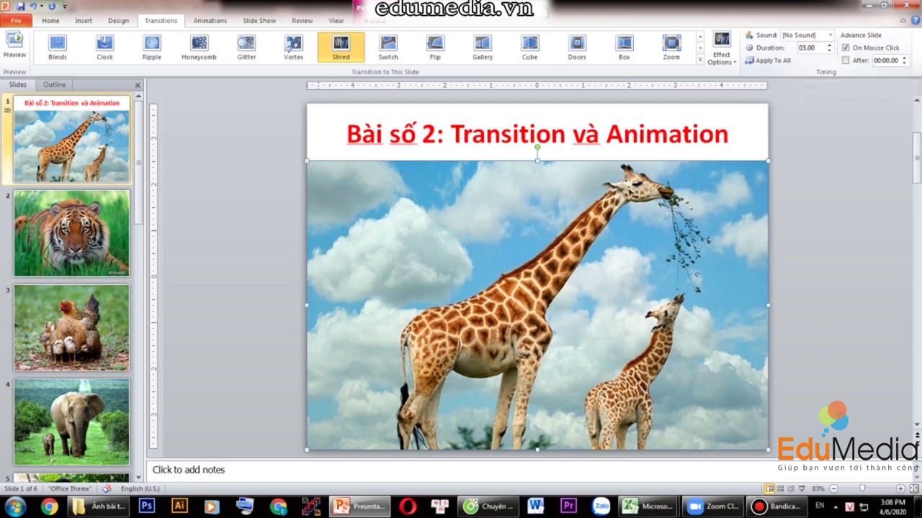
pyautogui.click(72, 234)
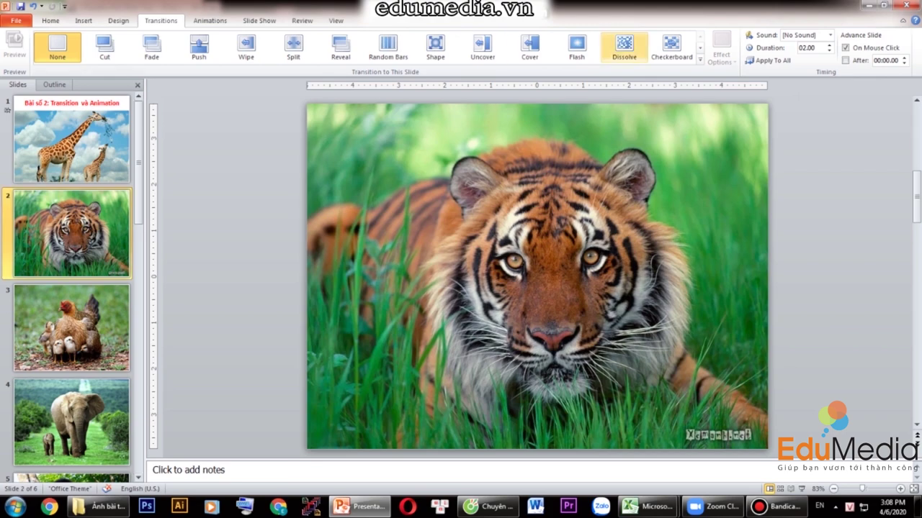
pyautogui.click(623, 46)
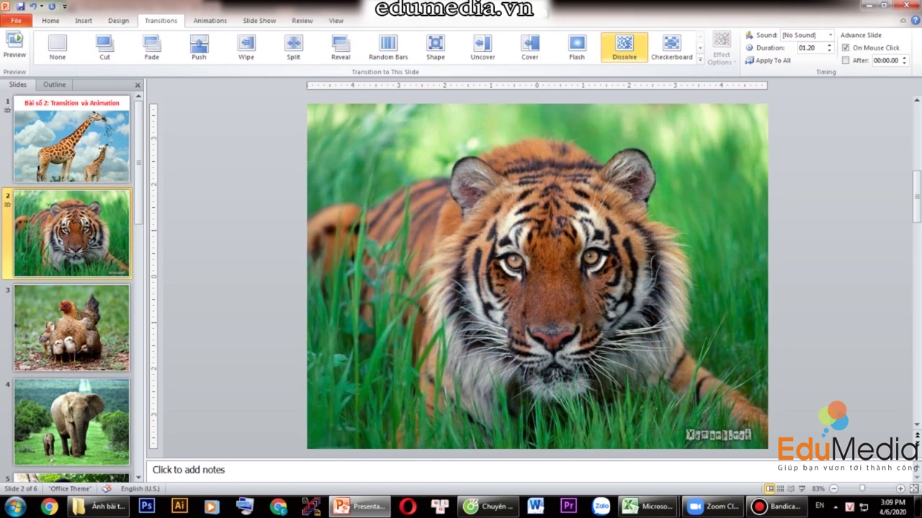
pyautogui.click(72, 328)
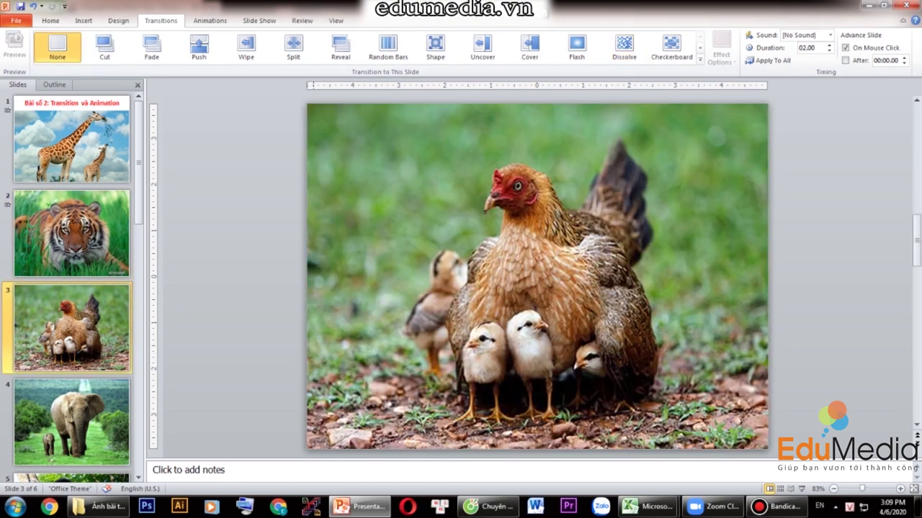
pyautogui.click(388, 46)
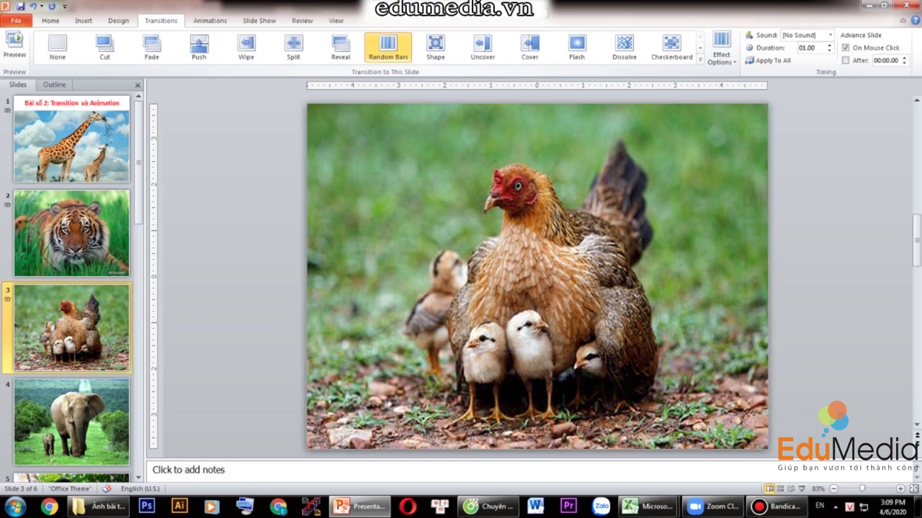
# Apply Glitter to the elephant slide and Honeycomb to the monkey slide
pyautogui.scroll(-1, 72, 328)
pyautogui.scroll(-1, 72, 328)
pyautogui.click(72, 234)
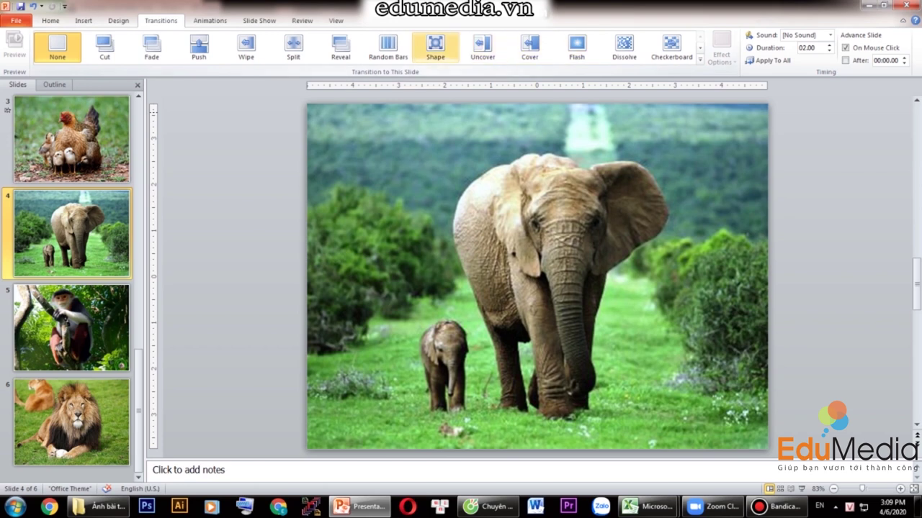
pyautogui.click(700, 59)
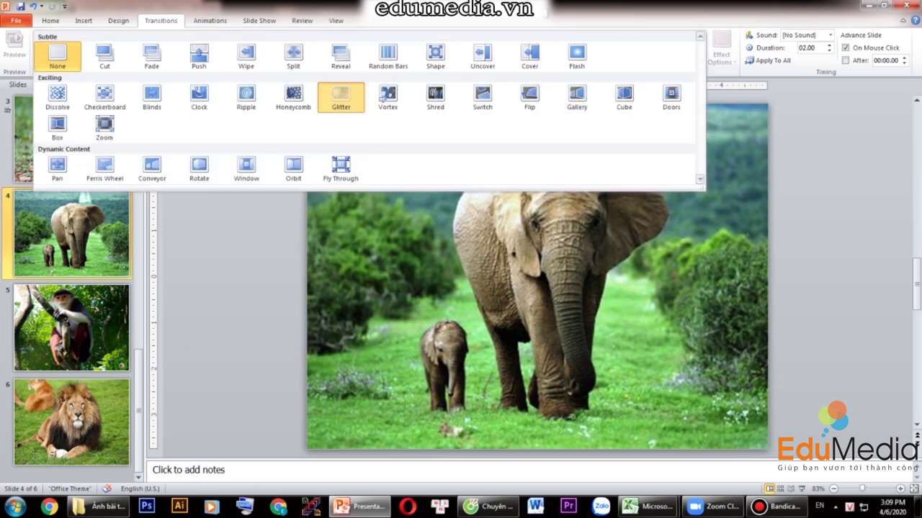
pyautogui.click(340, 95)
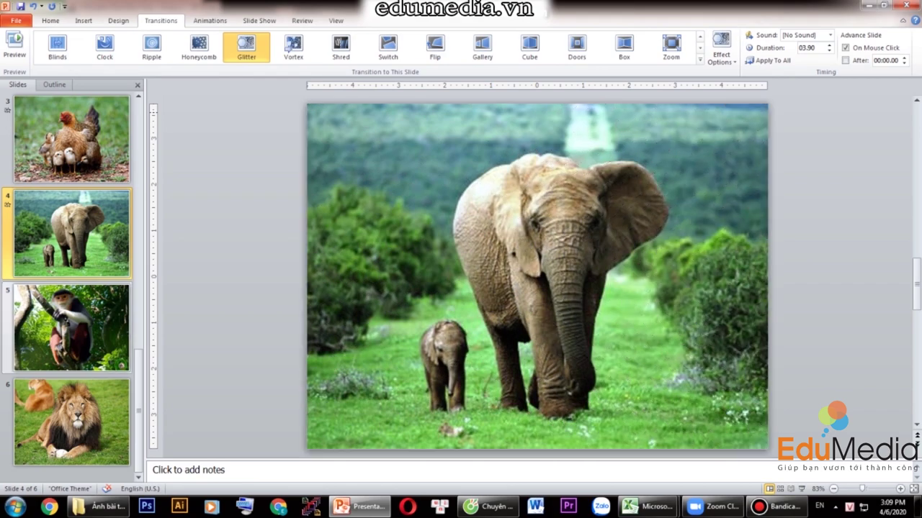
pyautogui.click(72, 328)
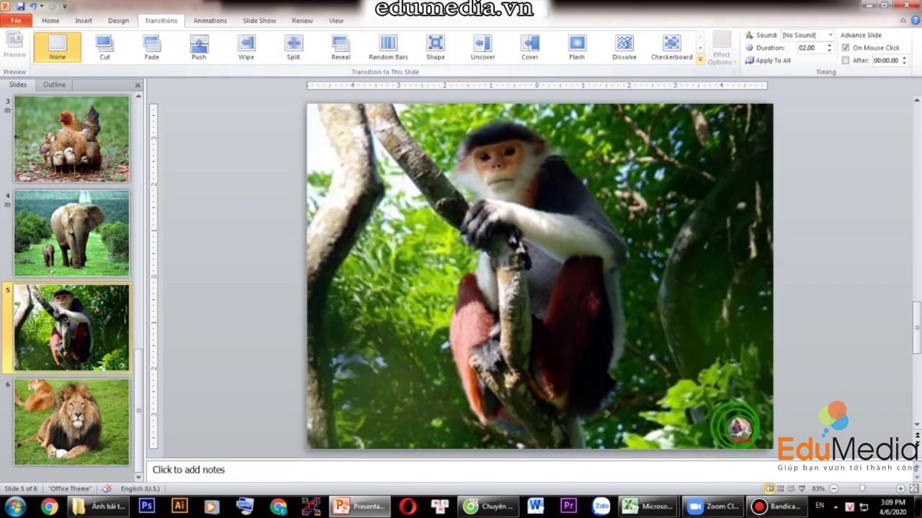
pyautogui.click(699, 59)
pyautogui.click(293, 95)
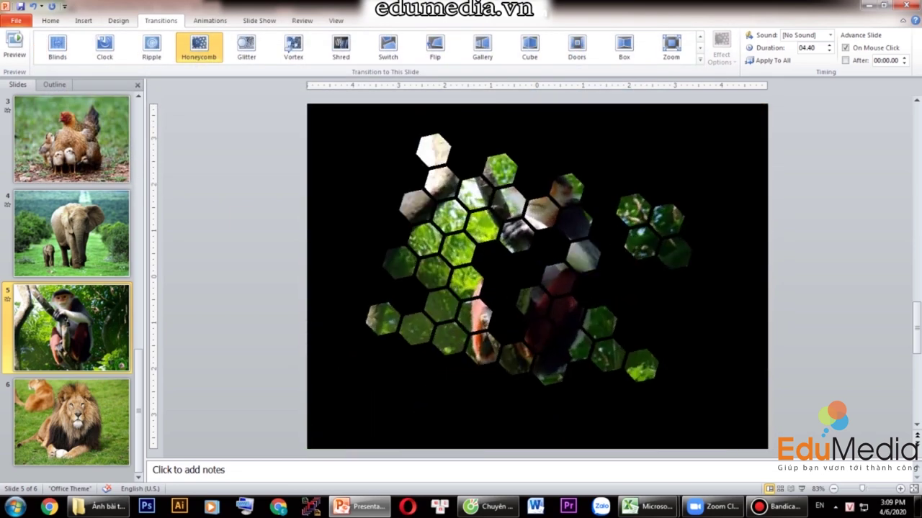
# Give the lion slide a Ripple transition and add a blank slide after it
pyautogui.click(72, 423)
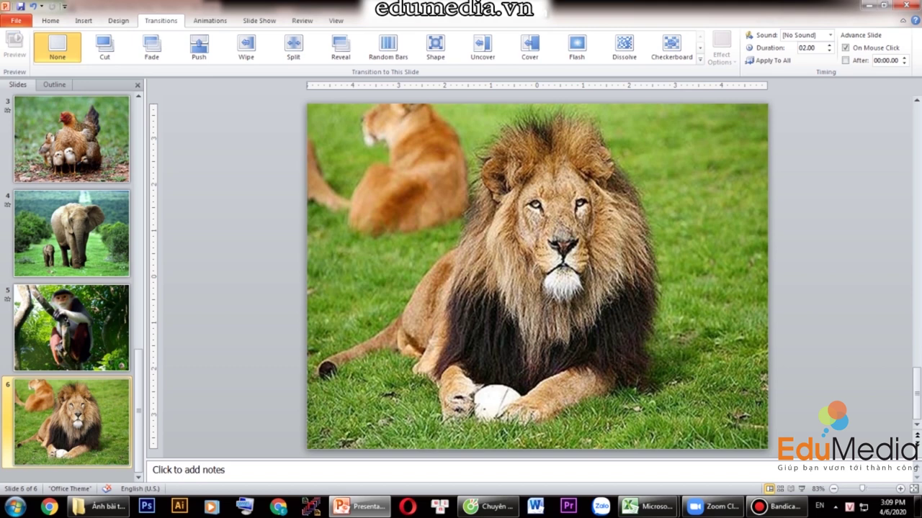
pyautogui.click(700, 59)
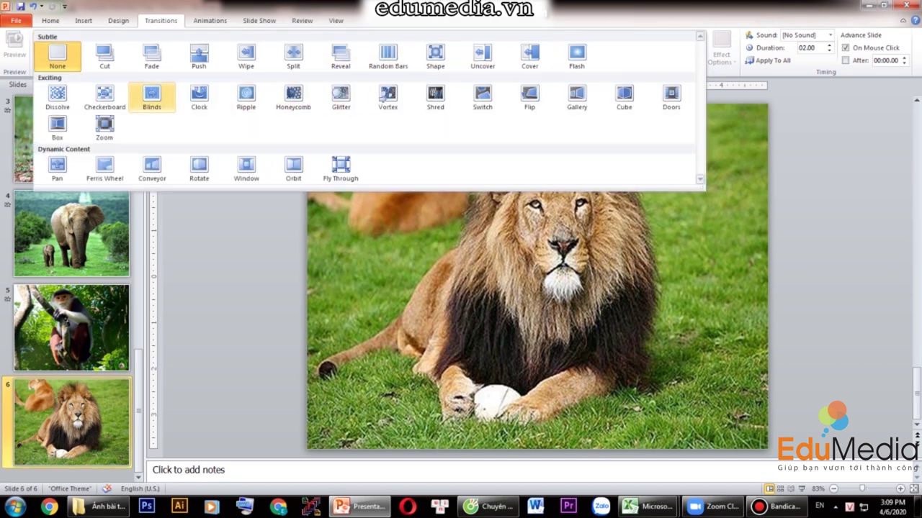
pyautogui.click(246, 97)
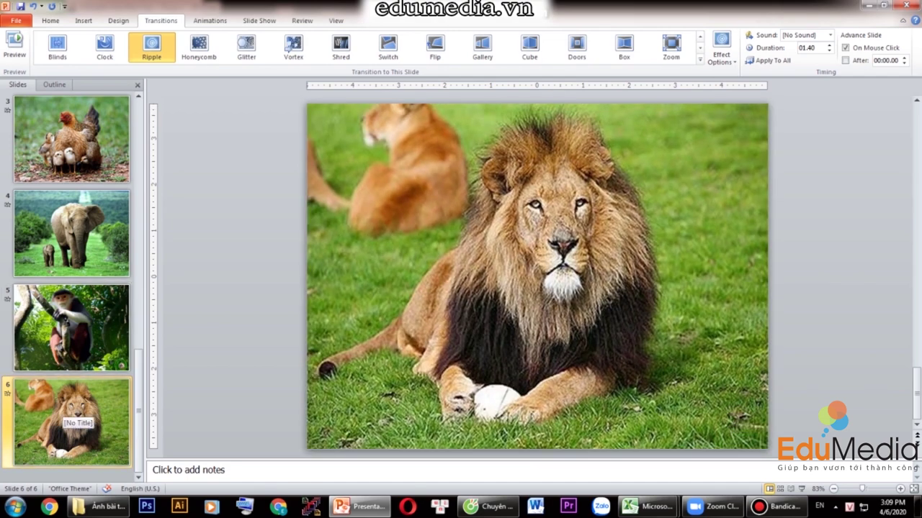
pyautogui.press('Return')
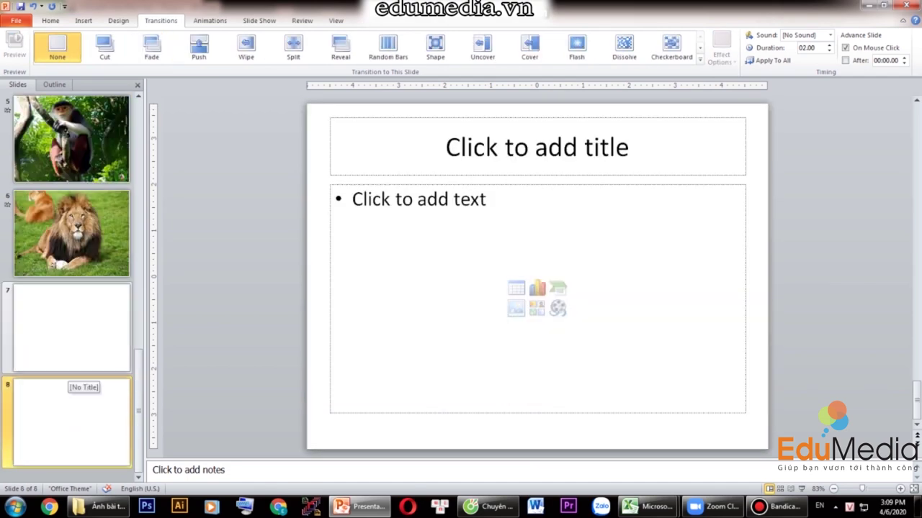
# Add another blank slide and fill slide 7 with the enlarged puppy photo
pyautogui.press('Return')
pyautogui.press('Return')
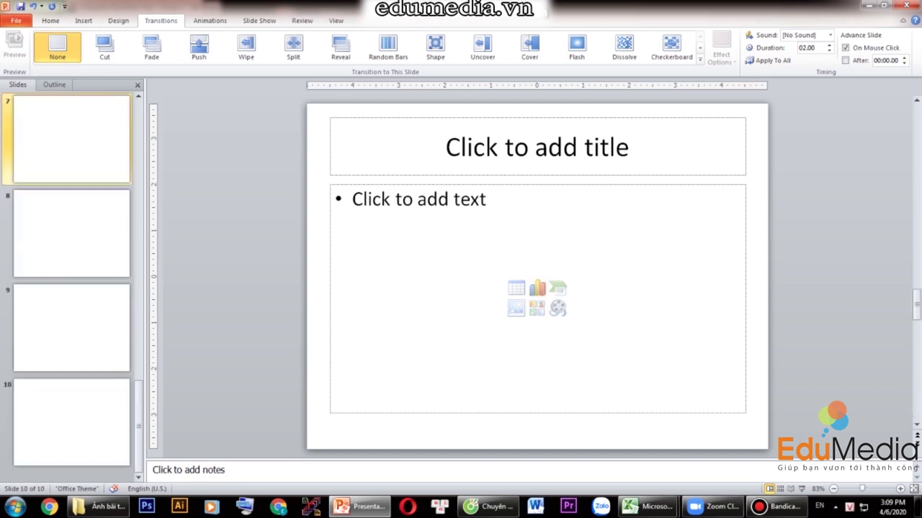
pyautogui.click(101, 506)
pyautogui.moveTo(513, 101)
pyautogui.mouseDown()
pyautogui.moveTo(484, 475)
pyautogui.moveTo(388, 188)
pyautogui.mouseUp()
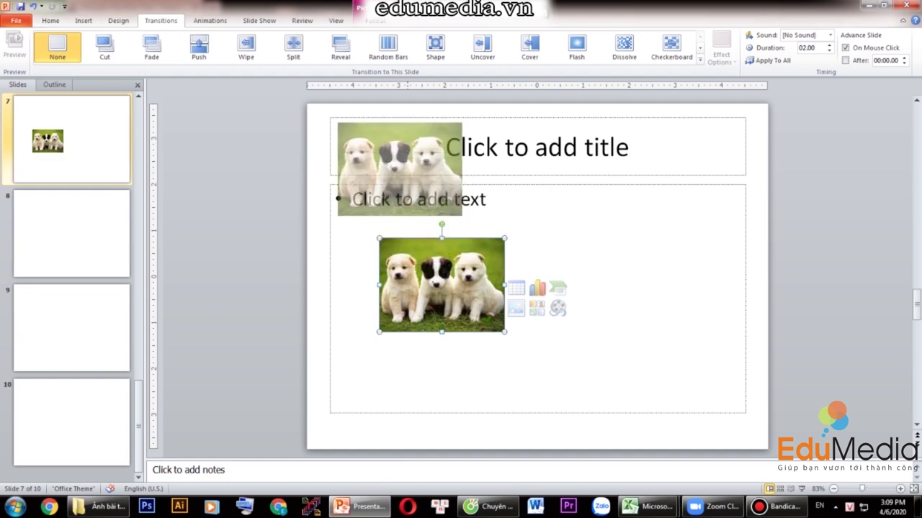
pyautogui.moveTo(442, 285); pyautogui.dragTo(370, 150)
pyautogui.moveTo(431, 196); pyautogui.dragTo(764, 447)
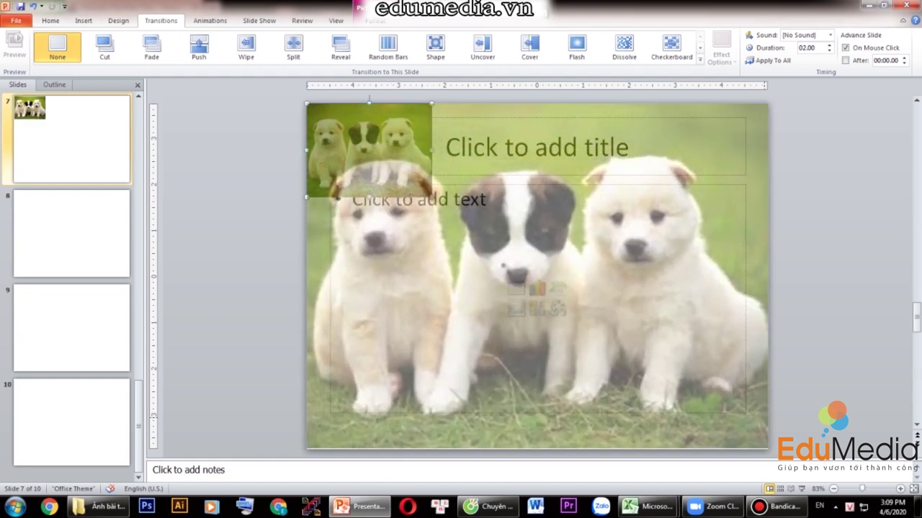
pyautogui.moveTo(765, 446); pyautogui.dragTo(764, 446)
# Put the duckling photo on slide 8, stretched to cover the slide
pyautogui.click(71, 234)
pyautogui.click(99, 507)
pyautogui.moveTo(514, 101)
pyautogui.mouseDown()
pyautogui.moveTo(353, 504)
pyautogui.moveTo(426, 257)
pyautogui.moveTo(424, 177)
pyautogui.mouseUp()
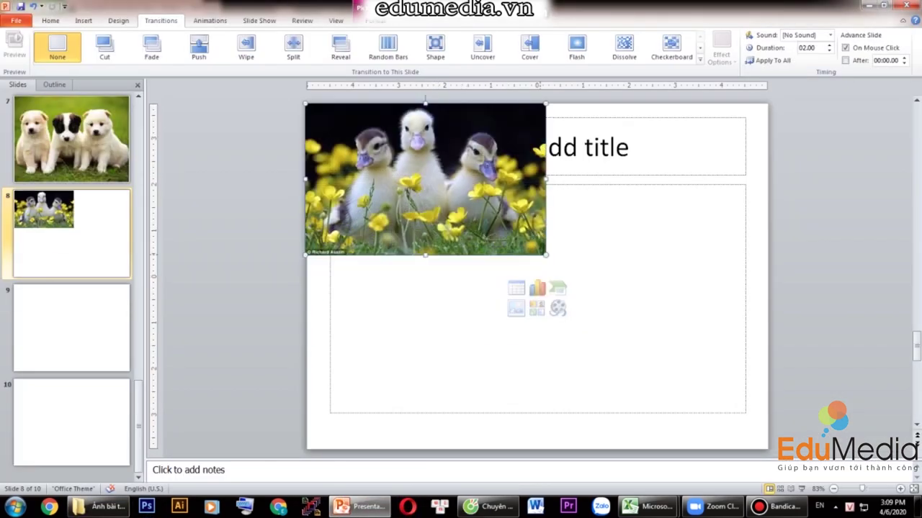
pyautogui.moveTo(545, 255); pyautogui.dragTo(836, 437)
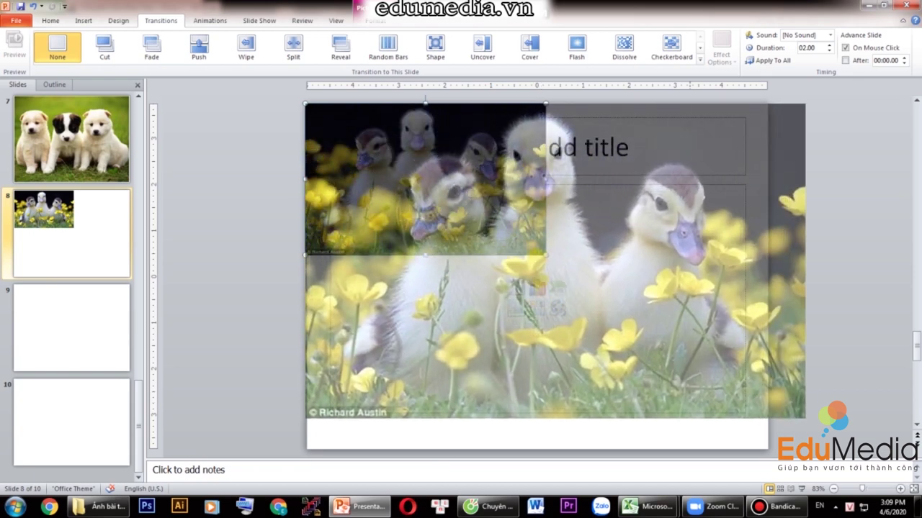
pyautogui.moveTo(836, 438); pyautogui.dragTo(853, 449)
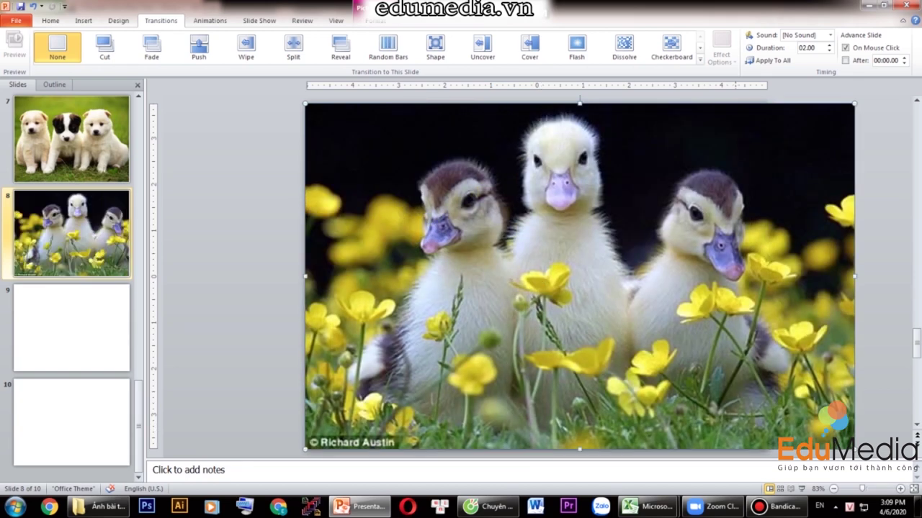
# Put the piglet photo on slide 9 and the goldfish photo on slide 10
pyautogui.click(72, 328)
pyautogui.click(98, 506)
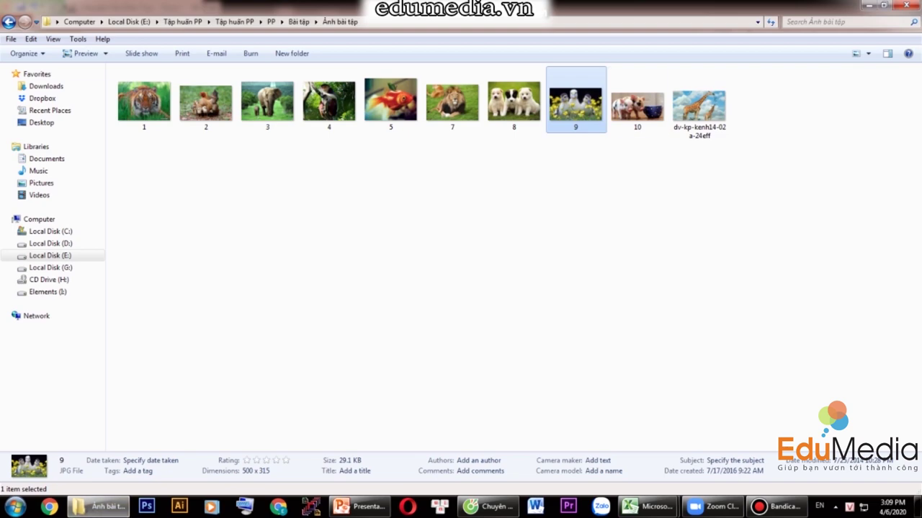
pyautogui.moveTo(637, 104)
pyautogui.mouseDown()
pyautogui.moveTo(368, 502)
pyautogui.moveTo(427, 169)
pyautogui.mouseUp()
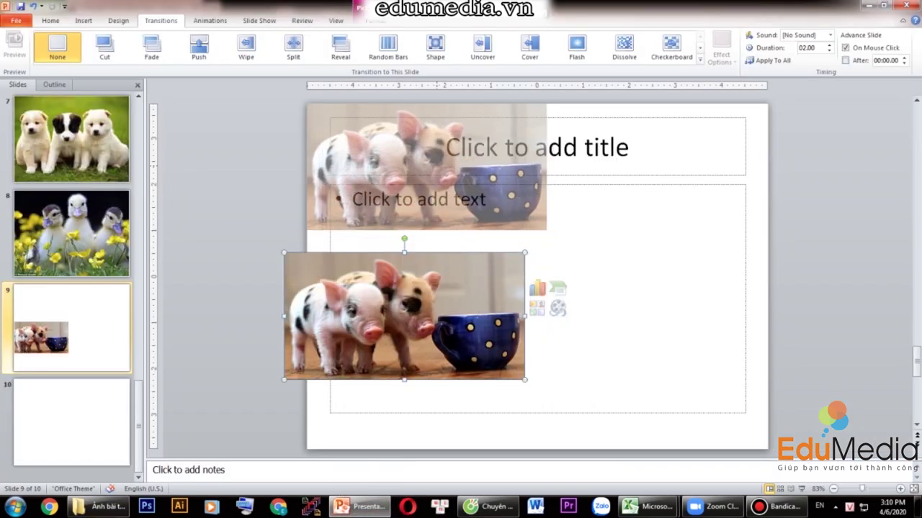
pyautogui.moveTo(426, 169); pyautogui.dragTo(444, 181)
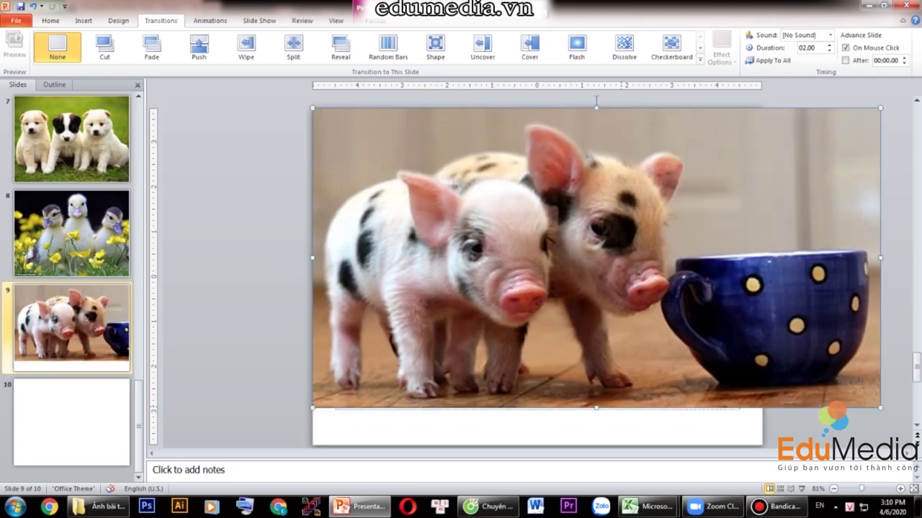
pyautogui.click(72, 421)
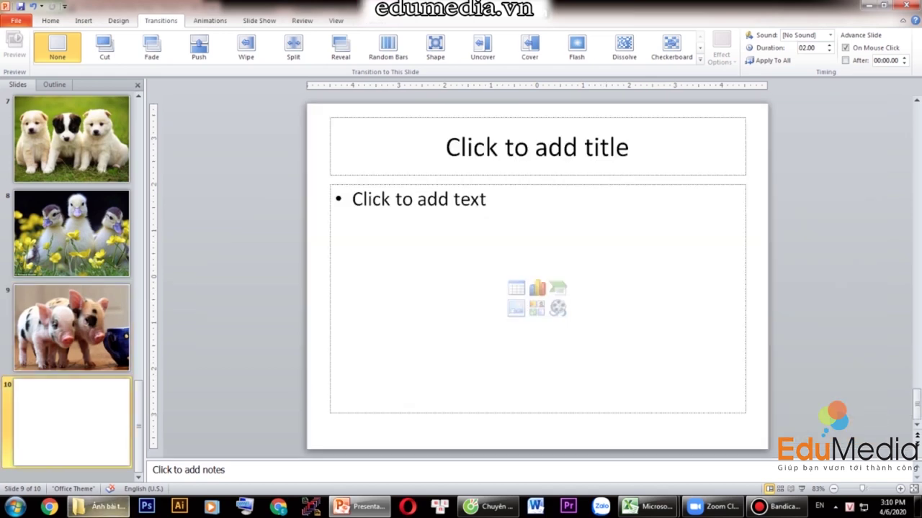
pyautogui.click(106, 506)
pyautogui.moveTo(390, 101)
pyautogui.mouseDown()
pyautogui.moveTo(340, 504)
pyautogui.moveTo(421, 276)
pyautogui.mouseUp()
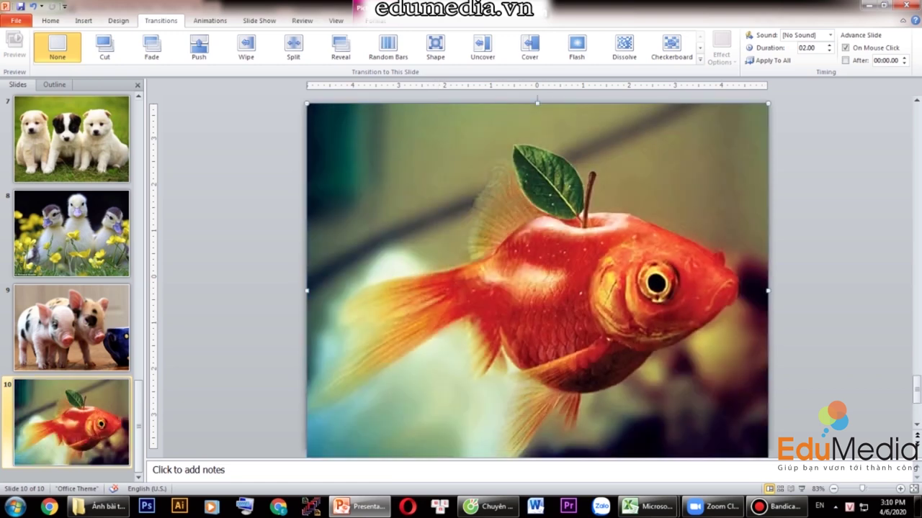
pyautogui.click(72, 327)
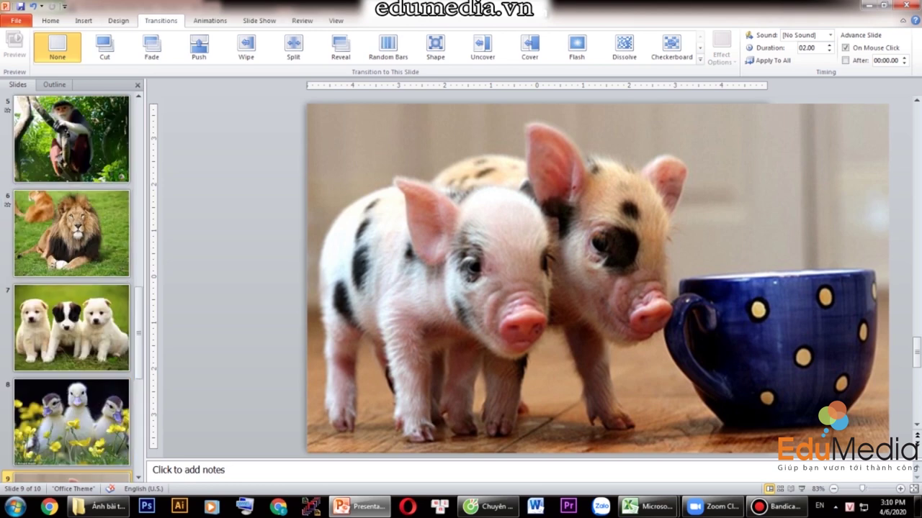
# Apply the Cube transition to the puppy slide and Doors to the duckling slide
pyautogui.click(72, 327)
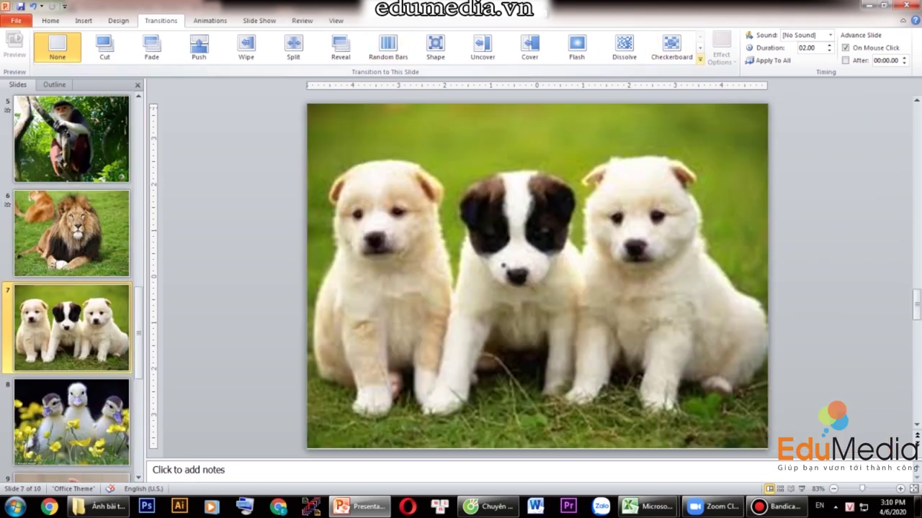
pyautogui.click(699, 59)
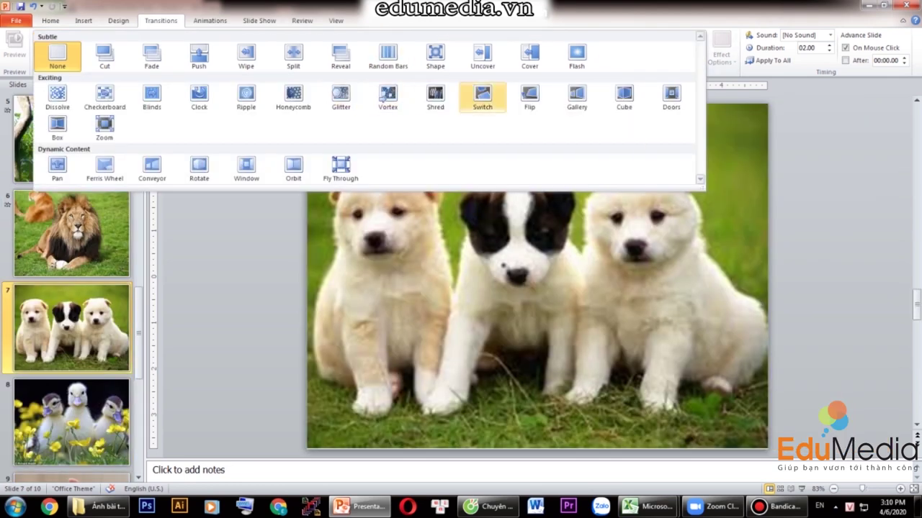
pyautogui.click(624, 95)
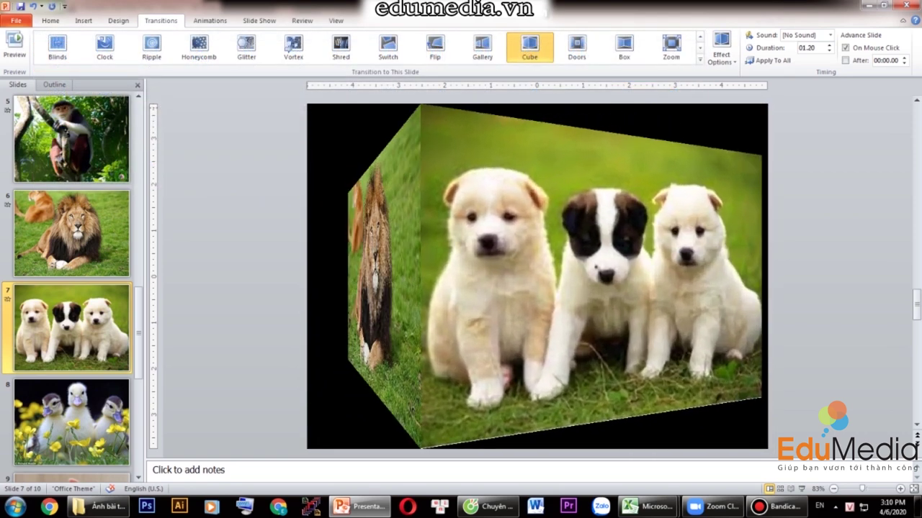
pyautogui.click(72, 422)
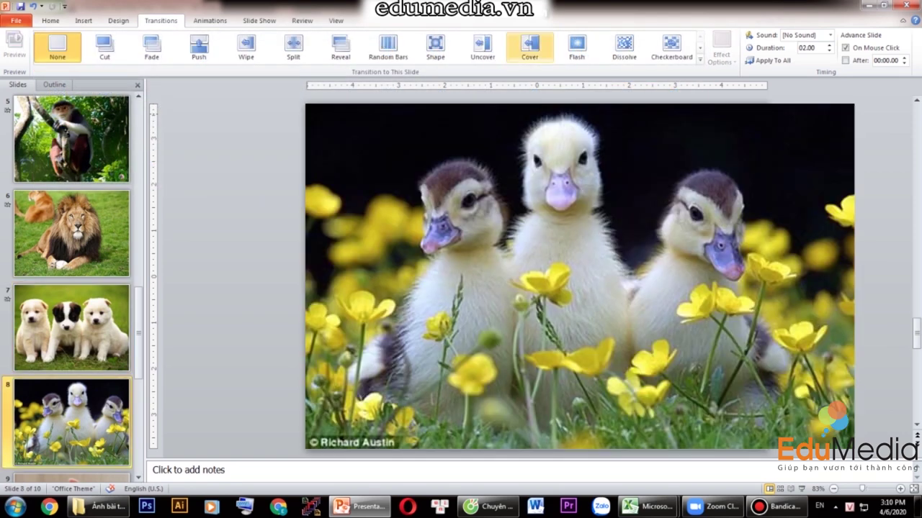
pyautogui.click(699, 59)
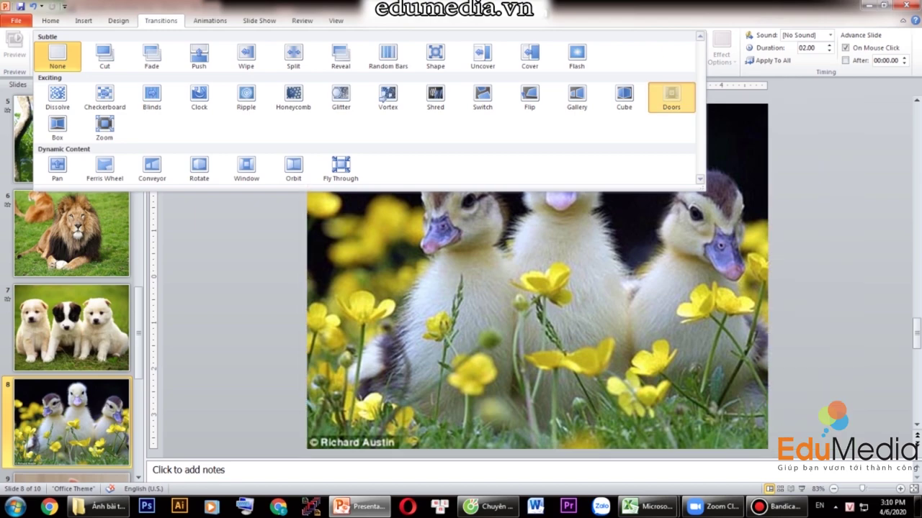
pyautogui.click(665, 96)
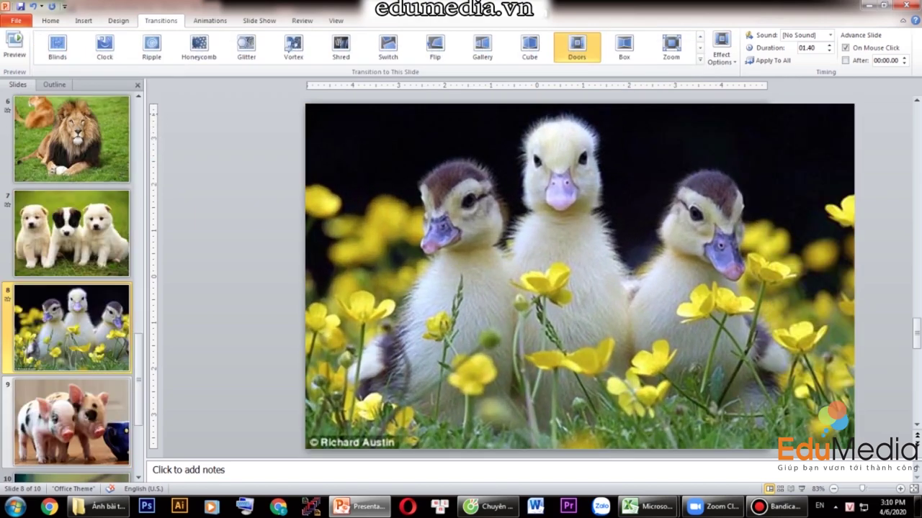
# Give the piglet slide a Conveyor transition and the goldfish slide Random Bars
pyautogui.click(72, 423)
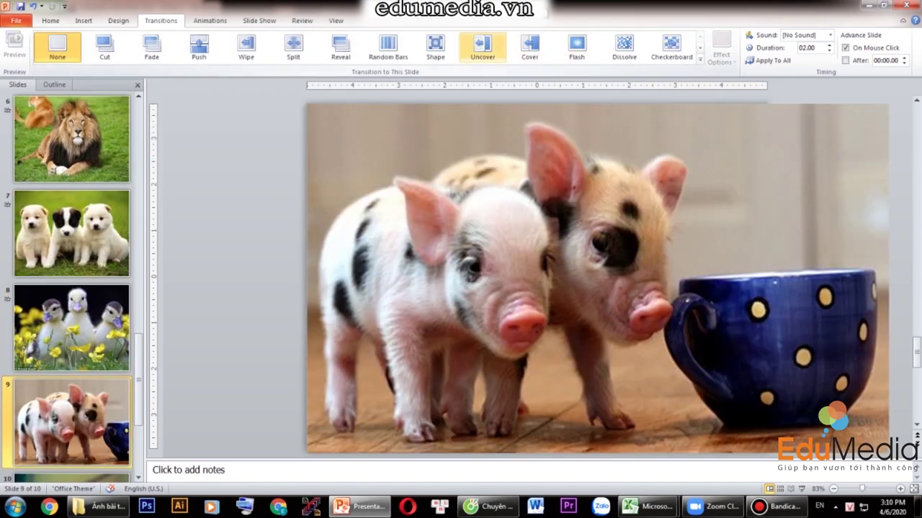
pyautogui.click(699, 59)
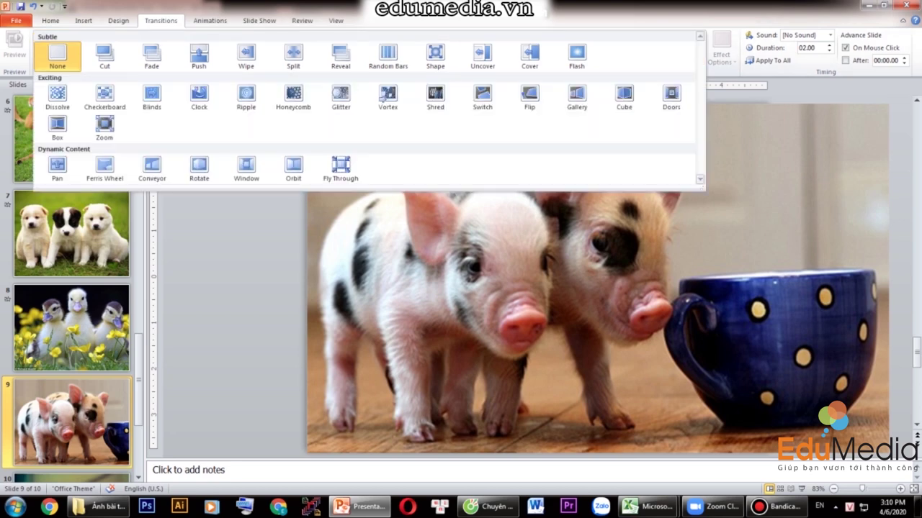
pyautogui.click(199, 167)
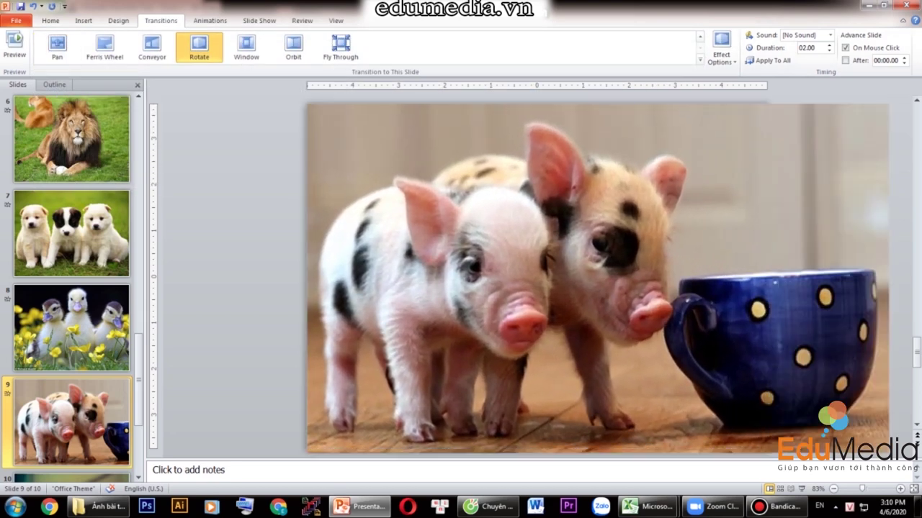
pyautogui.click(152, 47)
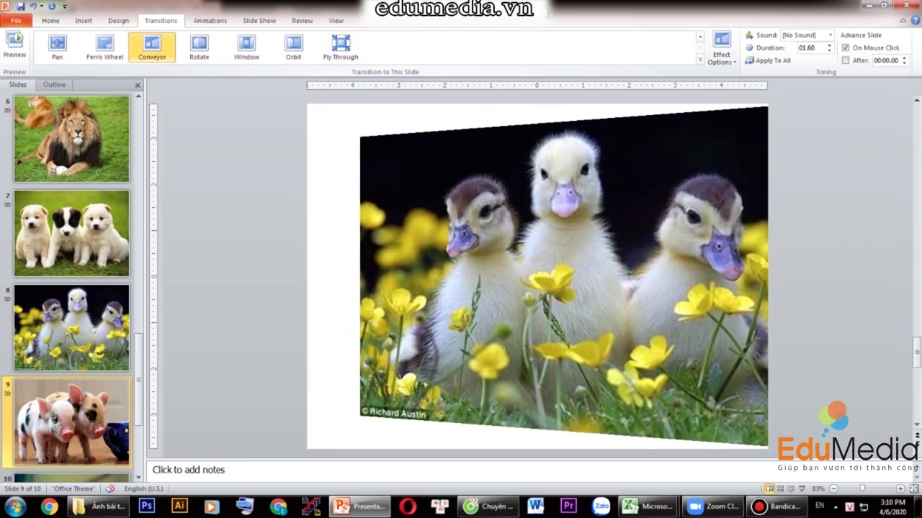
pyautogui.scroll(-1, 72, 324)
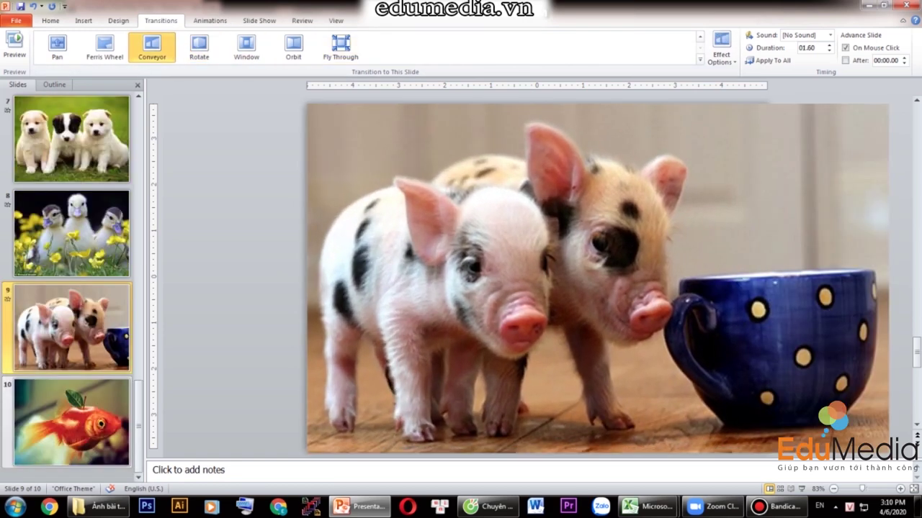
pyautogui.click(72, 423)
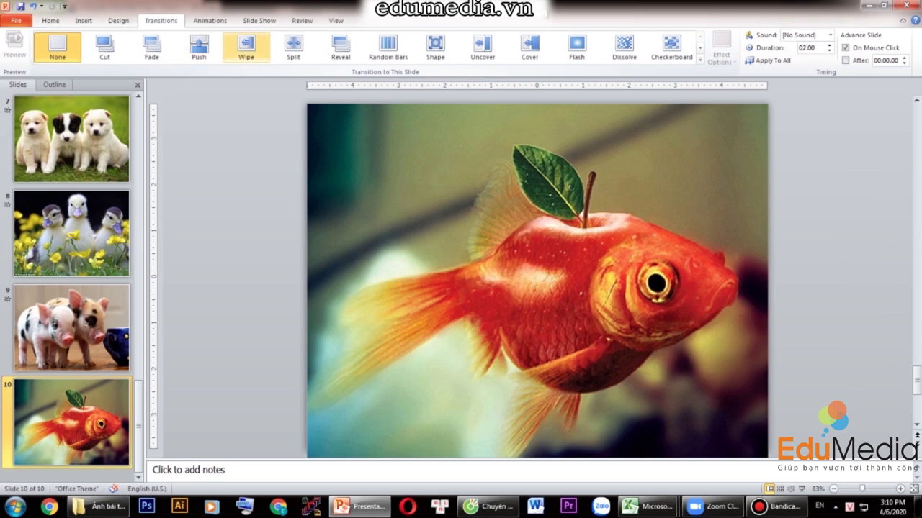
pyautogui.click(388, 47)
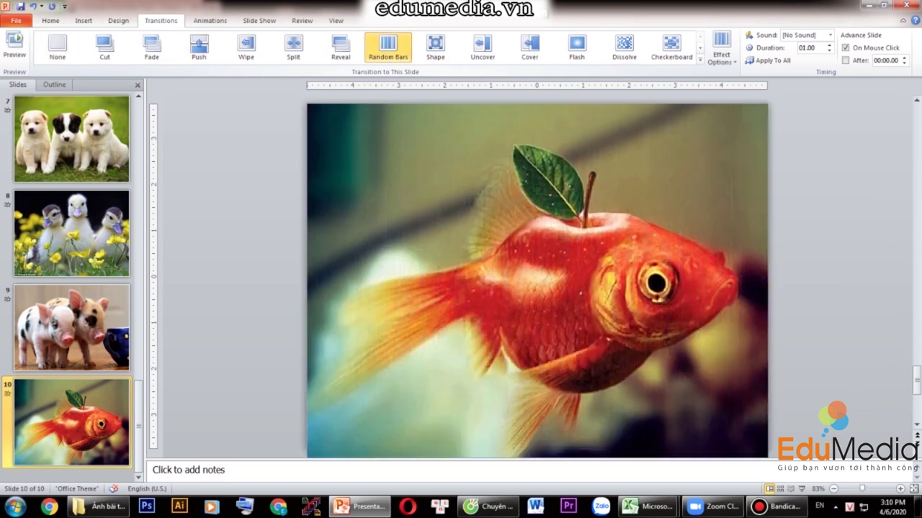
# Scroll back up the slide list and return to the giraffe title slide
pyautogui.scroll(2, 72, 324)
pyautogui.scroll(3, 72, 324)
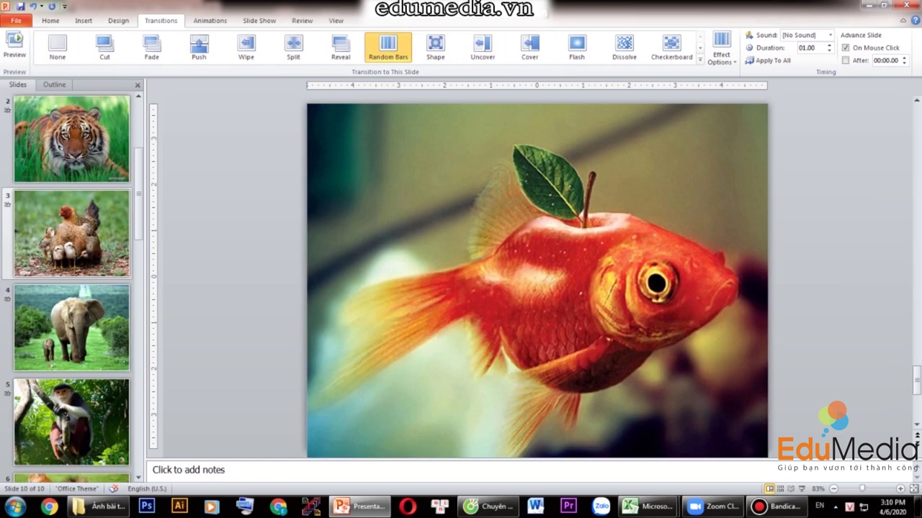
pyautogui.scroll(1, 72, 324)
pyautogui.click(72, 139)
pyautogui.click(72, 233)
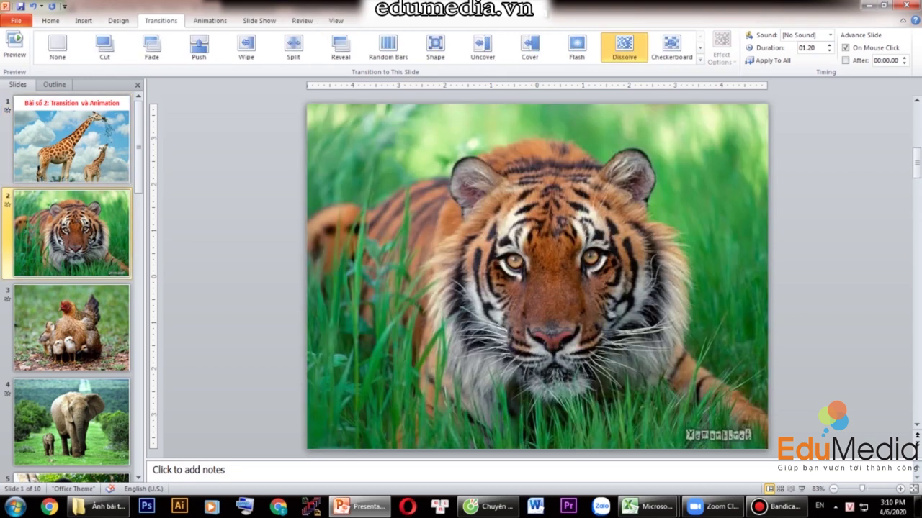
pyautogui.press('Up')
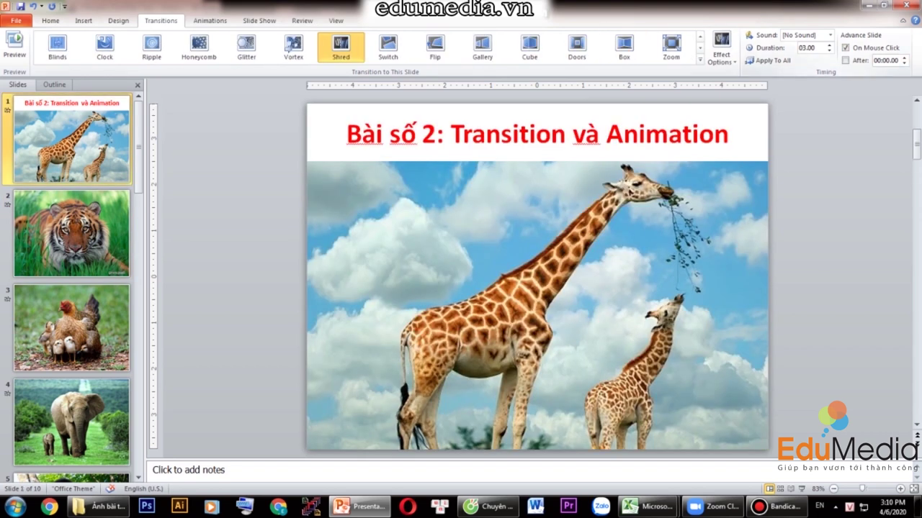
# Step through the tiger, hen, elephant, monkey and puppy slides to check each transition
pyautogui.click(72, 234)
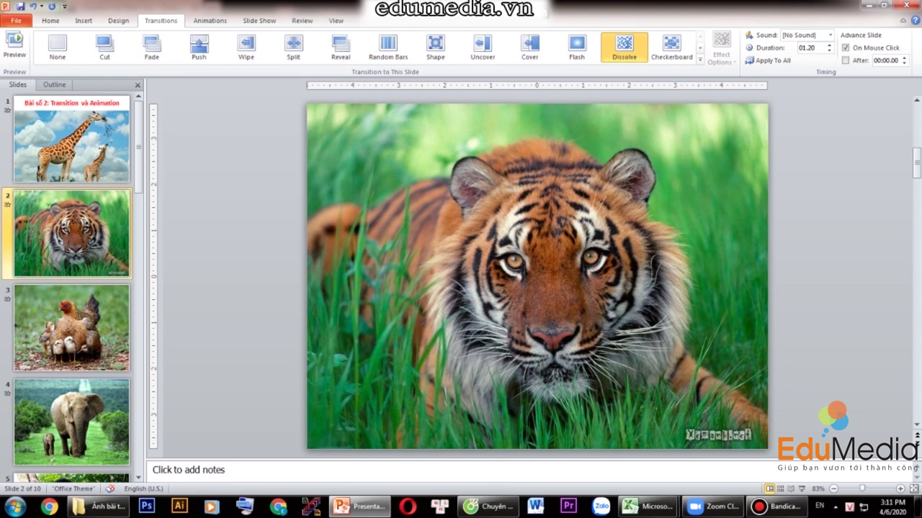
pyautogui.click(72, 328)
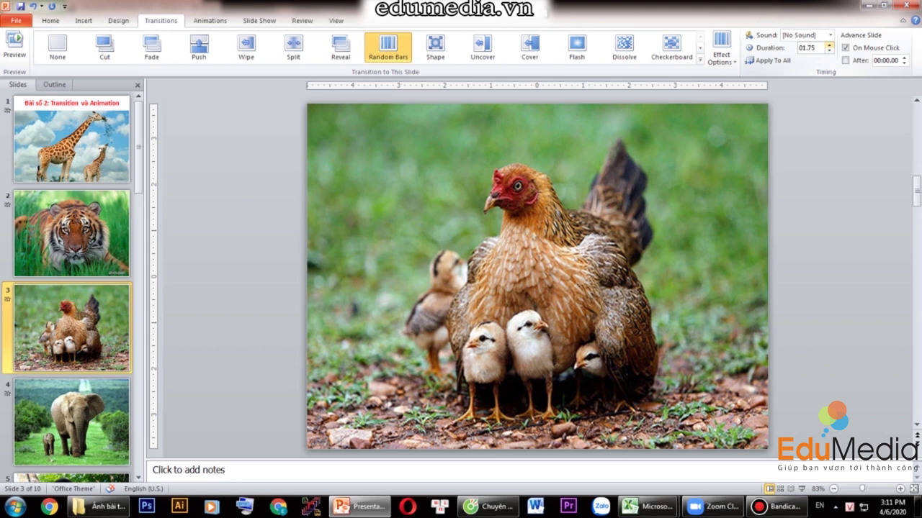
pyautogui.press('Down')
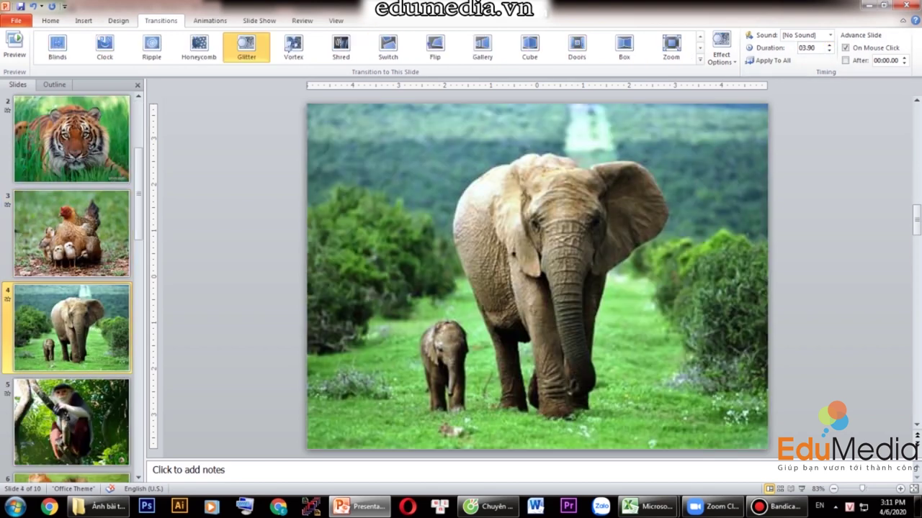
pyautogui.press('Down')
pyautogui.press('Down')
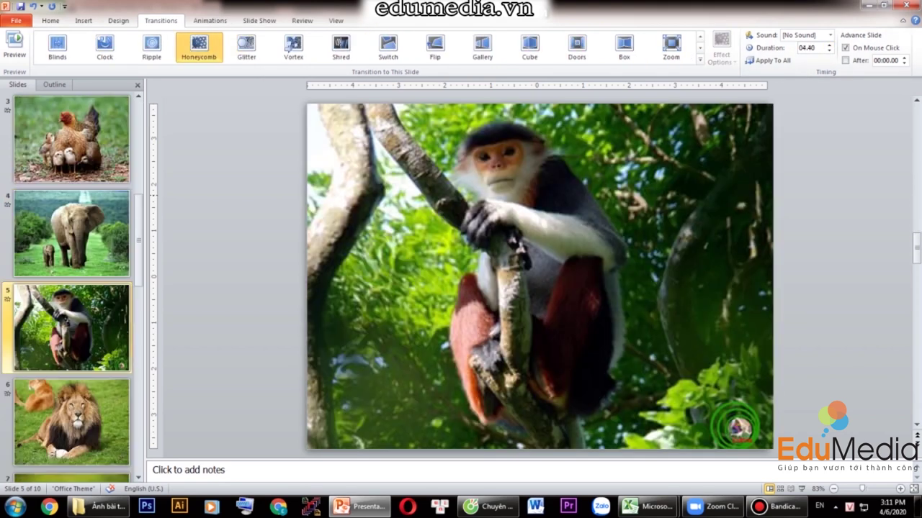
pyautogui.press('Down')
pyautogui.scroll(2, 72, 281)
pyautogui.scroll(2, 72, 281)
# Check the title slide's Shred transition in the gallery, then start the slide show from the beginning
pyautogui.click(72, 141)
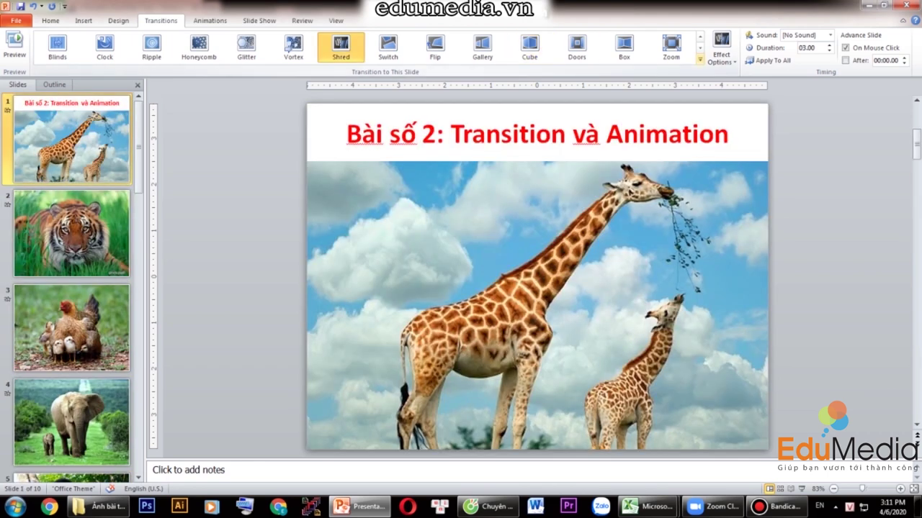
pyautogui.click(698, 59)
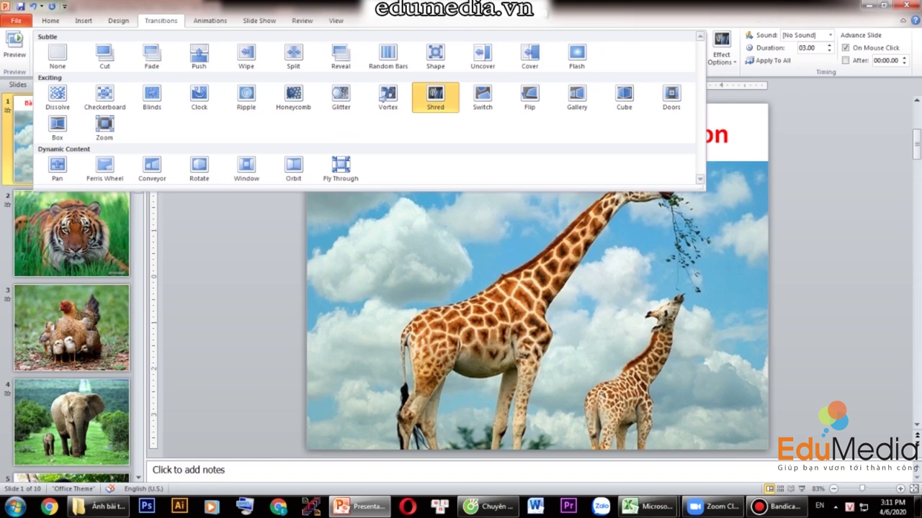
pyautogui.press('Escape')
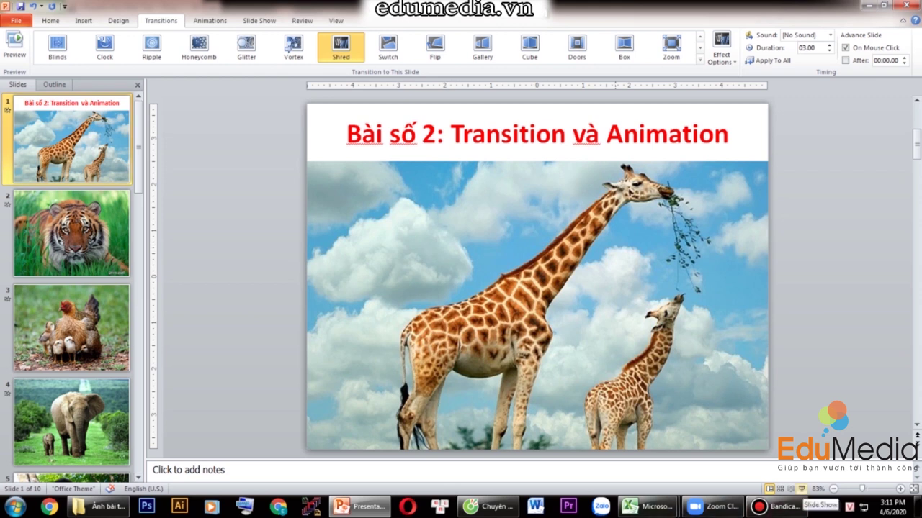
pyautogui.press('F5')
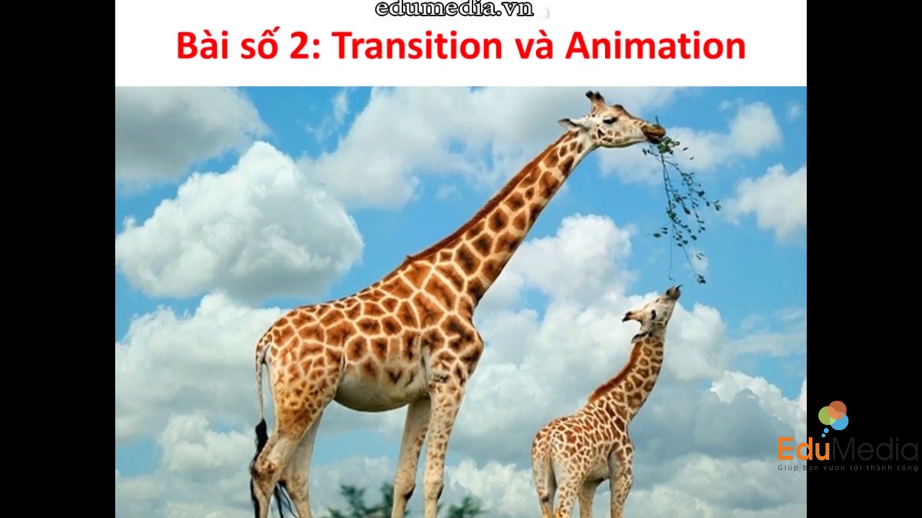
# Advance the slide show past the tiger and hen slides to the end, then exit to editing
pyautogui.press('Right')
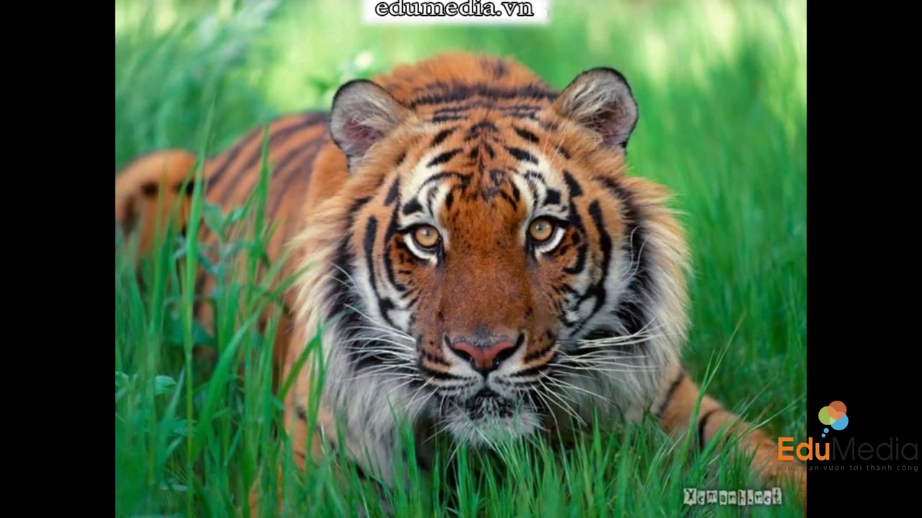
pyautogui.press('Right')
pyautogui.press('Right')
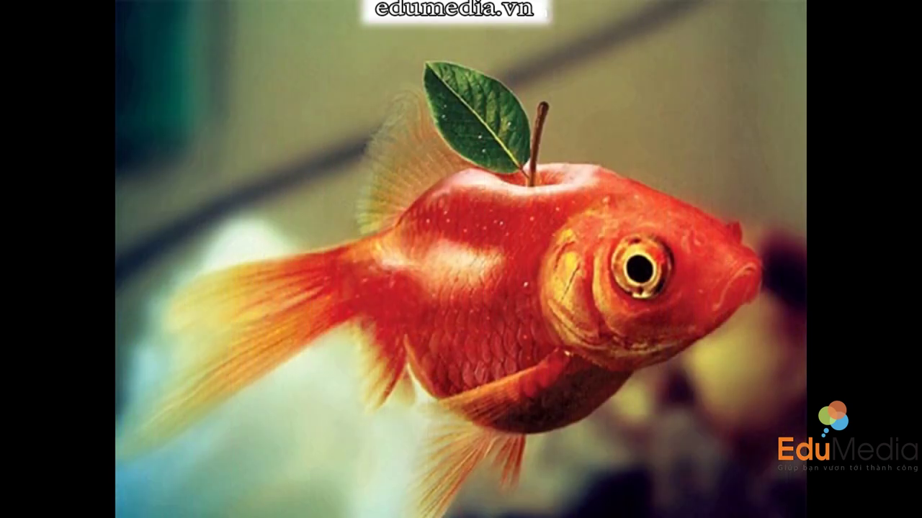
pyautogui.press('Escape')
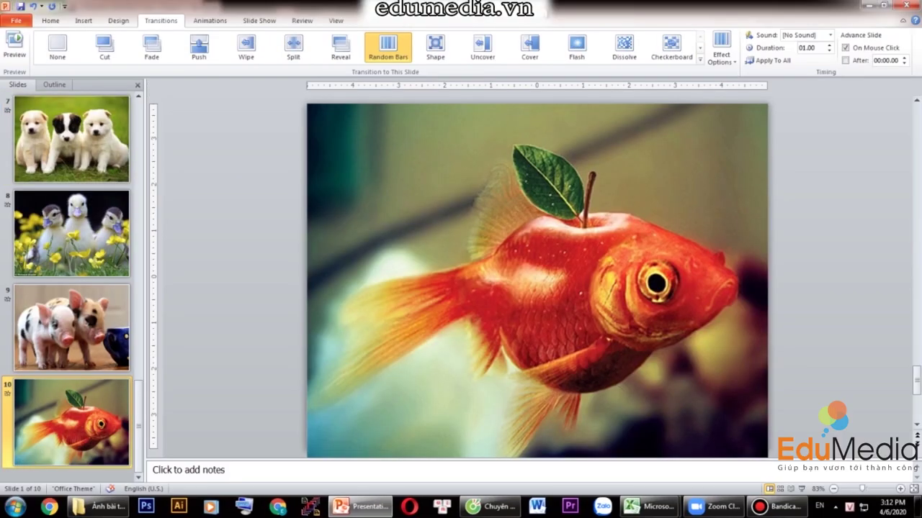
# Title the slide Animation and list Ngôi sao xanh, vàng, đỏ and trắng on separate lines
pyautogui.press('Home')
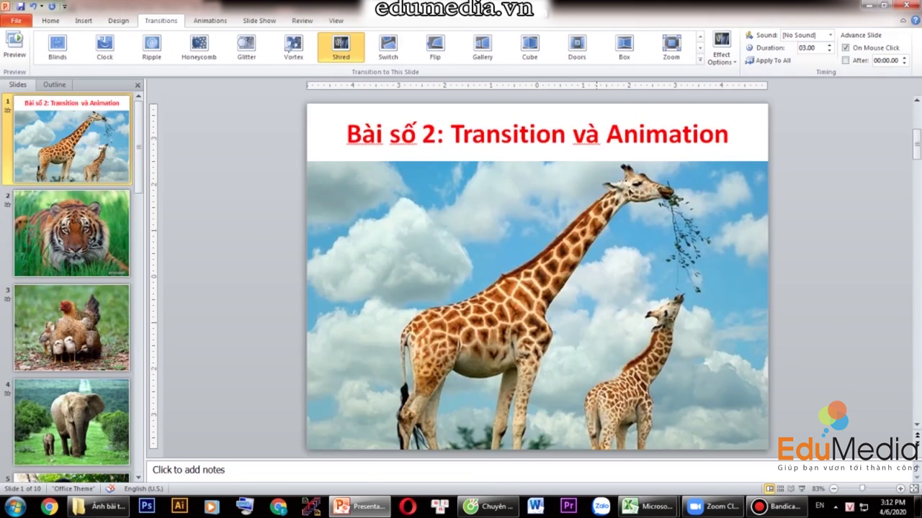
pyautogui.moveTo(606, 134); pyautogui.dragTo(731, 134)
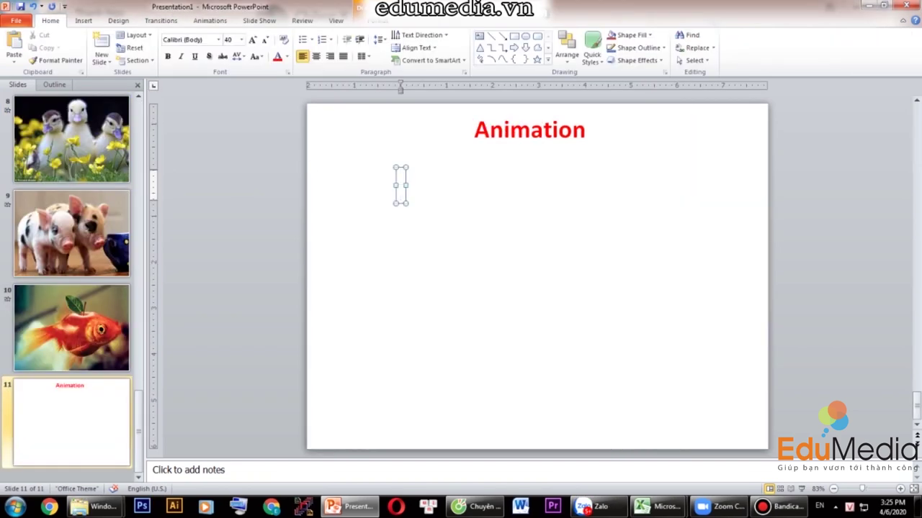
pyautogui.write('Ngôi sao xanh')
pyautogui.press('Return')
pyautogui.write('Ngôi sao')
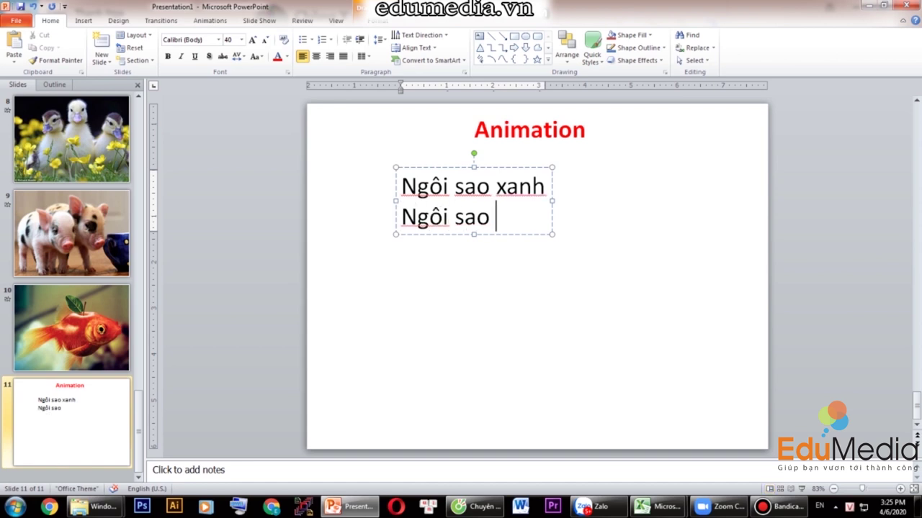
pyautogui.write('vangf')
pyautogui.press('Return')
pyautogui.write('Ngô')
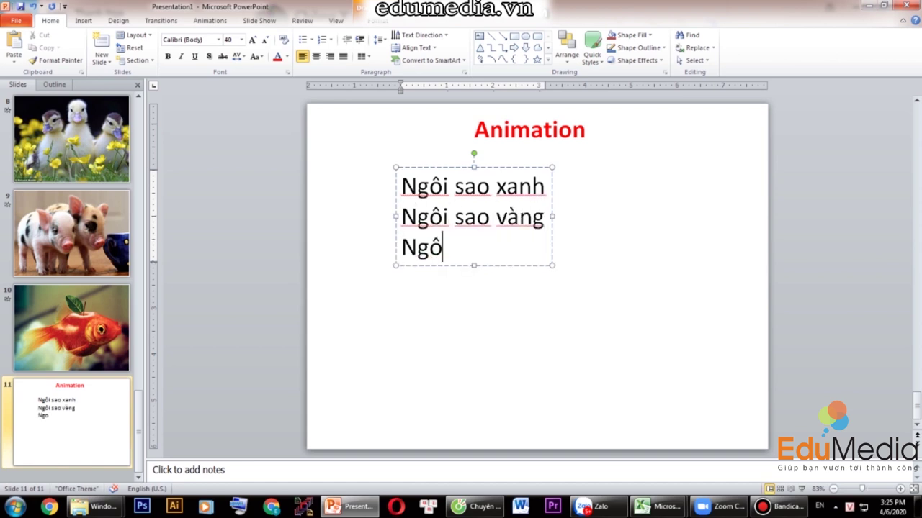
pyautogui.write('ddo')
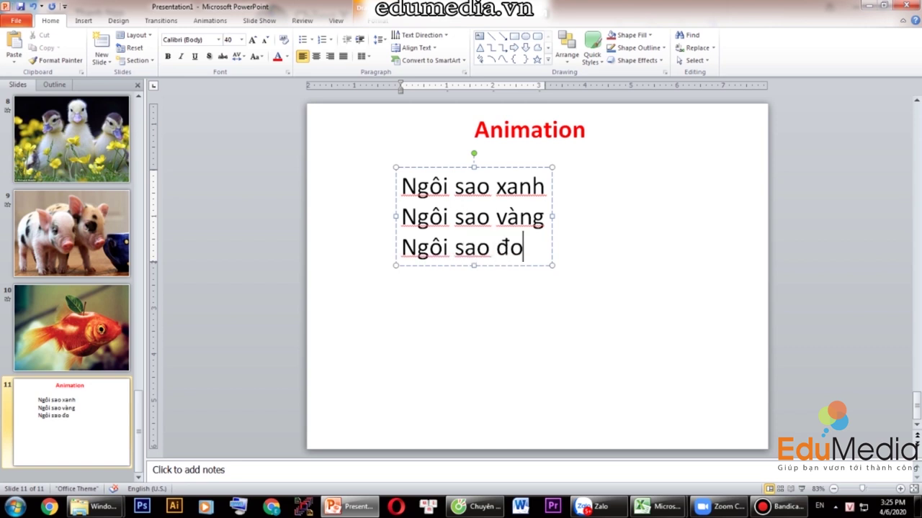
pyautogui.write('r')
pyautogui.press('Return')
pyautogui.write('Ngôi')
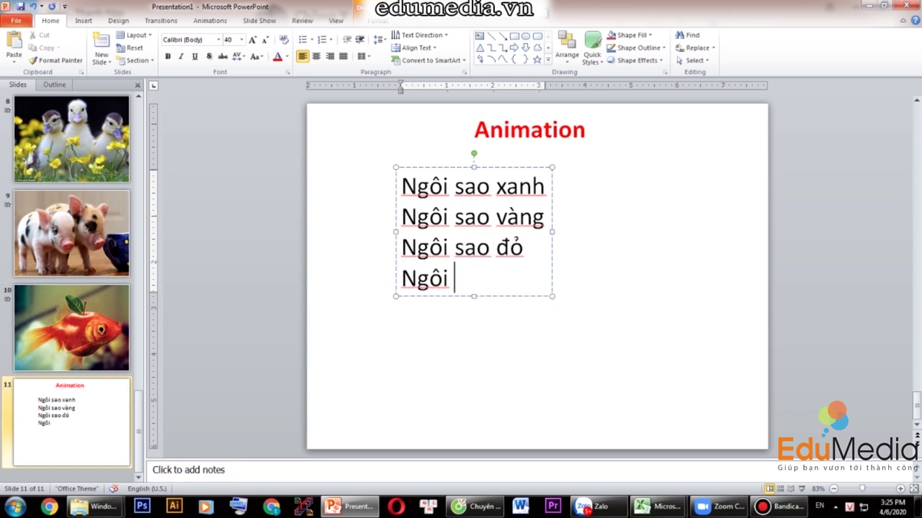
pyautogui.write('ang')
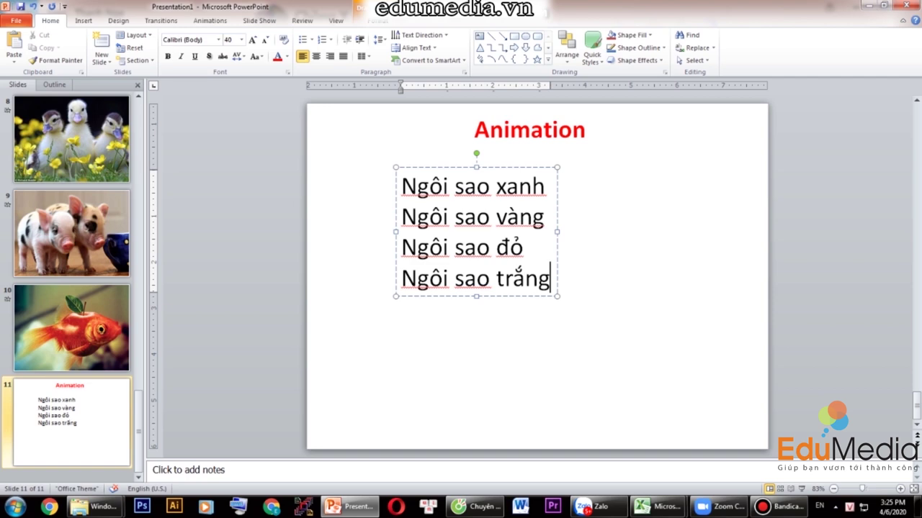
# Make all four star lines in the text box bold
pyautogui.press('Escape')
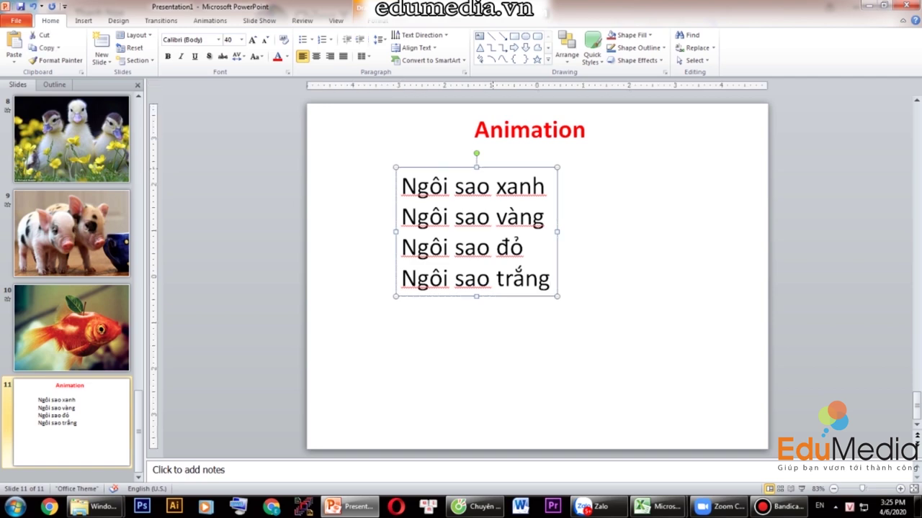
pyautogui.hotkey('ctrl', 'b')
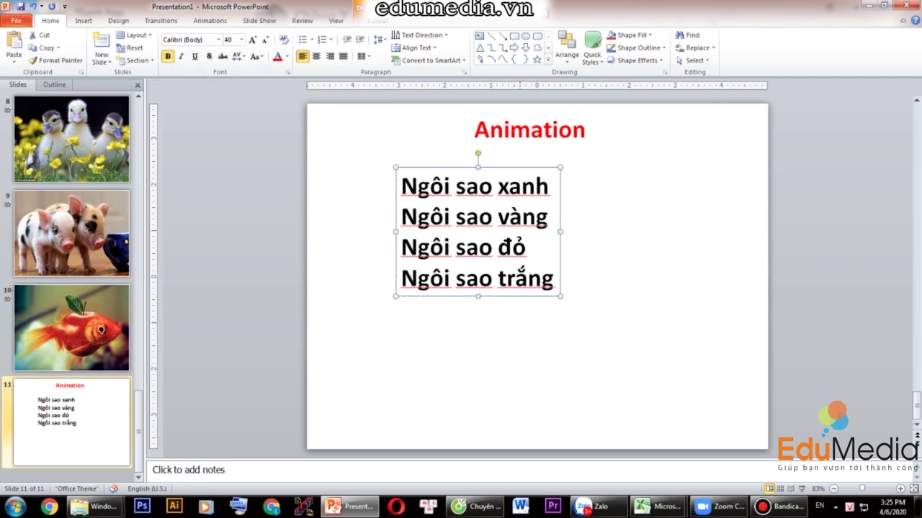
pyautogui.hotkey('alt', 'Tab')
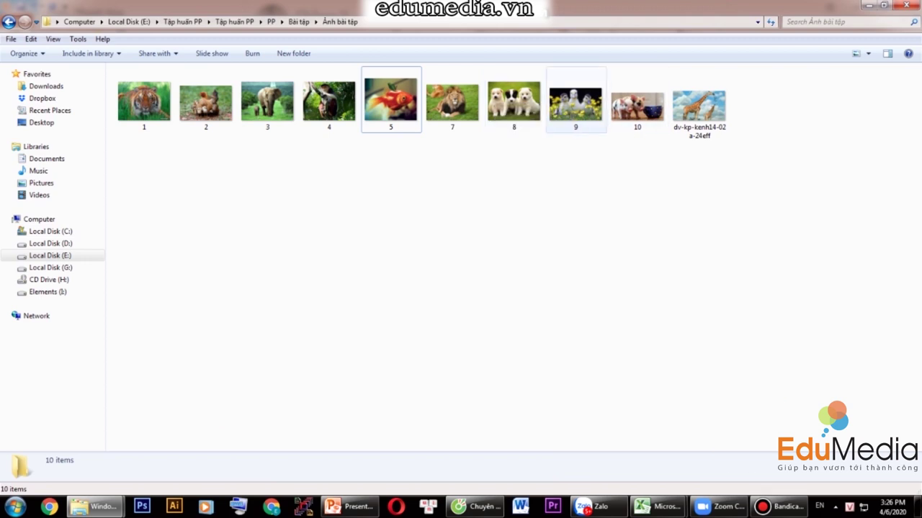
# Select photos 4, 5, 7 and 8 in Explorer and drop them onto a new PowerPoint slide
pyautogui.moveTo(528, 139); pyautogui.dragTo(317, 108)
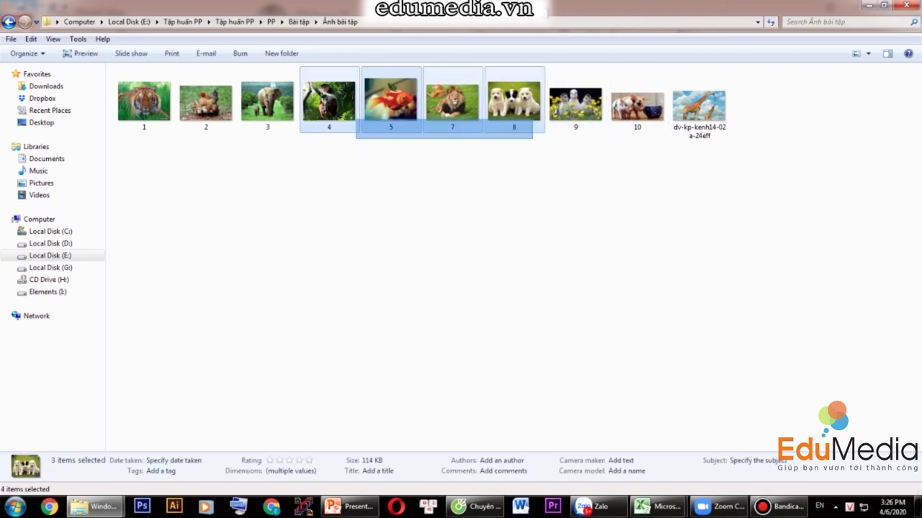
pyautogui.moveTo(504, 108)
pyautogui.mouseDown()
pyautogui.moveTo(383, 495)
pyautogui.moveTo(504, 245)
pyautogui.mouseUp()
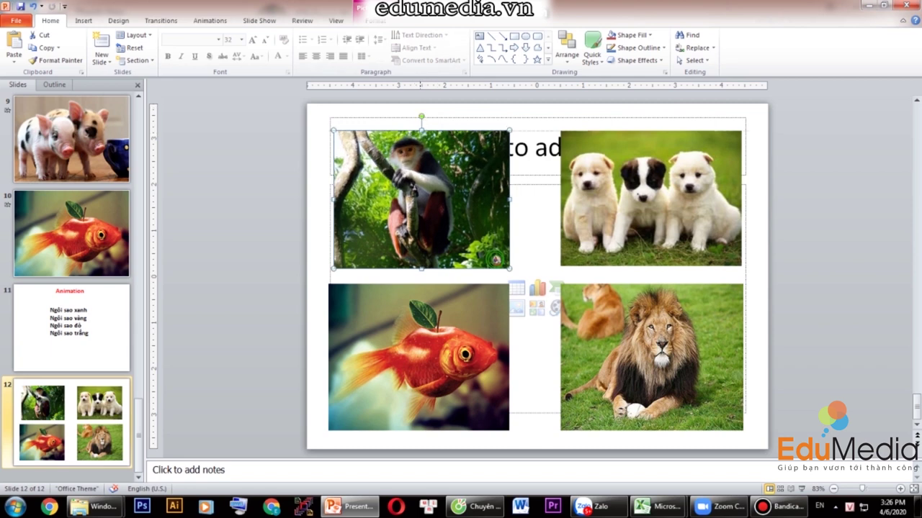
# Remove slide 12's empty title and content placeholders, leaving only the four photos, and show the animation effects
pyautogui.click(652, 357)
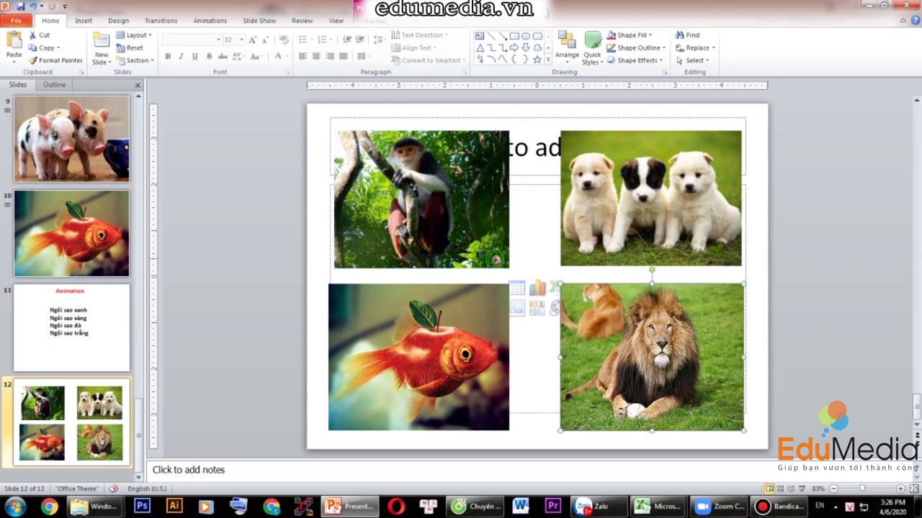
pyautogui.click(537, 146)
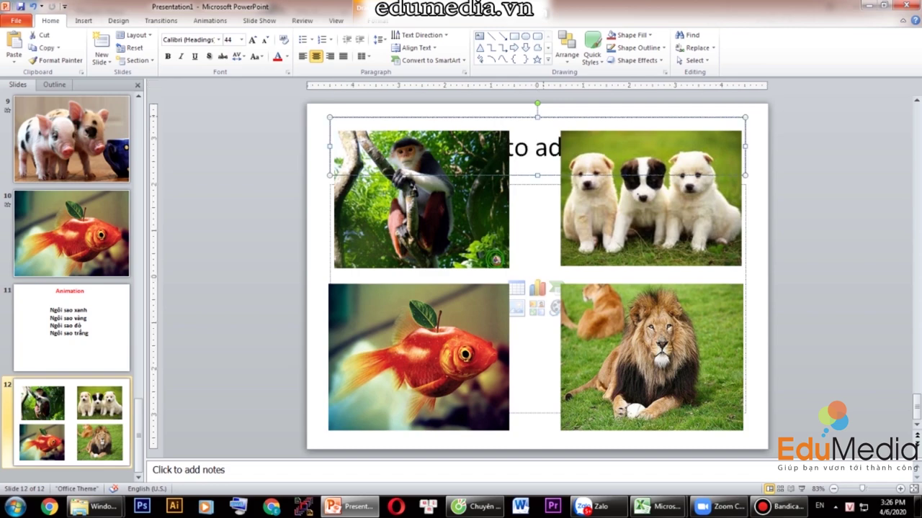
pyautogui.click(517, 308)
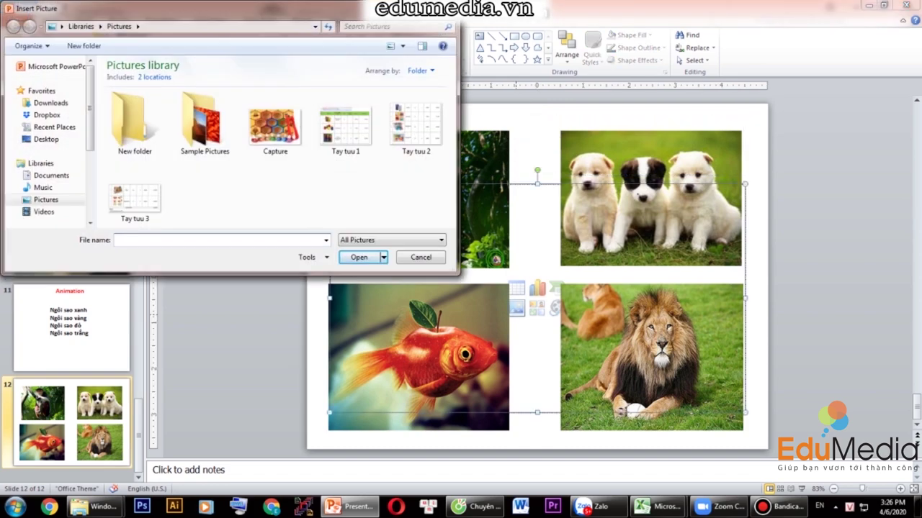
pyautogui.press('Escape')
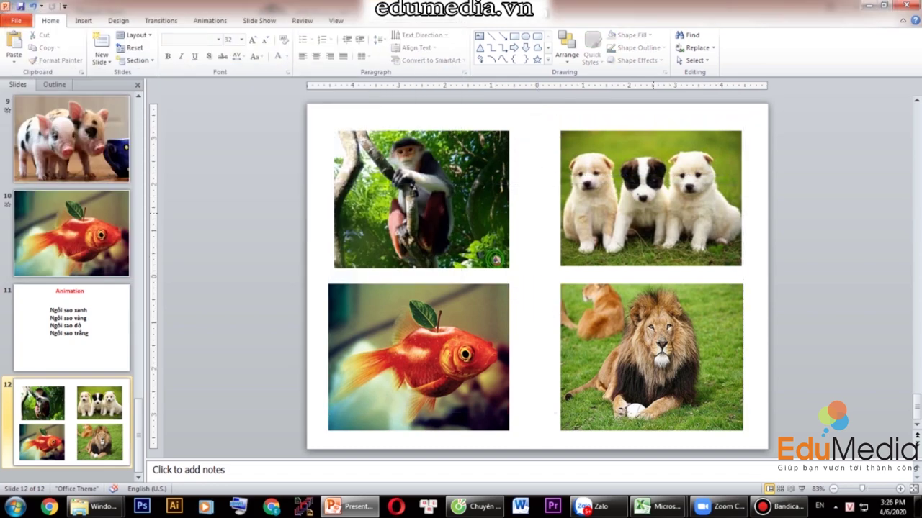
pyautogui.click(71, 327)
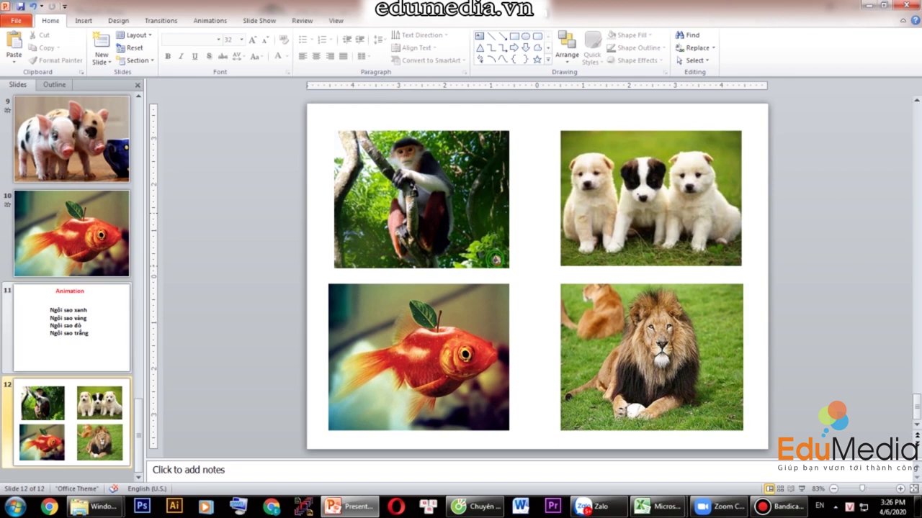
pyautogui.click(478, 207)
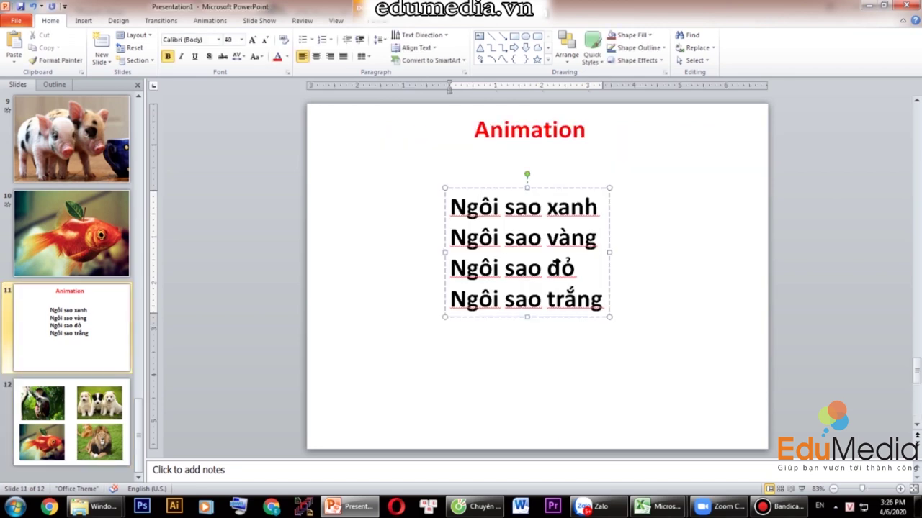
pyautogui.click(72, 422)
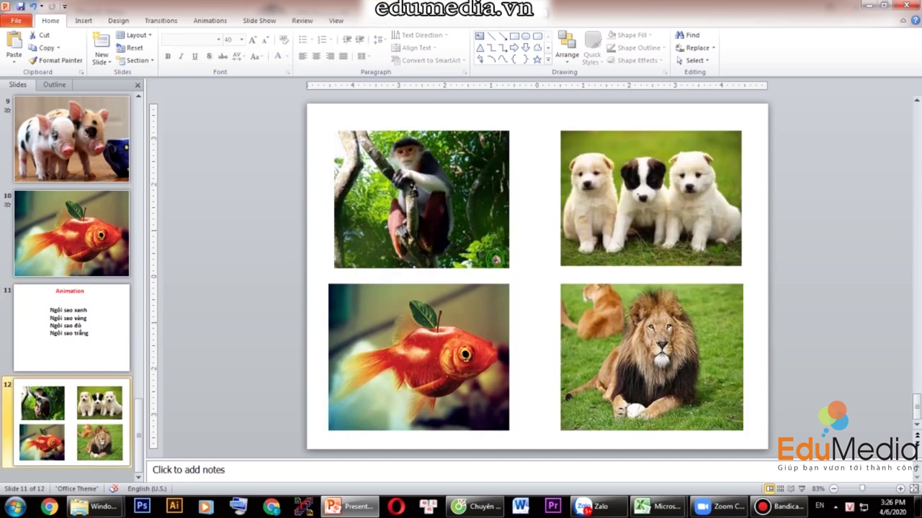
pyautogui.click(209, 20)
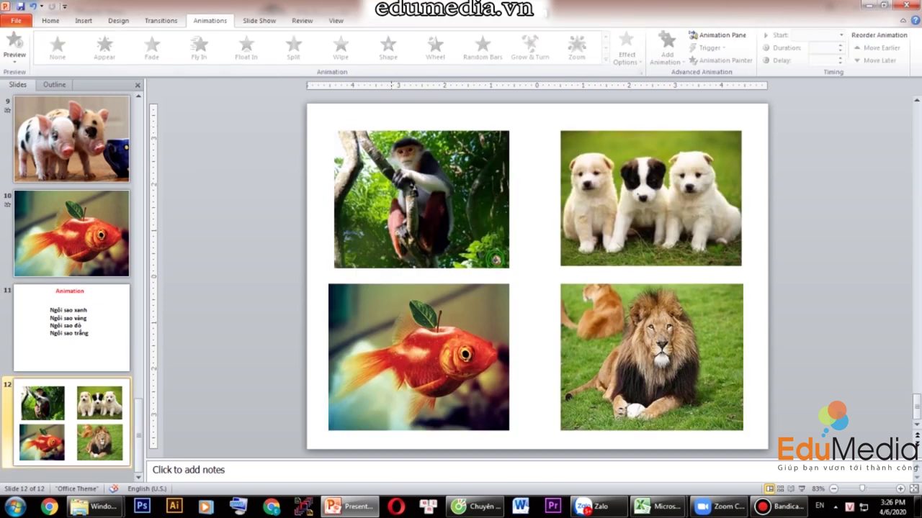
# Give the monkey picture a Shape entrance and the puppies picture a Spin emphasis
pyautogui.click(421, 199)
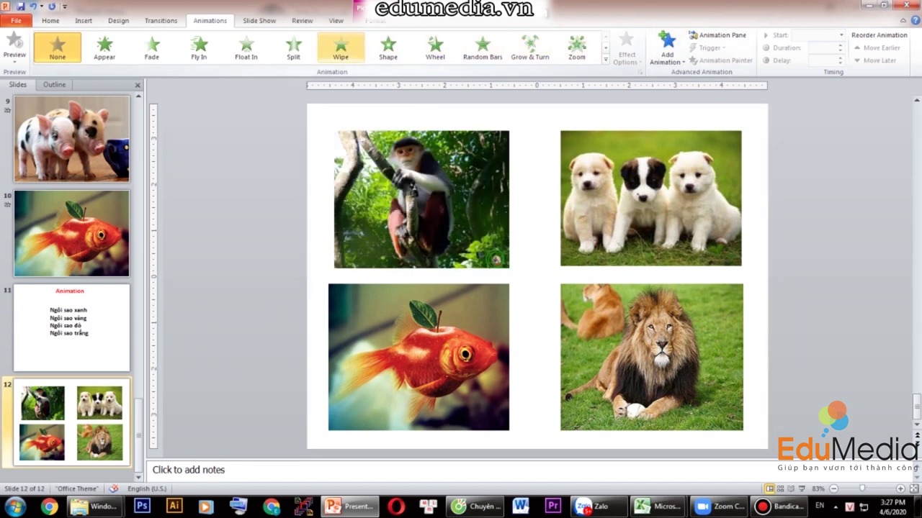
pyautogui.click(388, 47)
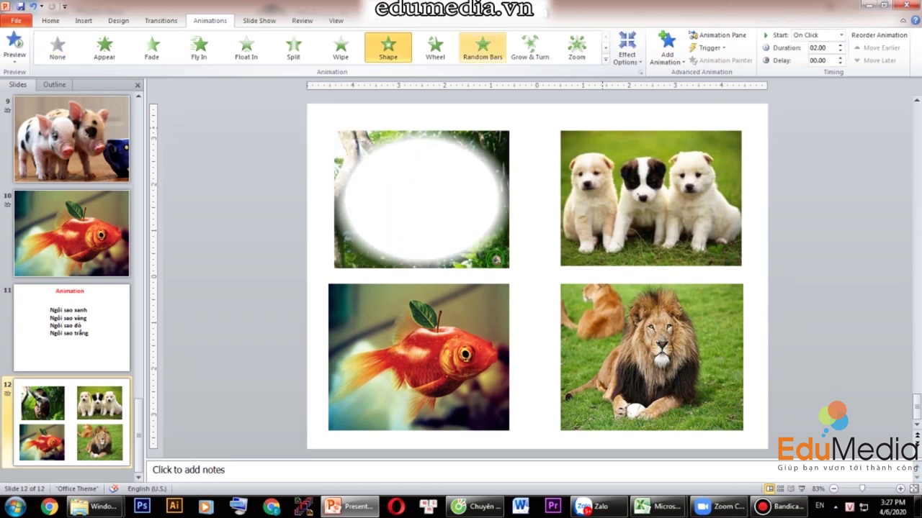
pyautogui.press('Tab')
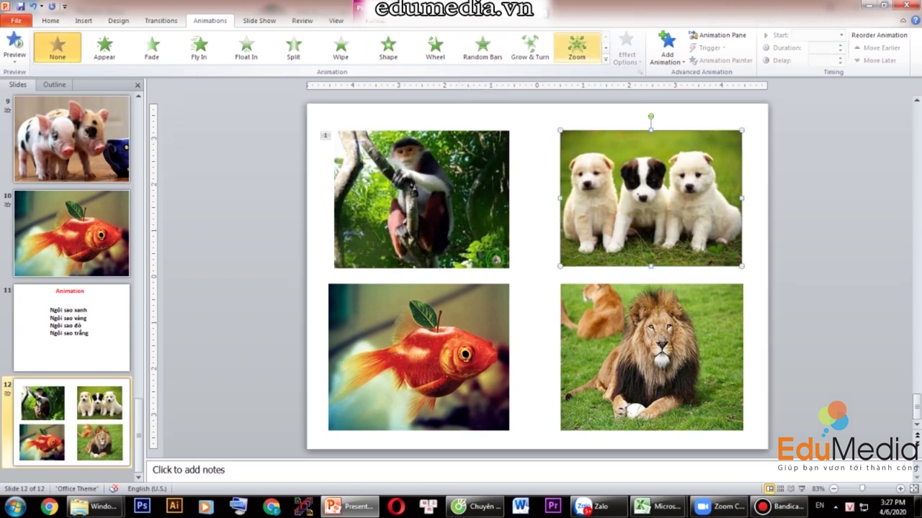
pyautogui.click(604, 60)
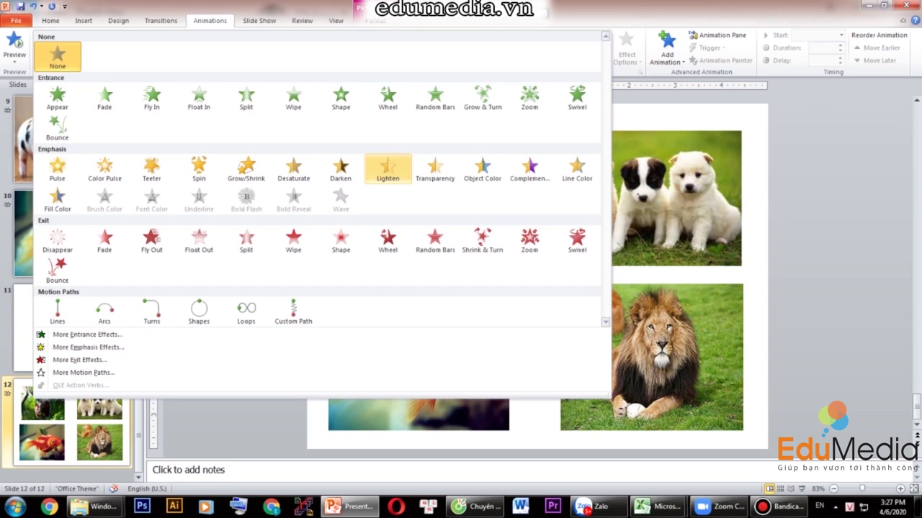
pyautogui.click(199, 169)
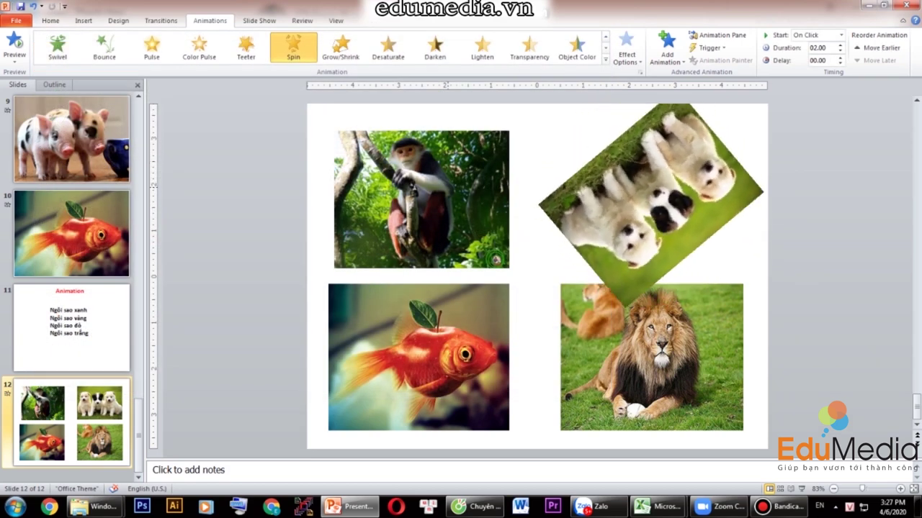
# Give the lion picture a Fly Out exit and the goldfish a Loops motion path
pyautogui.click(418, 357)
pyautogui.click(651, 356)
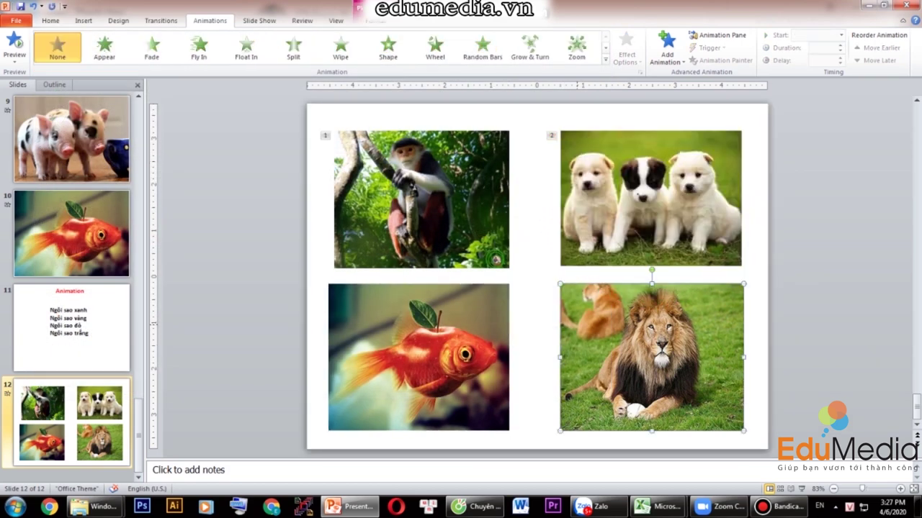
pyautogui.click(604, 59)
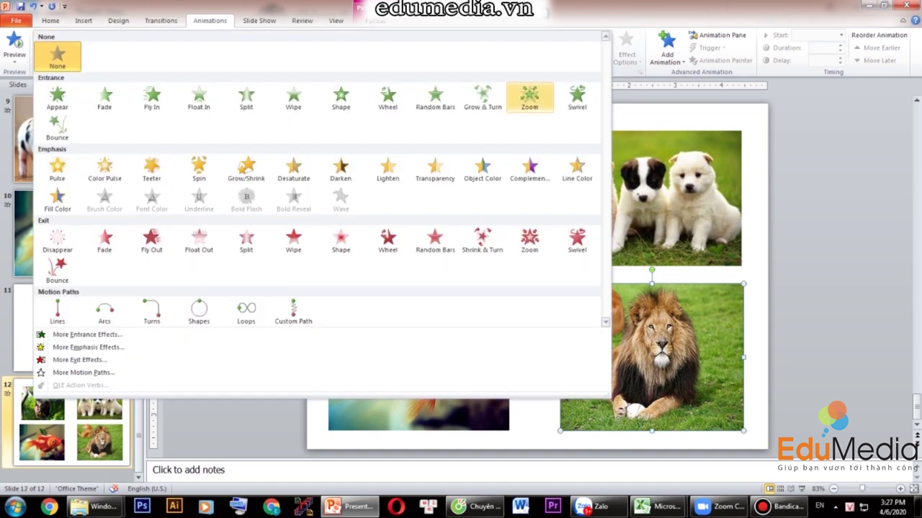
pyautogui.click(152, 240)
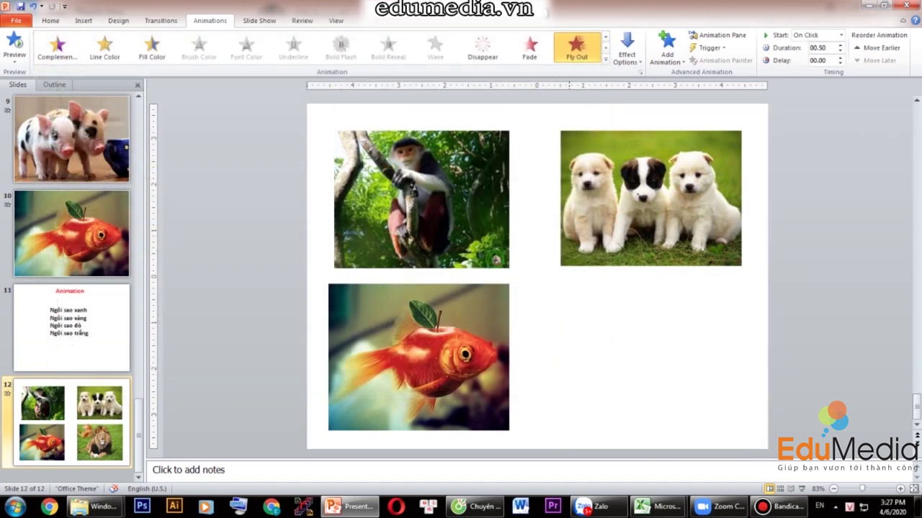
pyautogui.click(418, 357)
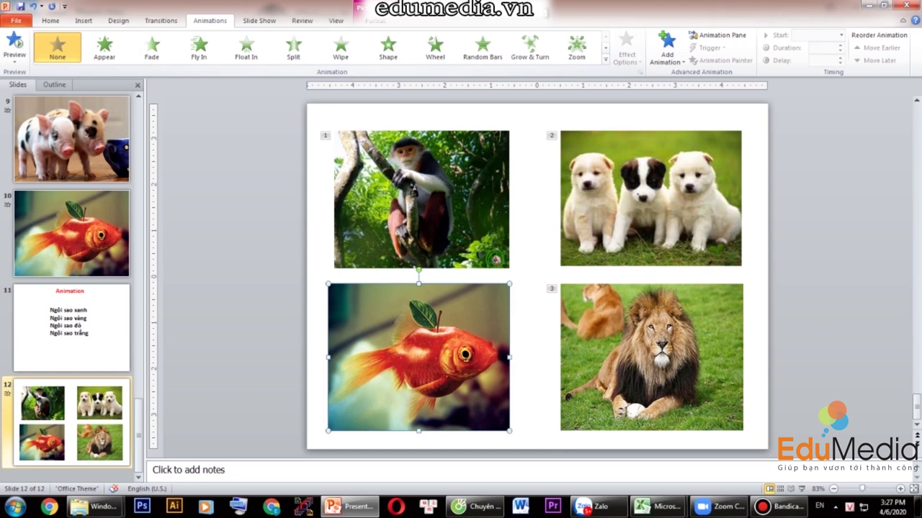
pyautogui.click(605, 59)
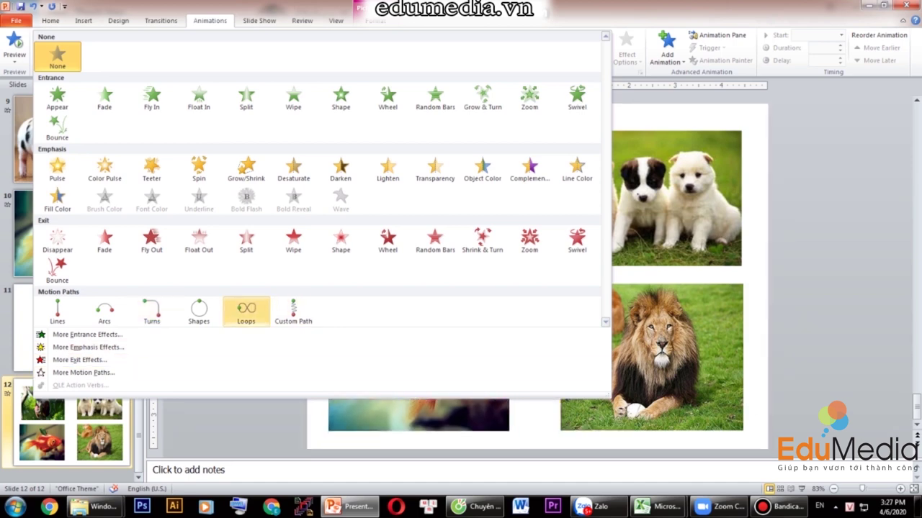
pyautogui.click(246, 311)
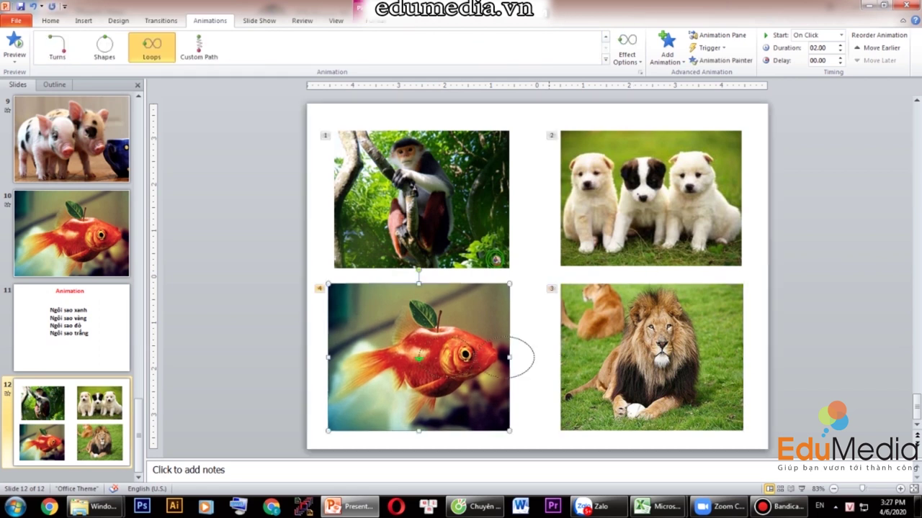
# Review each picture's animation and start the slide show from slide 12
pyautogui.press('Escape')
pyautogui.click(421, 200)
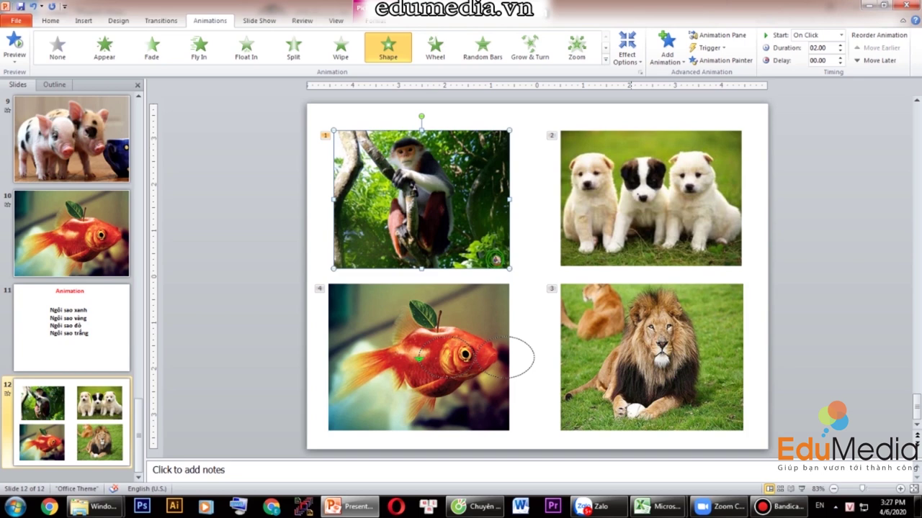
pyautogui.click(650, 198)
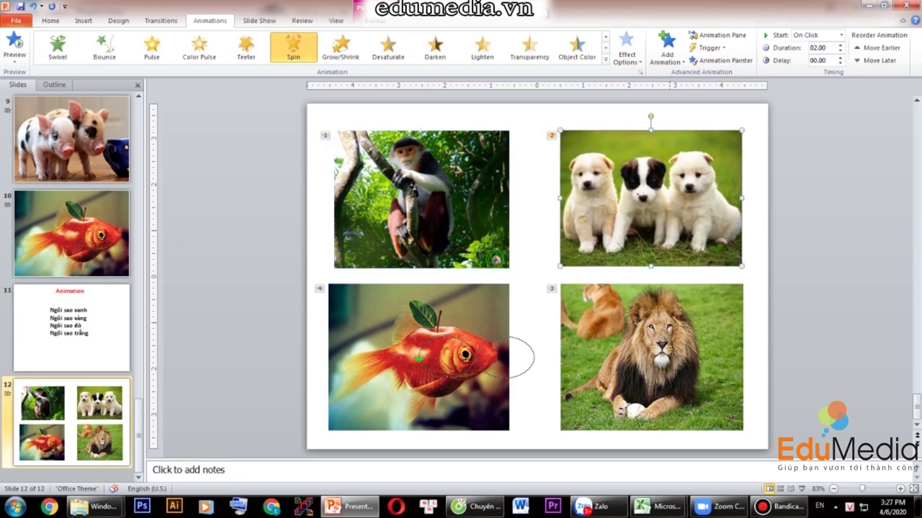
pyautogui.click(651, 357)
pyautogui.click(419, 357)
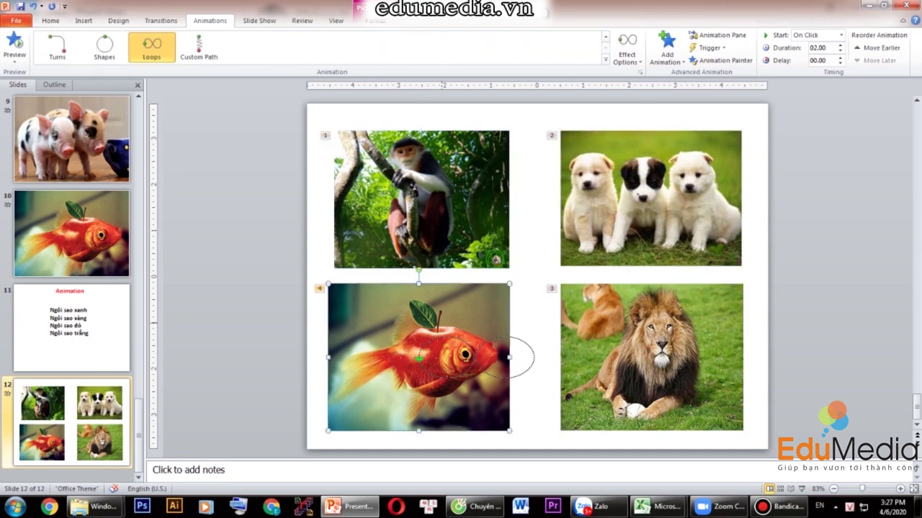
pyautogui.click(801, 489)
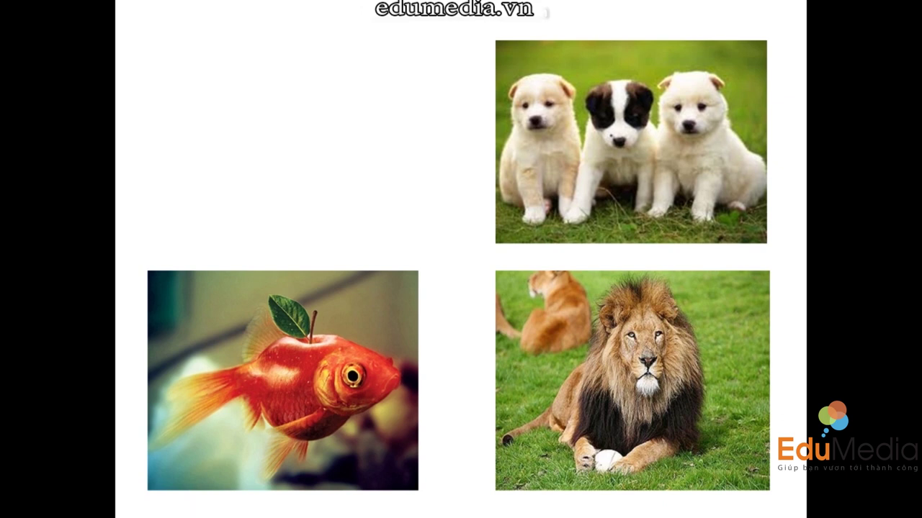
# Play the monkey entrance, puppies spin, lion fly-out and goldfish loops in the slide show
pyautogui.press('Right')
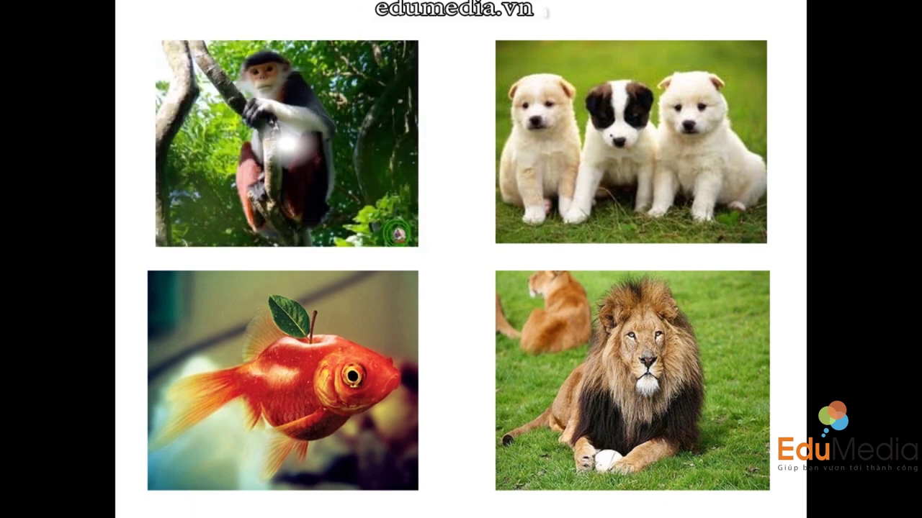
pyautogui.press('Right')
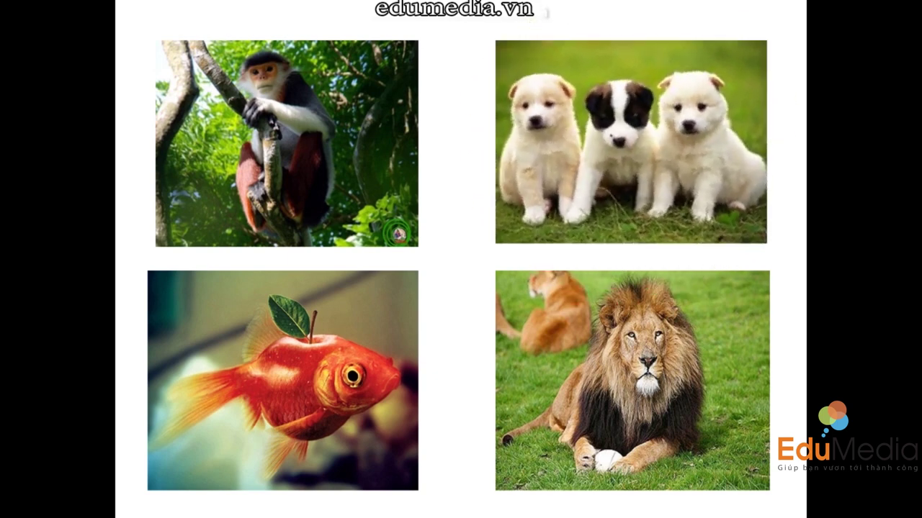
pyautogui.press('Right')
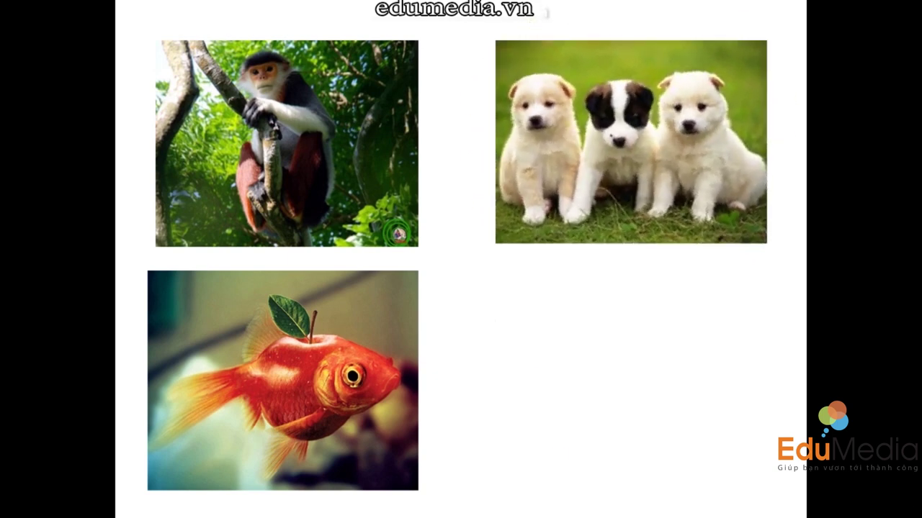
pyautogui.press('Right')
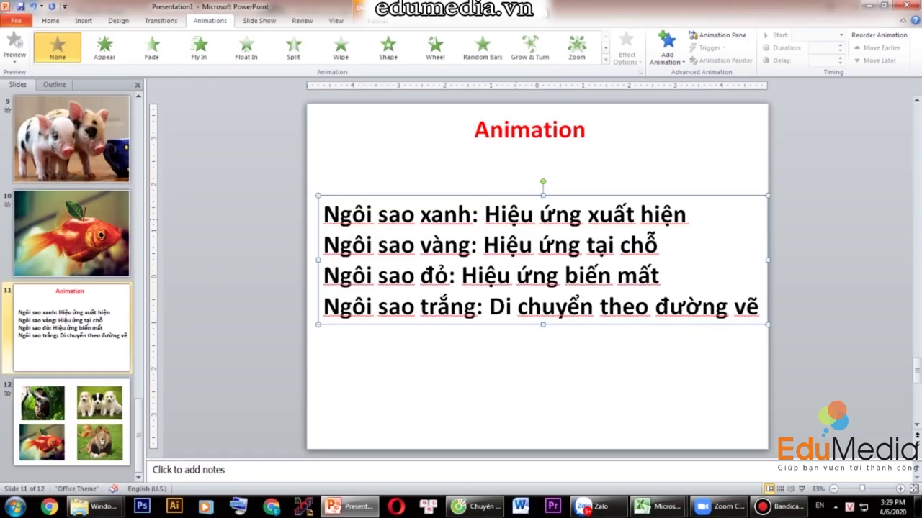
# Return to slide 12 and review the monkey, puppies and goldfish animations
pyautogui.press('Escape')
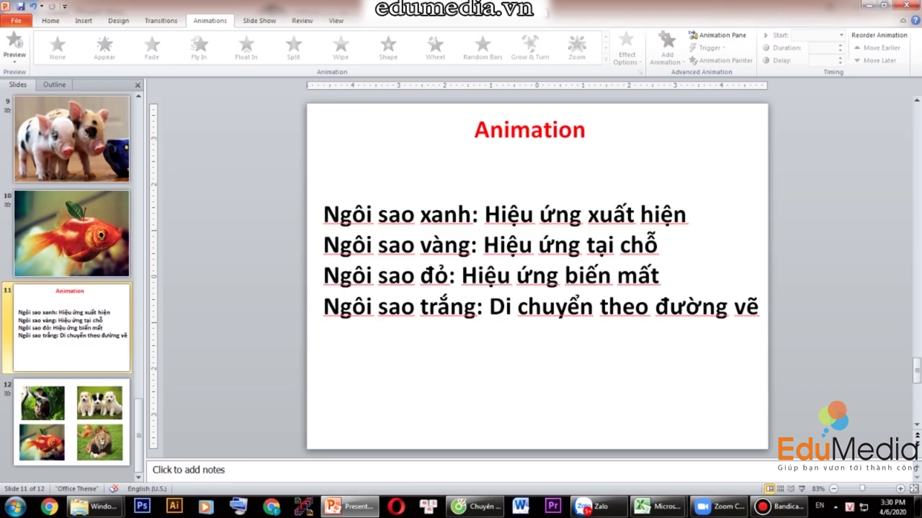
pyautogui.click(90, 381)
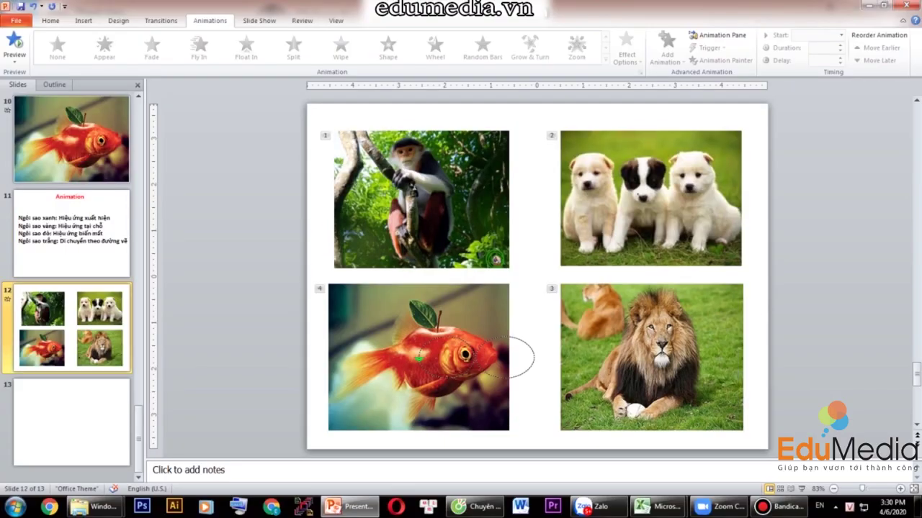
pyautogui.click(456, 152)
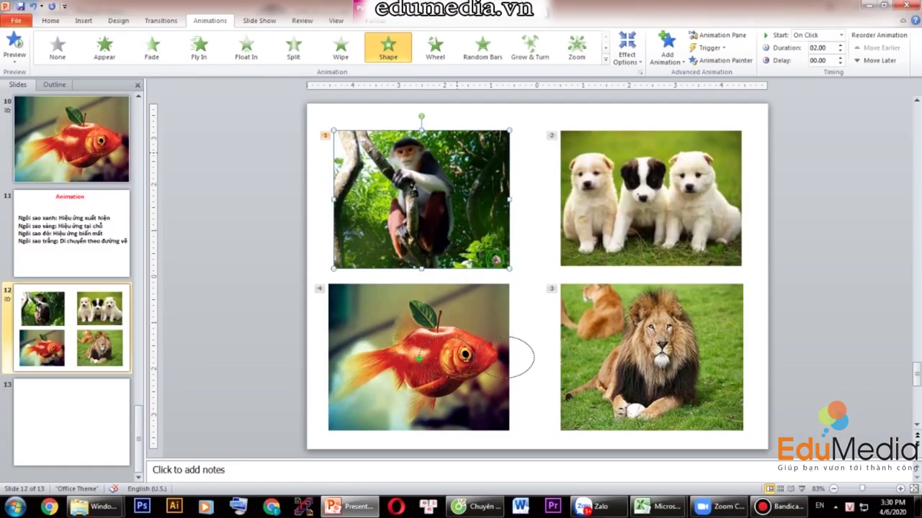
pyautogui.click(650, 198)
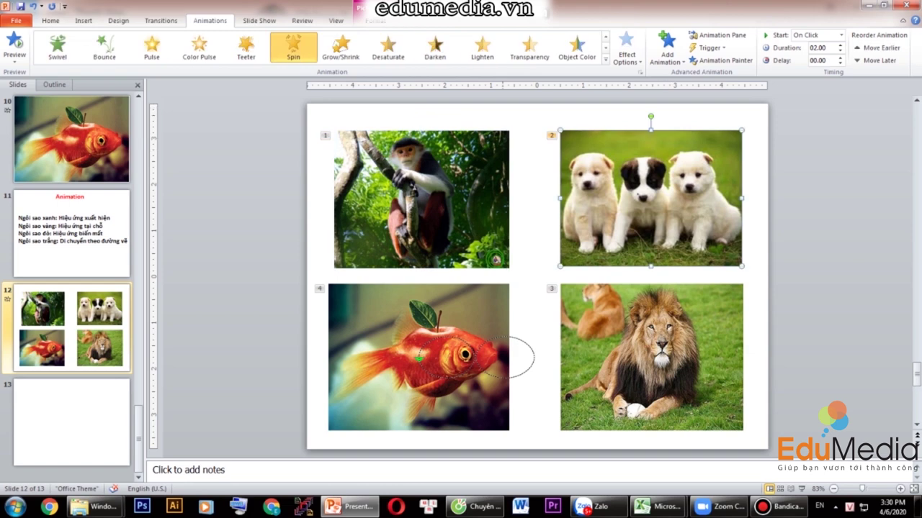
pyautogui.click(419, 357)
# Set the lion's Fly Out direction to bottom-right, keeping it starting On Click
pyautogui.click(651, 357)
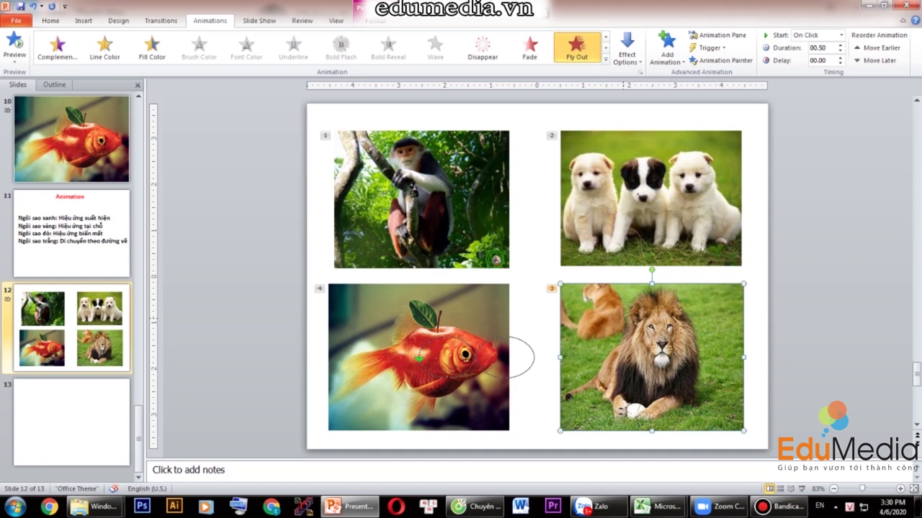
pyautogui.click(627, 52)
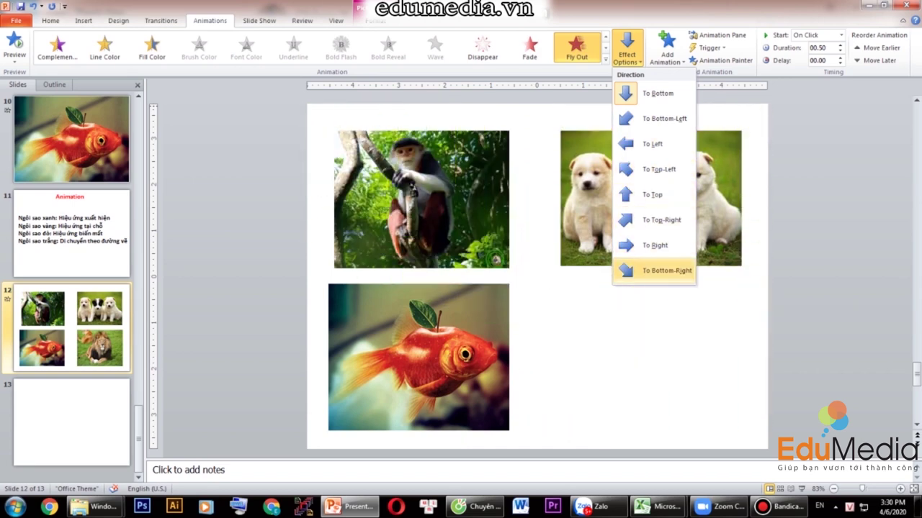
pyautogui.click(666, 271)
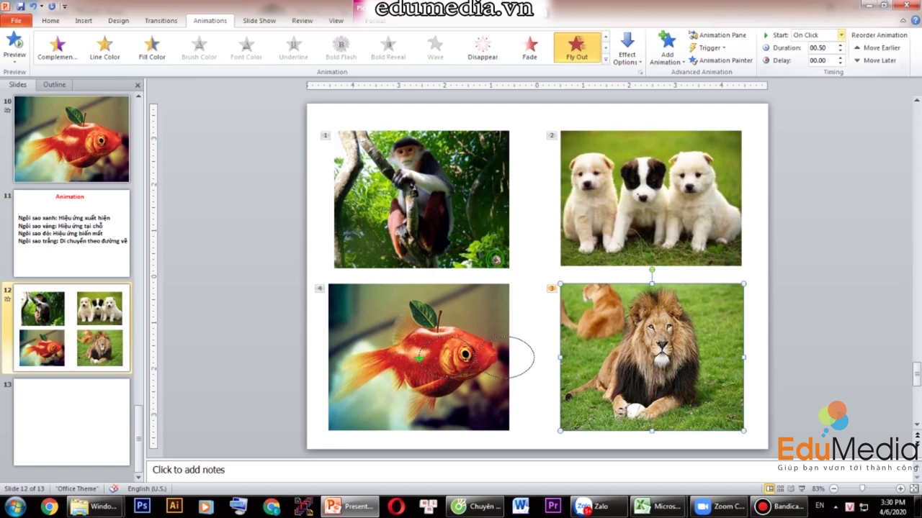
pyautogui.click(840, 34)
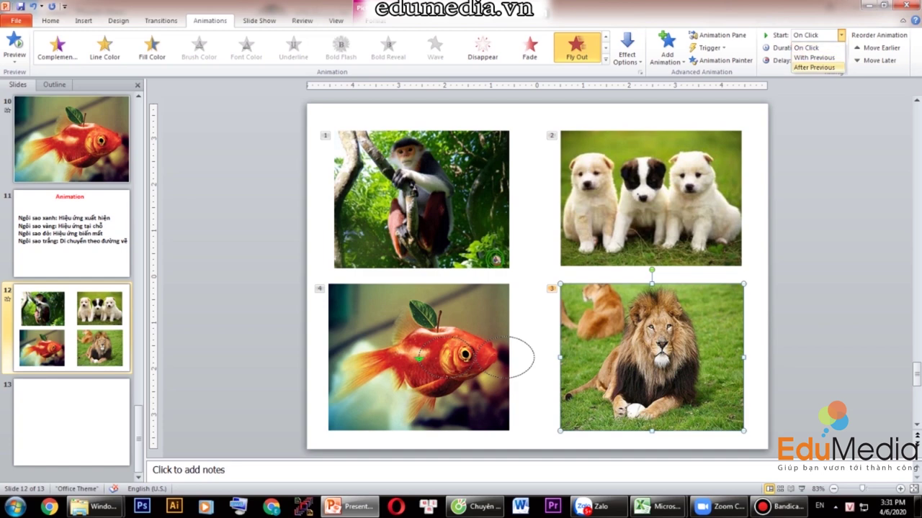
pyautogui.press('Escape')
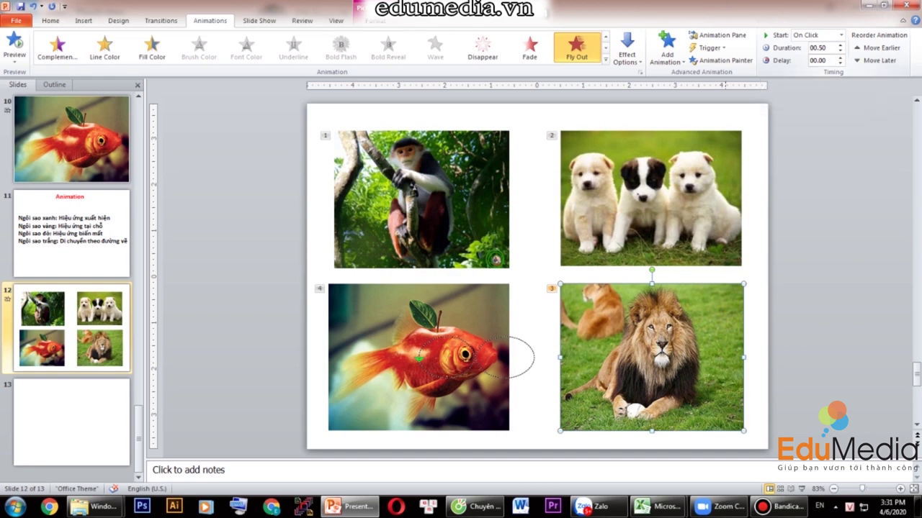
# Show the slide's animation list with the puppies picture selected, then go to slide 15's title
pyautogui.click(651, 198)
pyautogui.click(717, 34)
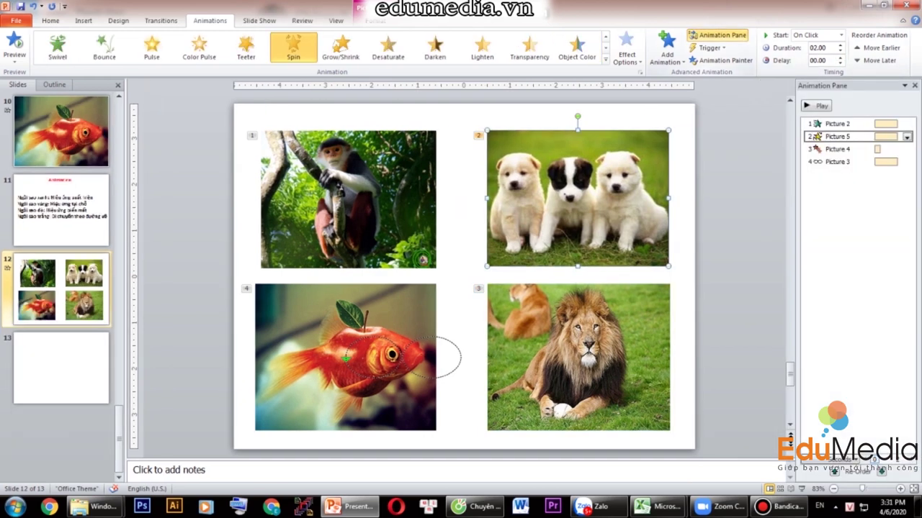
pyautogui.press('Escape')
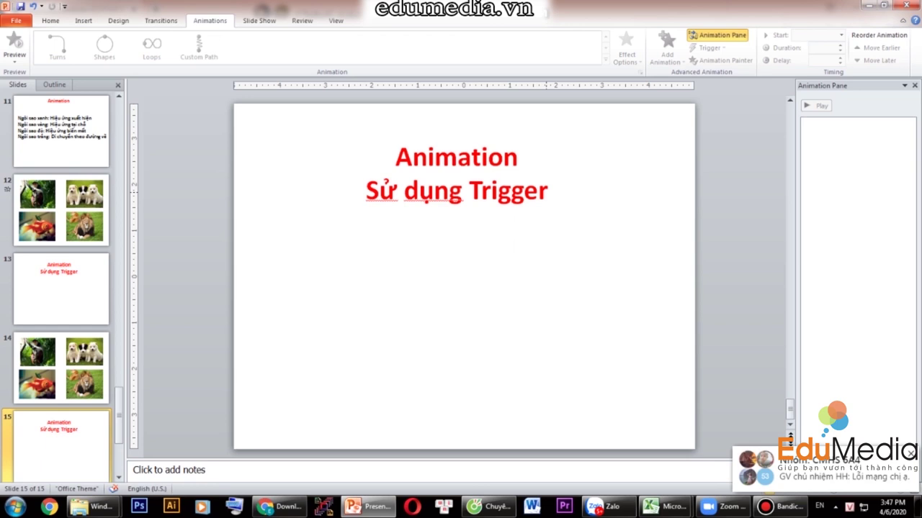
pyautogui.click(457, 205)
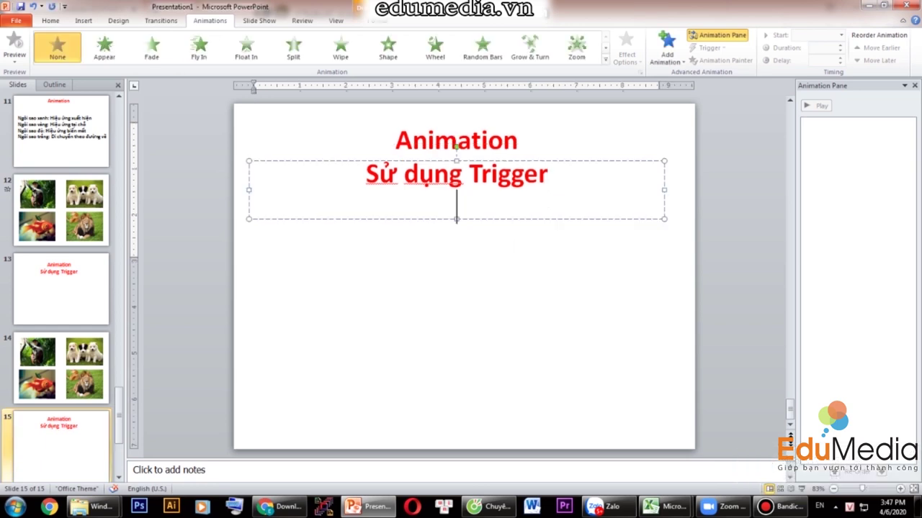
# Type 'Chèn âm thanh bên ngoài vào PP' and '(Âm thanh: .wav)' as two extra title lines
pyautogui.write('Chèn âm thanh bên ngoai vao m')
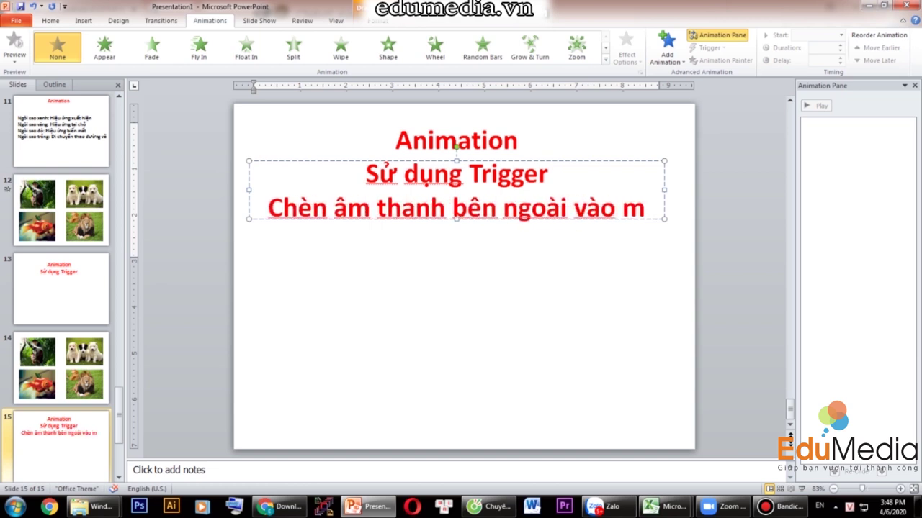
pyautogui.press('BackSpace')
pyautogui.write('PP')
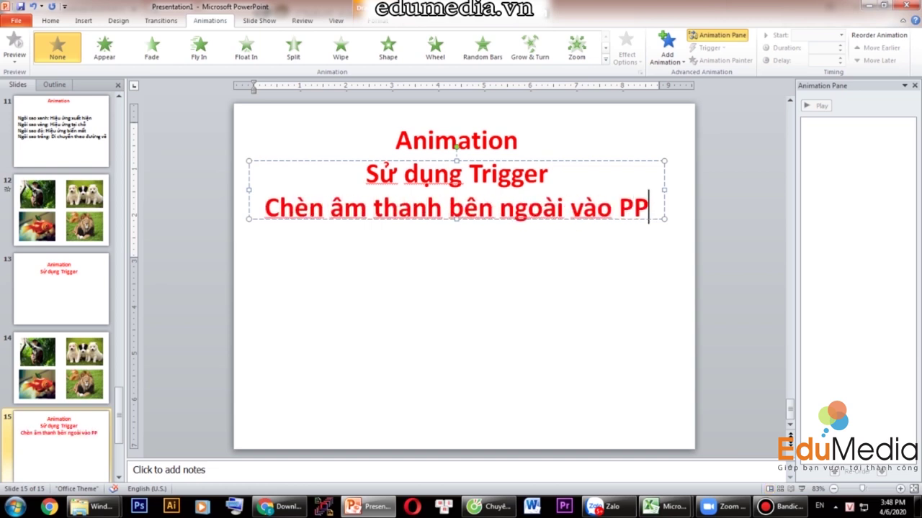
pyautogui.press('Return')
pyautogui.write('(')
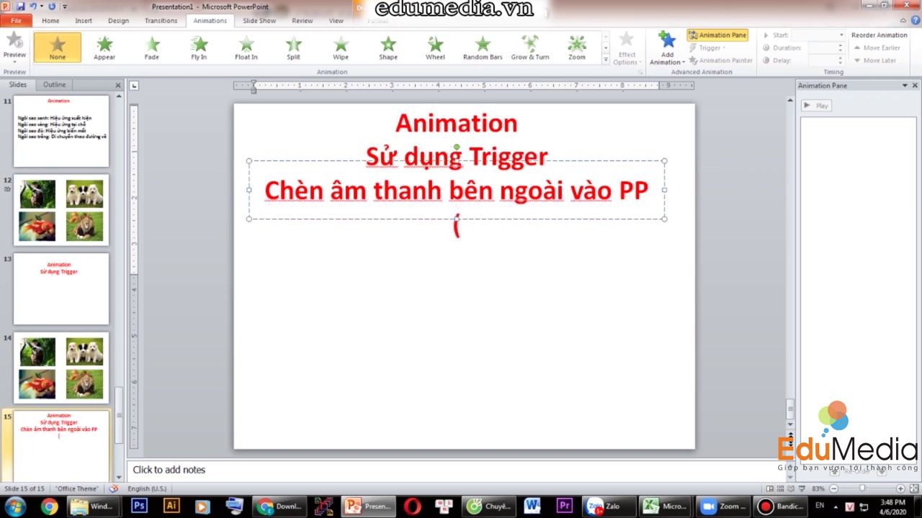
pyautogui.write('Âm thanh: .')
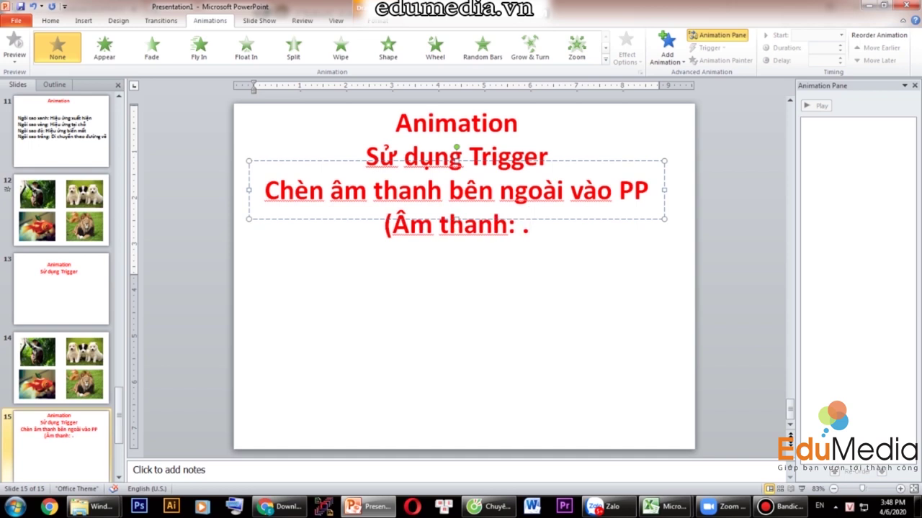
pyautogui.write('wav')
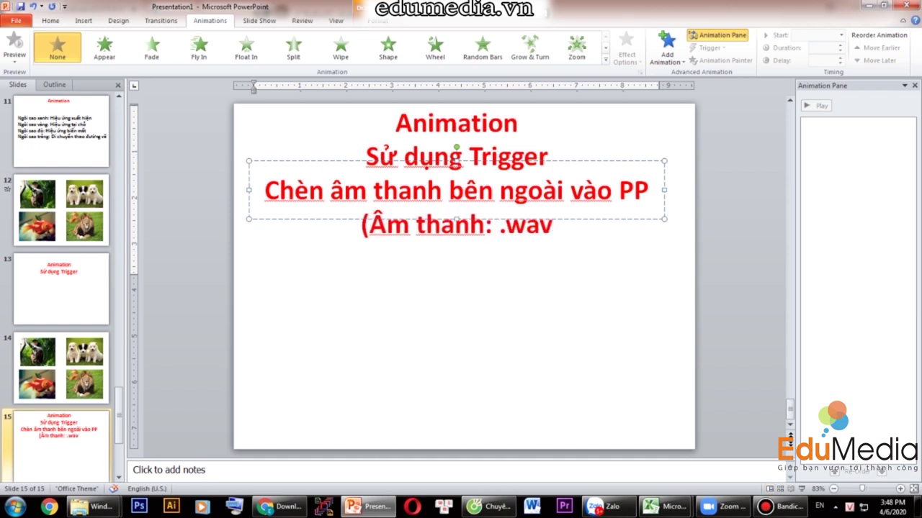
pyautogui.write(')')
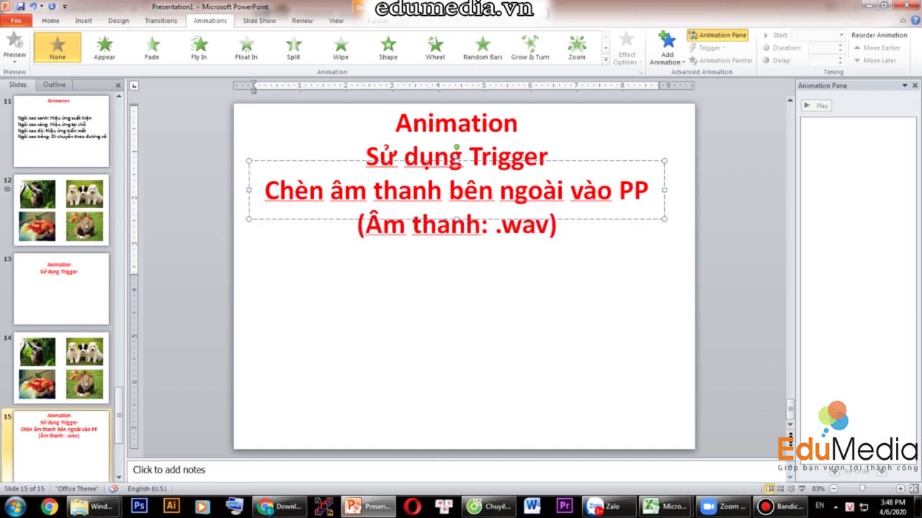
pyautogui.press('Escape')
pyautogui.press('Escape')
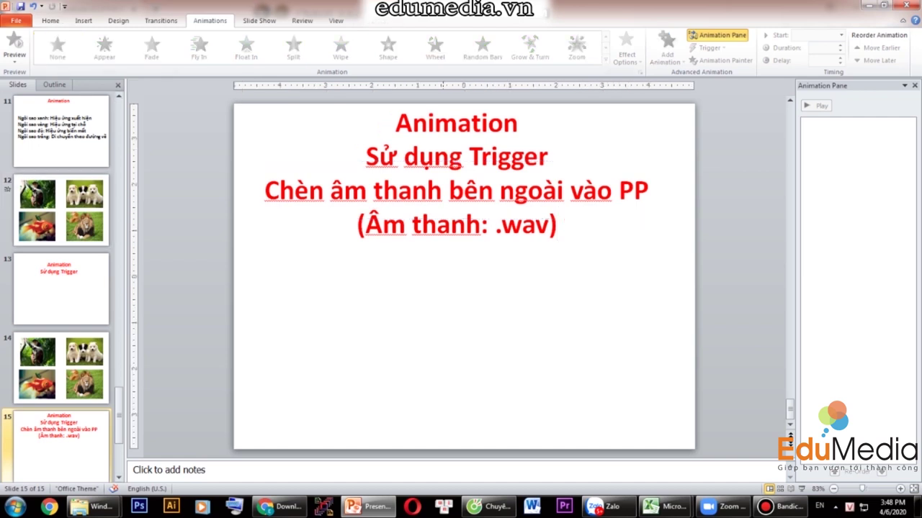
pyautogui.hotkey('ctrl', 'v')
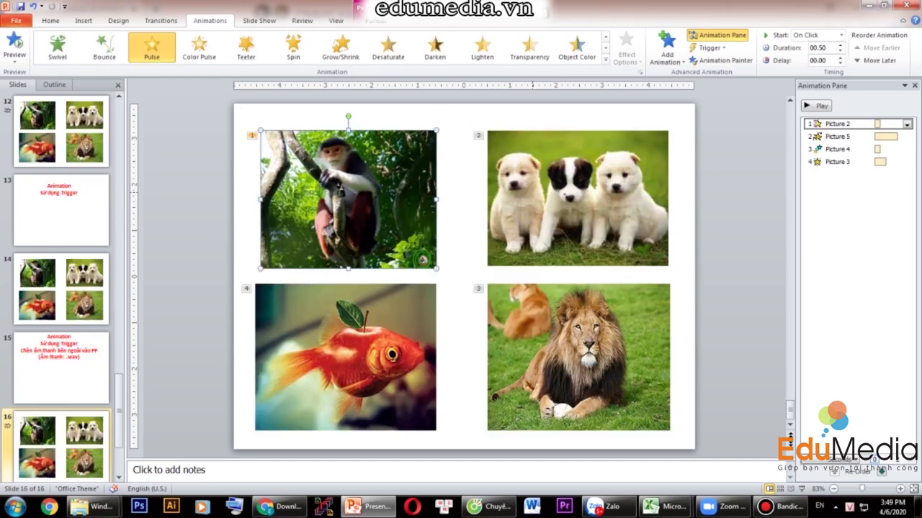
# Open the Timing settings of the monkey picture's Pulse animation
pyautogui.click(577, 198)
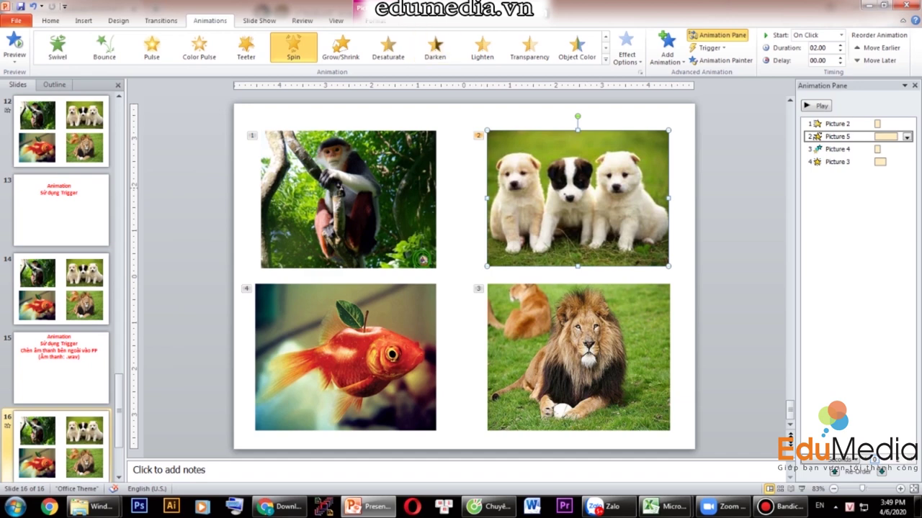
pyautogui.click(838, 124)
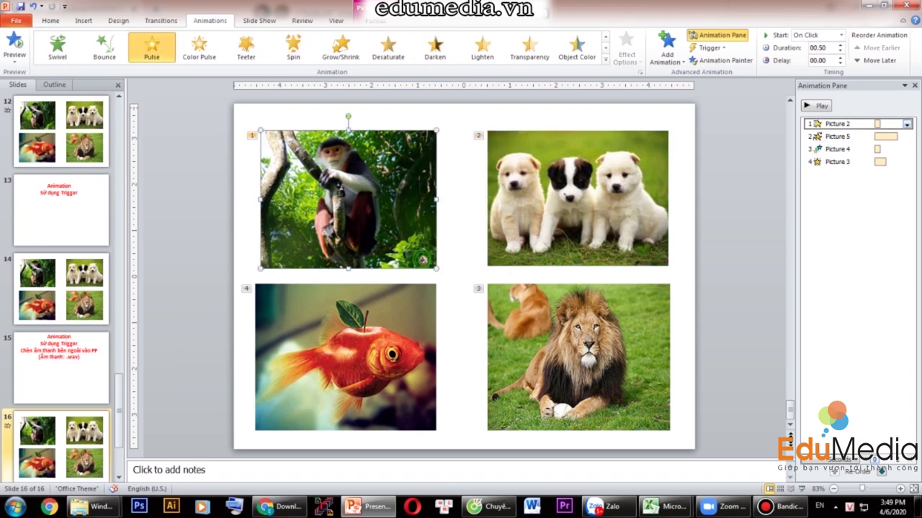
pyautogui.click(907, 123)
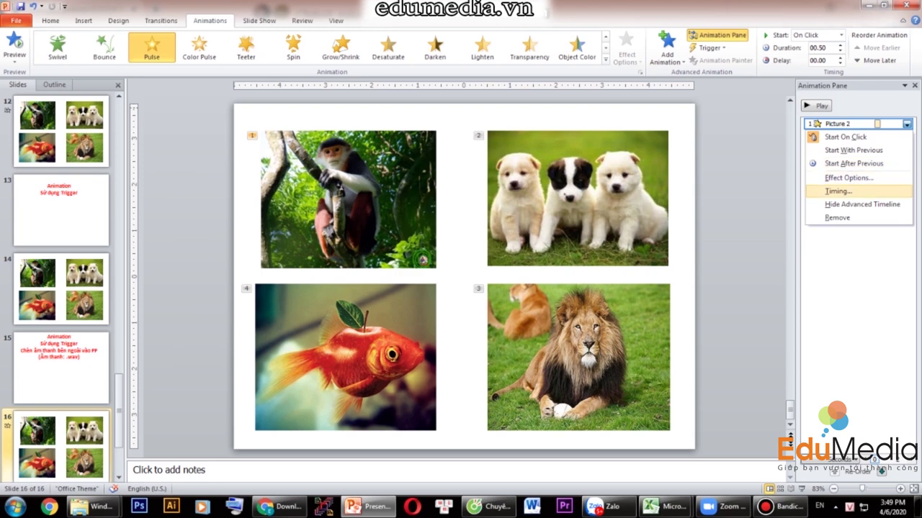
pyautogui.click(835, 190)
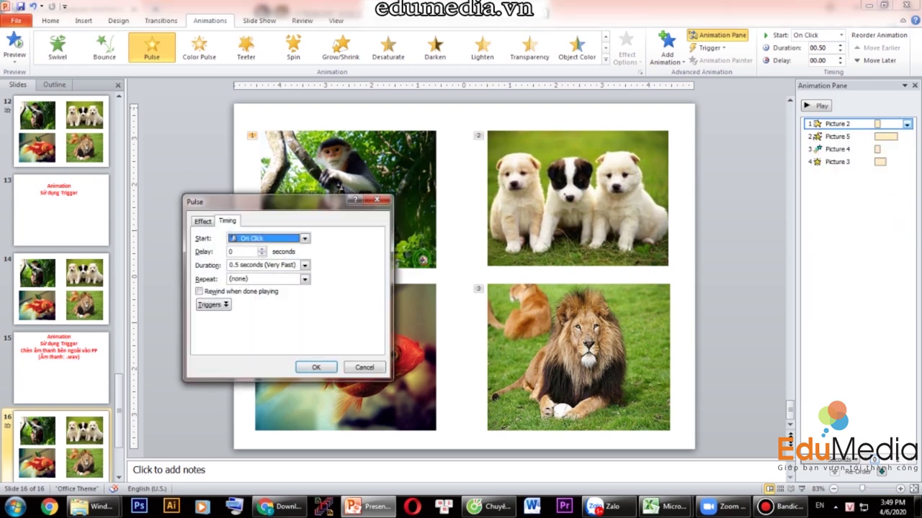
# Trigger the Pulse animation on clicking Picture 2, then view the effect's sound options
pyautogui.click(213, 304)
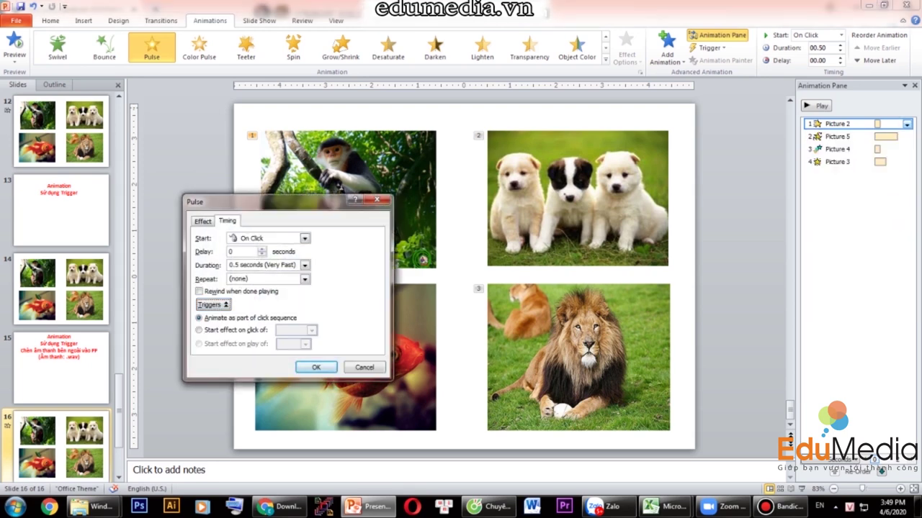
pyautogui.click(199, 329)
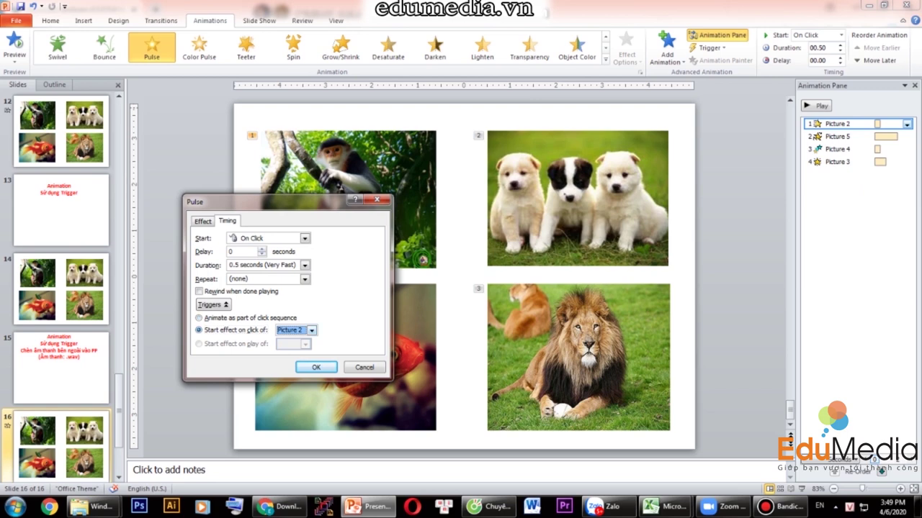
pyautogui.click(311, 330)
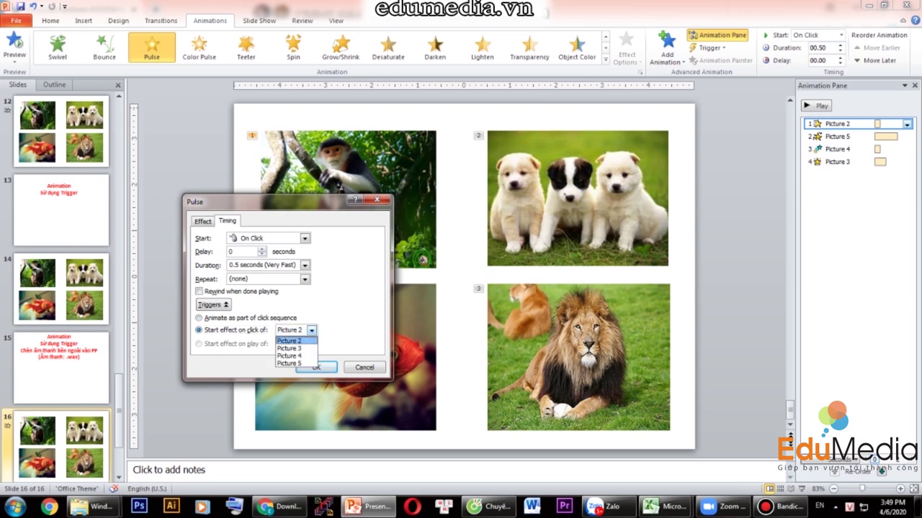
pyautogui.click(289, 340)
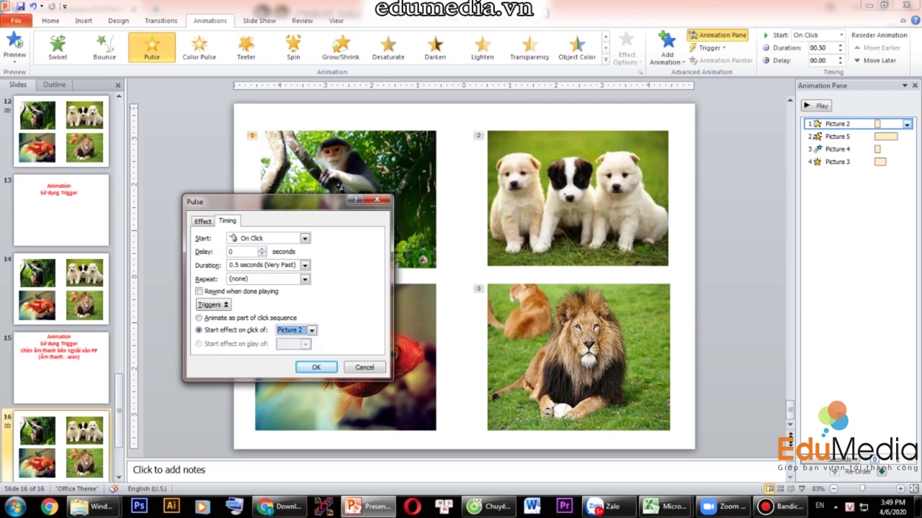
pyautogui.click(203, 221)
pyautogui.click(347, 249)
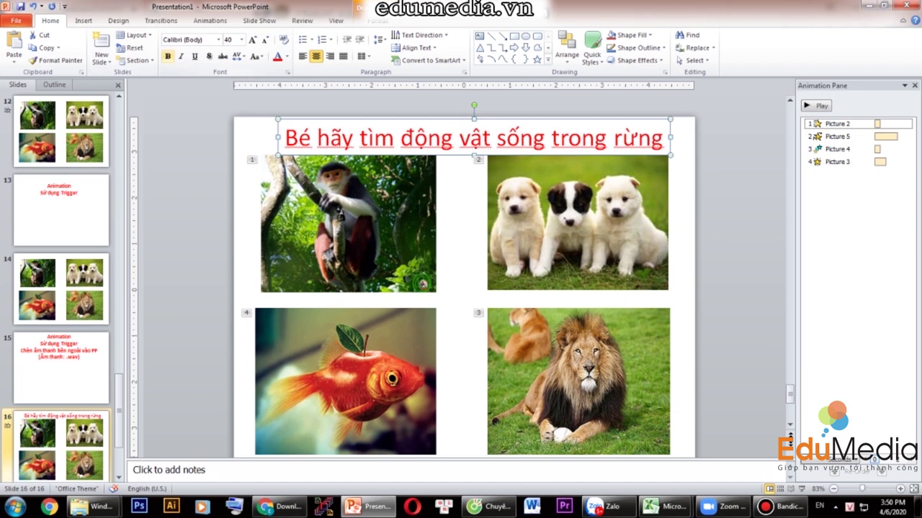
# Bold the 'Bé hãy tìm động vật sống trong rừng' title and reopen the monkey's Pulse animation options
pyautogui.click(168, 56)
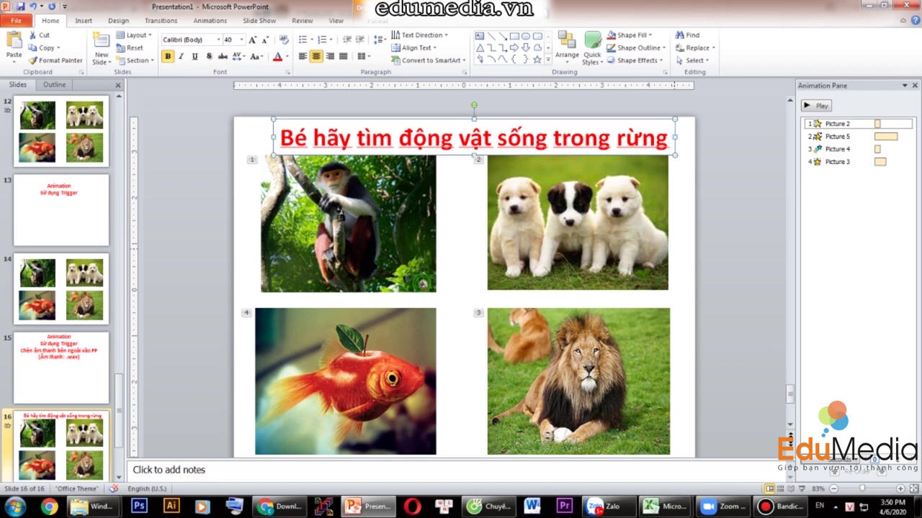
pyautogui.click(839, 124)
pyautogui.click(907, 124)
# Make the Pulse animation start on click of Picture 2, playing the Bạn giỏi quá sound
pyautogui.click(835, 191)
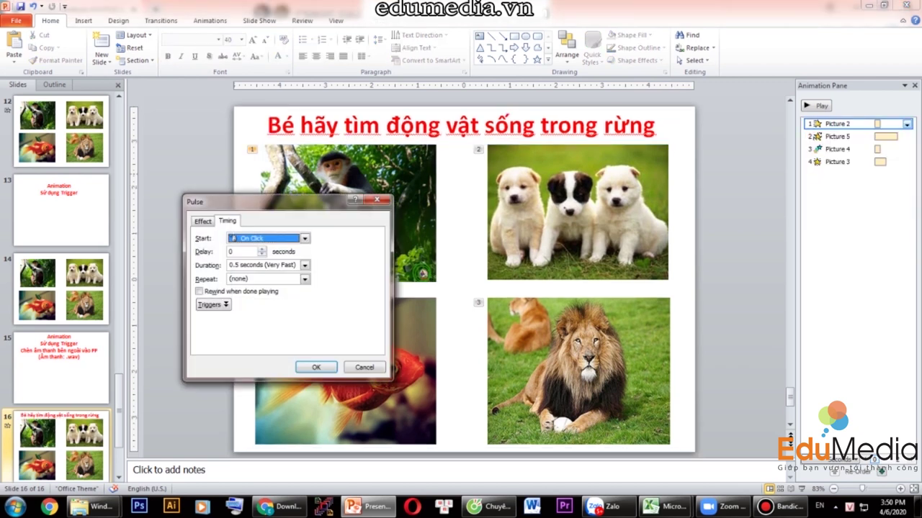
pyautogui.click(213, 305)
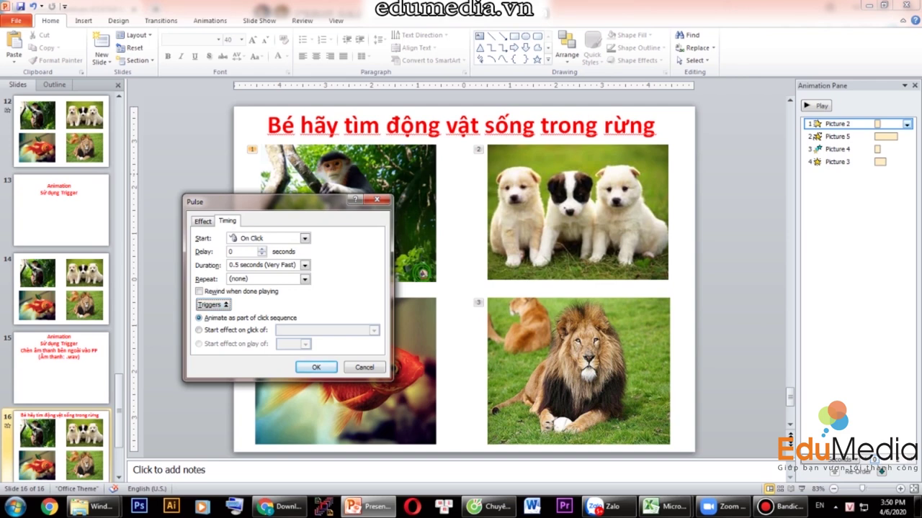
pyautogui.click(198, 330)
pyautogui.click(373, 330)
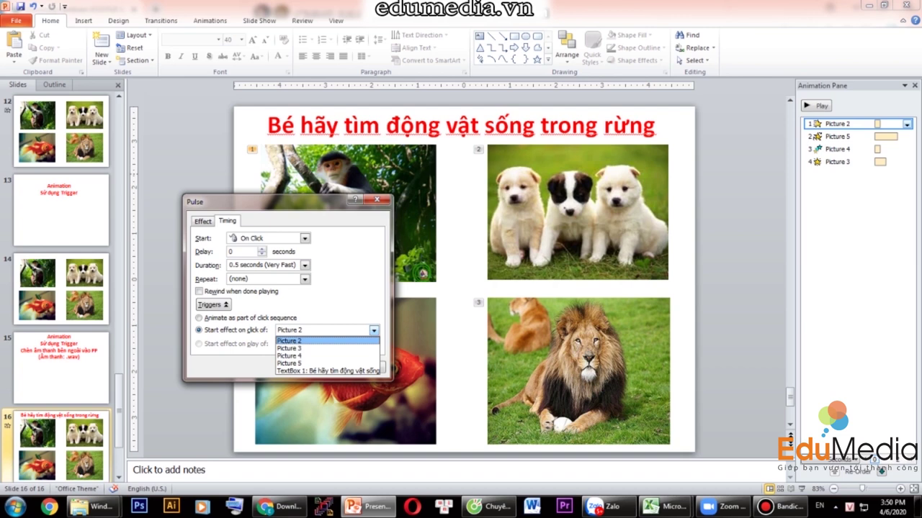
pyautogui.click(373, 330)
pyautogui.click(203, 221)
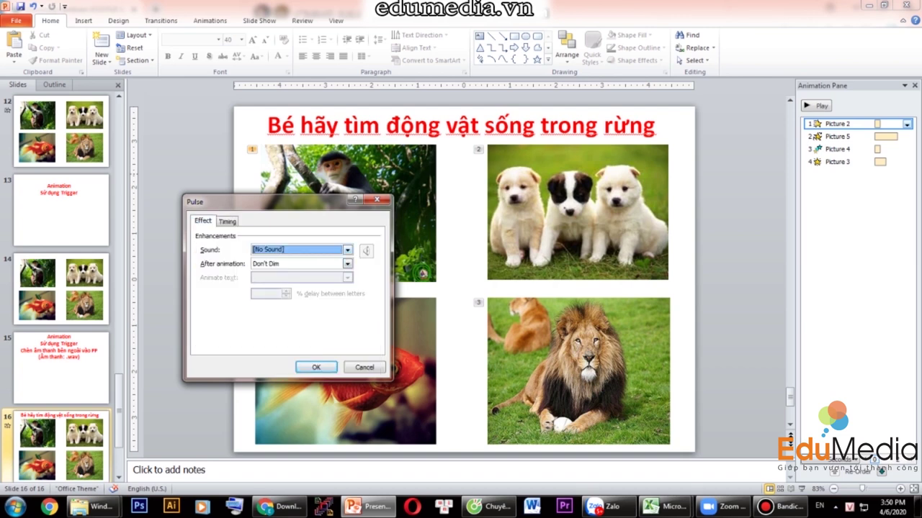
pyautogui.hotkey('alt', 'Down')
pyautogui.press('End')
pyautogui.press('Return')
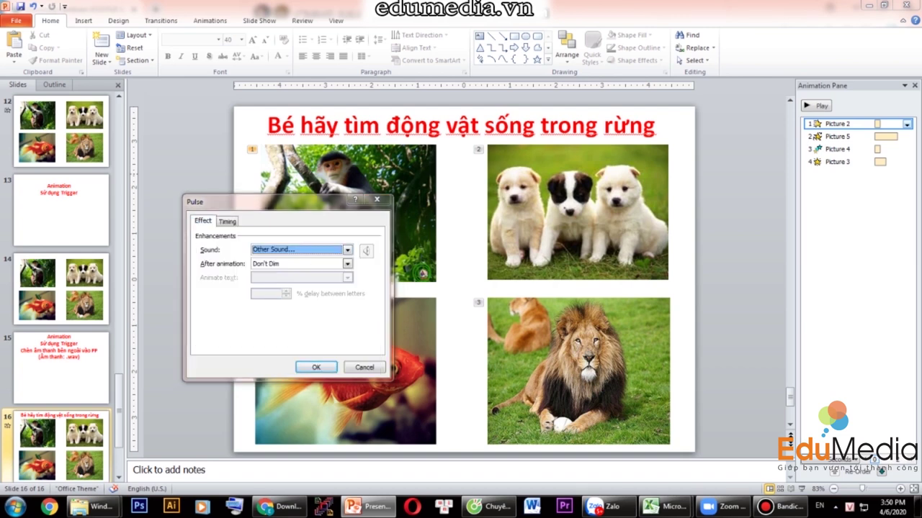
pyautogui.click(290, 231)
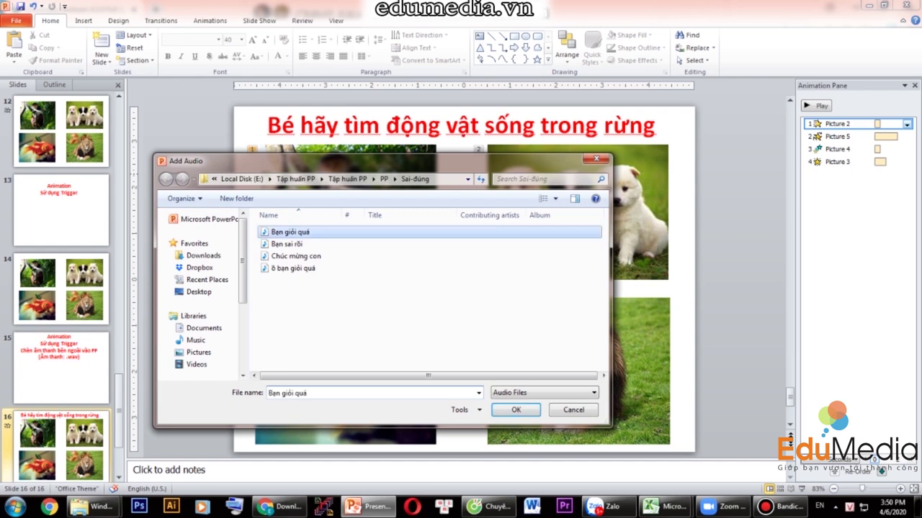
pyautogui.press('Return')
pyautogui.click(315, 367)
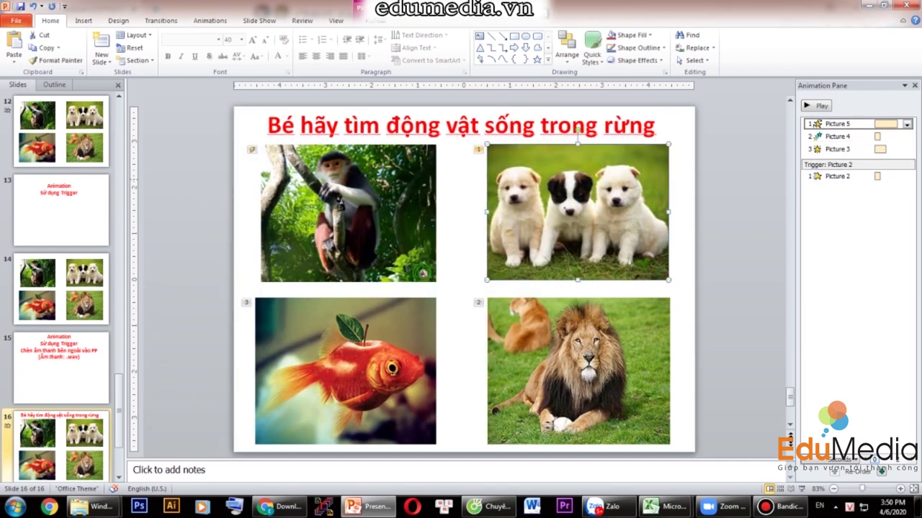
# Make the puppies' Spin start on click of Picture 5, playing the Bạn sai rồi sound
pyautogui.rightClick(816, 124)
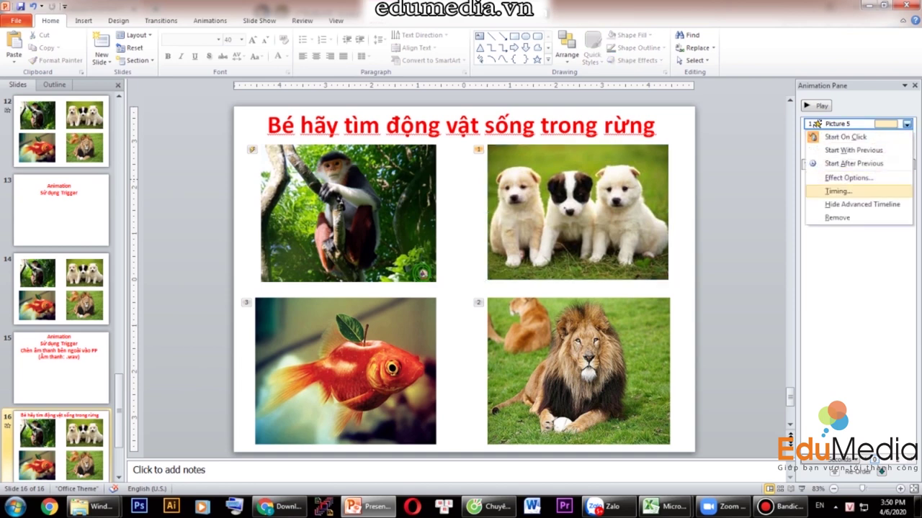
pyautogui.click(836, 191)
pyautogui.click(211, 285)
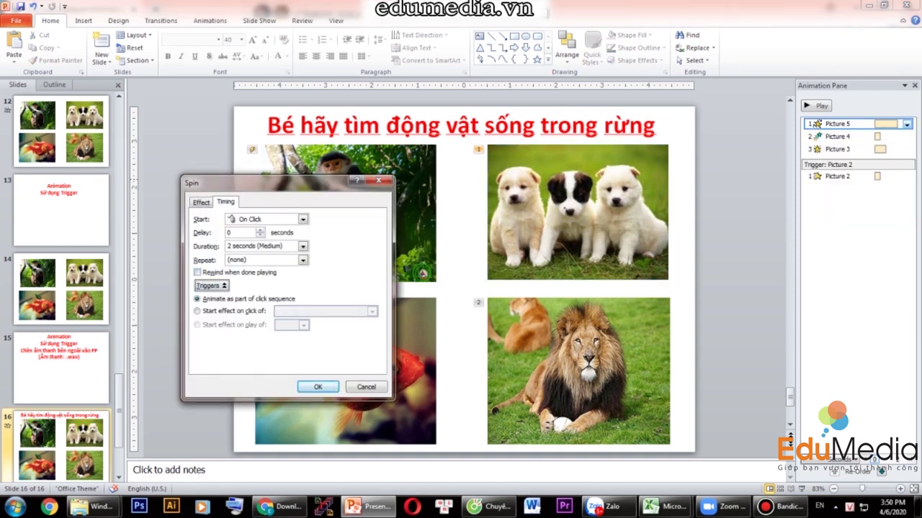
pyautogui.click(197, 310)
pyautogui.click(372, 312)
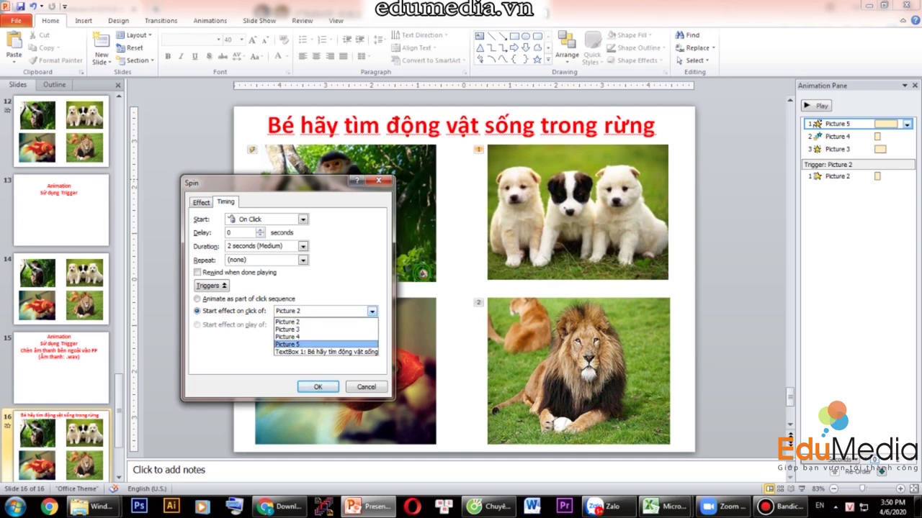
pyautogui.click(288, 344)
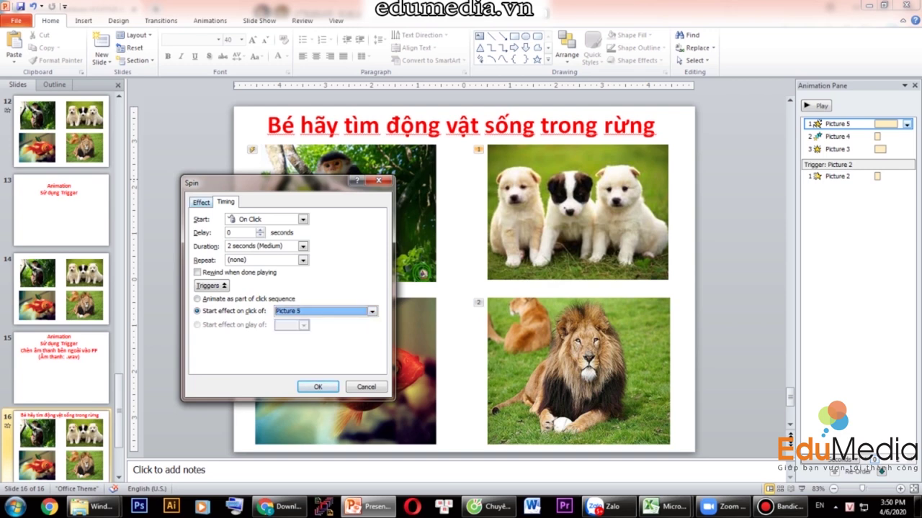
pyautogui.hotkey('ctrl', 'shift', 'Tab')
pyautogui.click(348, 319)
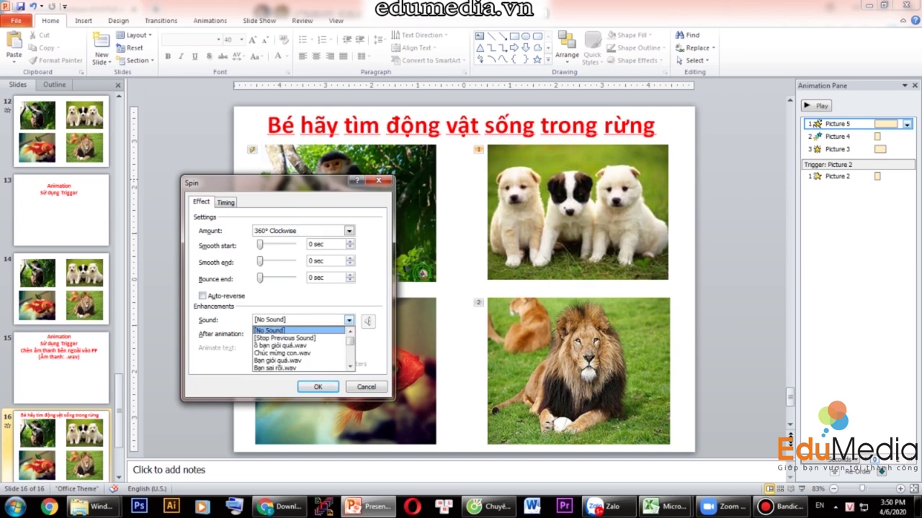
pyautogui.scroll(-5, 299, 353)
pyautogui.click(298, 368)
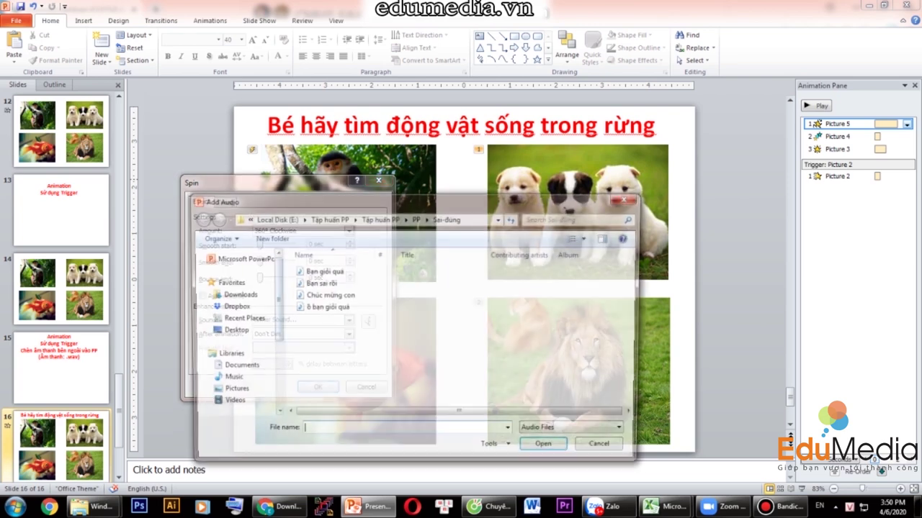
pyautogui.doubleClick(319, 283)
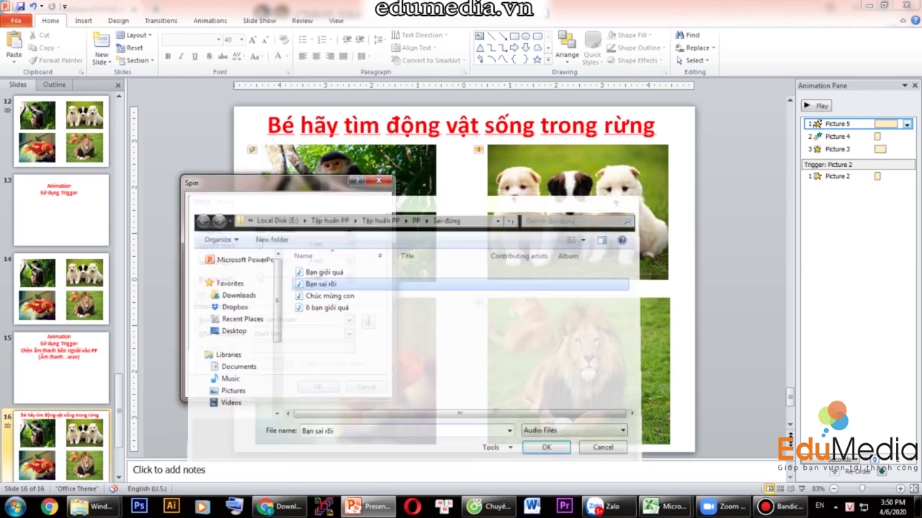
pyautogui.click(318, 387)
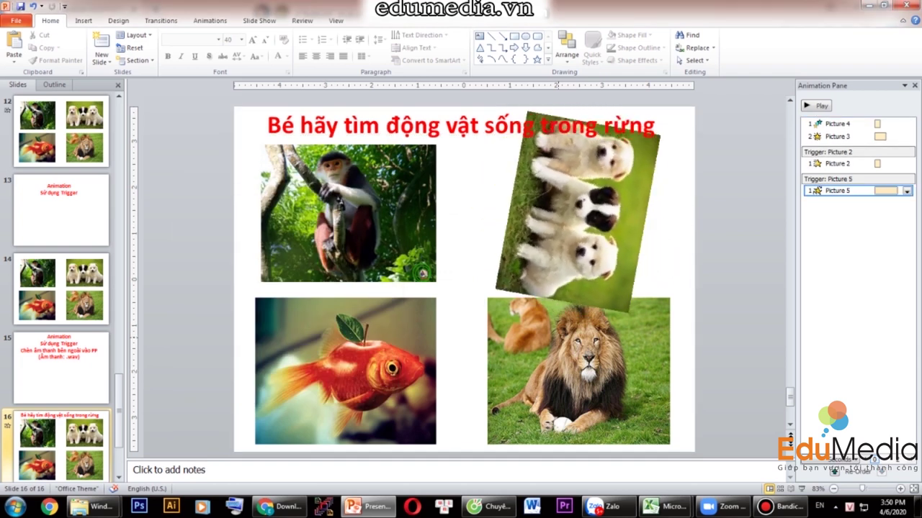
pyautogui.click(907, 124)
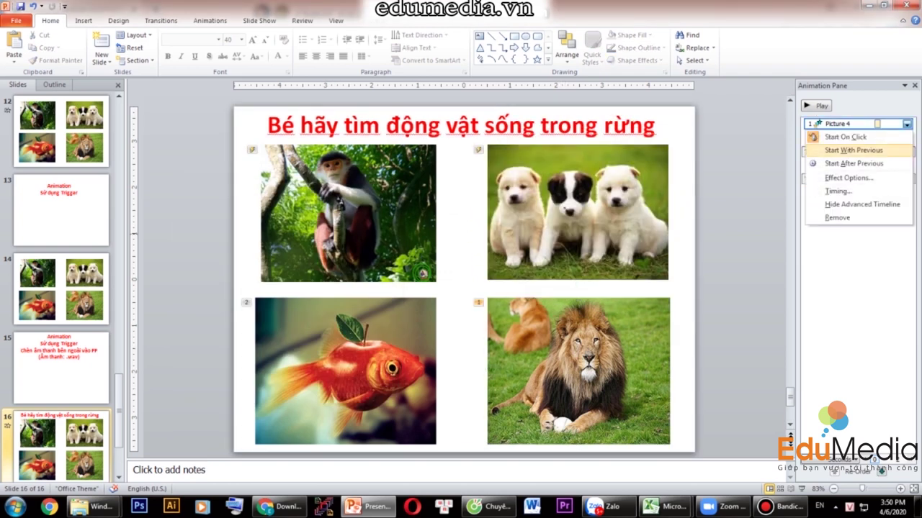
# Make the lion's Color Pulse start on click of Picture 4, playing the Chúc mừng con sound
pyautogui.click(838, 191)
pyautogui.click(213, 305)
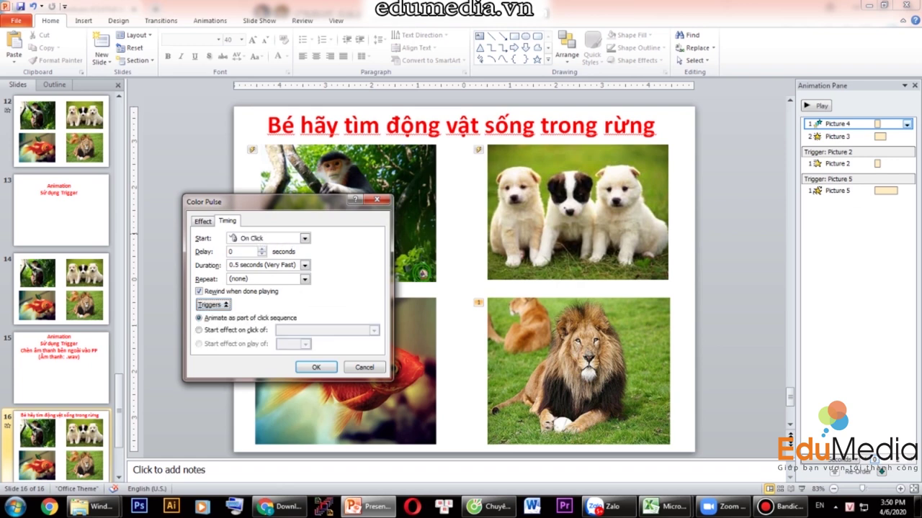
pyautogui.click(200, 330)
pyautogui.click(373, 329)
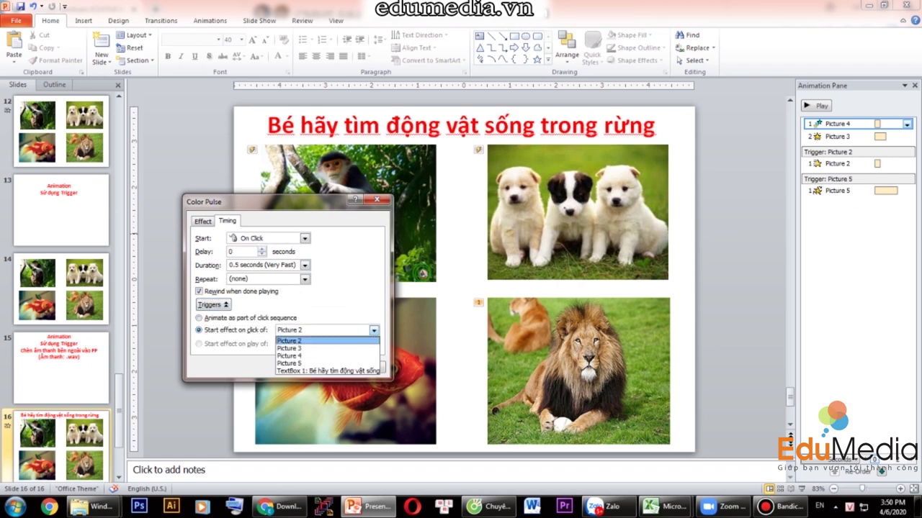
pyautogui.click(289, 356)
pyautogui.click(203, 221)
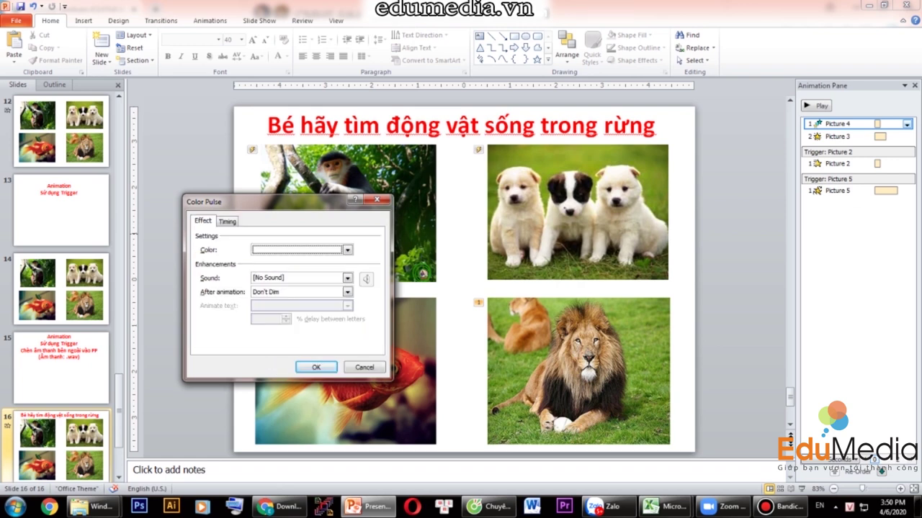
pyautogui.click(347, 278)
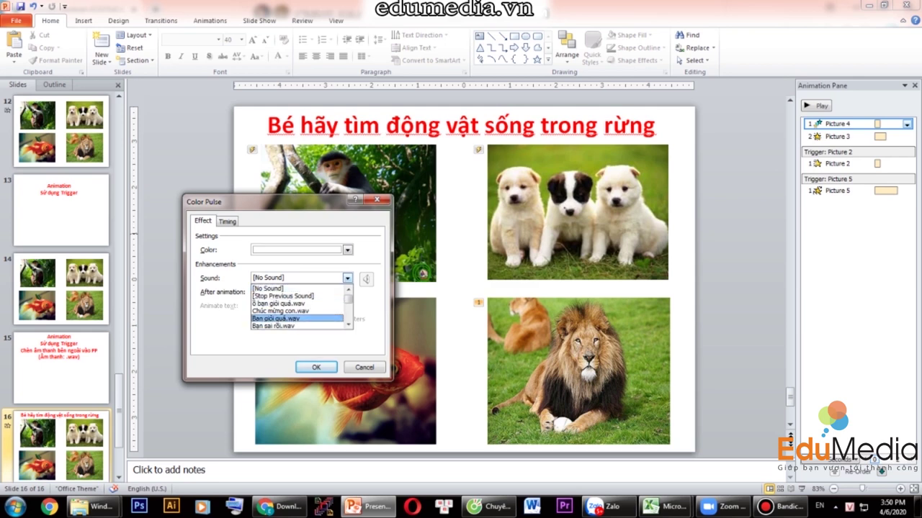
pyautogui.scroll(-4, 297, 310)
pyautogui.scroll(-3, 296, 309)
pyautogui.click(288, 324)
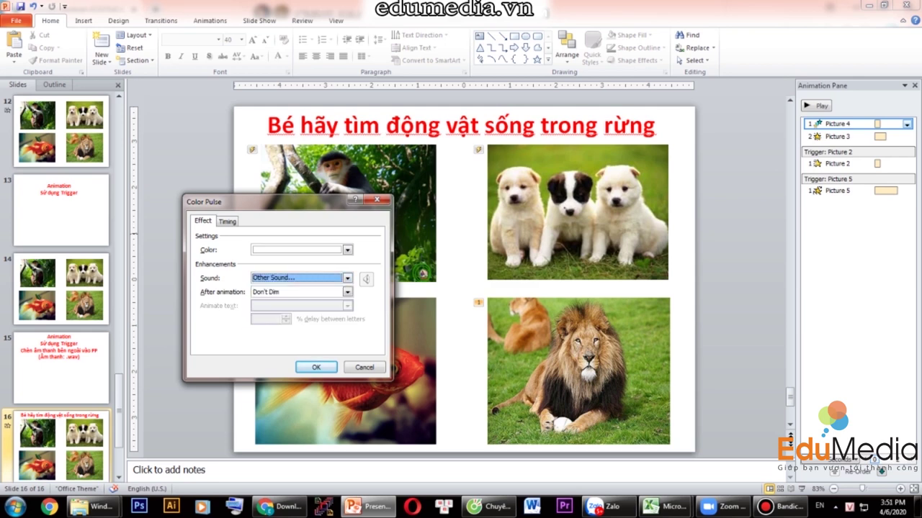
pyautogui.doubleClick(330, 303)
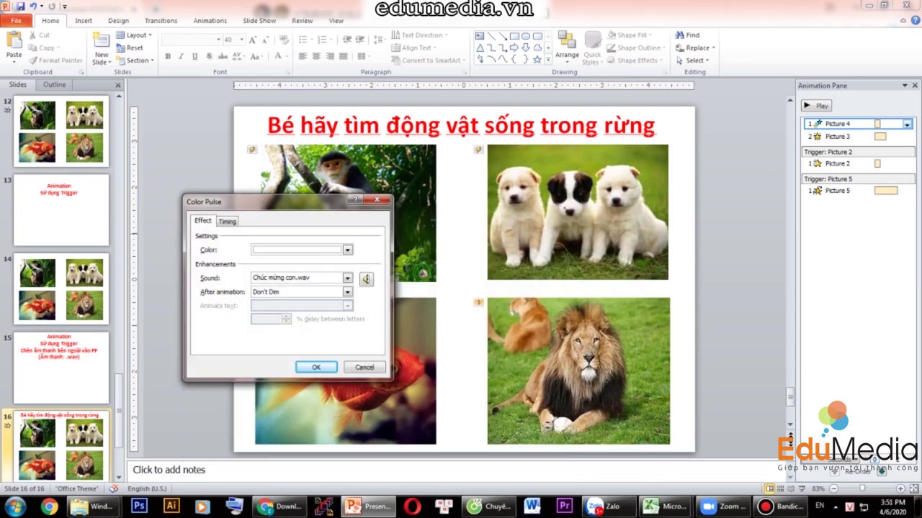
pyautogui.click(315, 367)
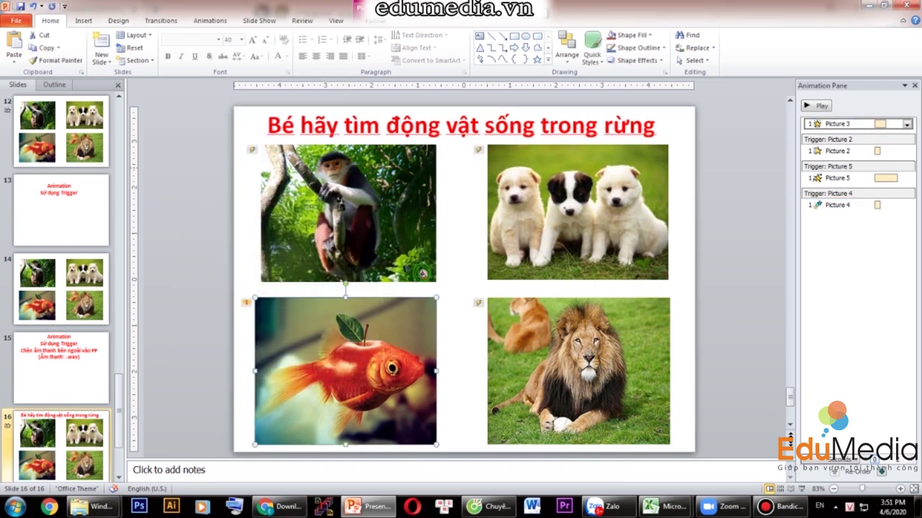
# Make the goldfish's Blink start on click of Picture 3, playing the ô bạn giỏi quá sound
pyautogui.click(906, 124)
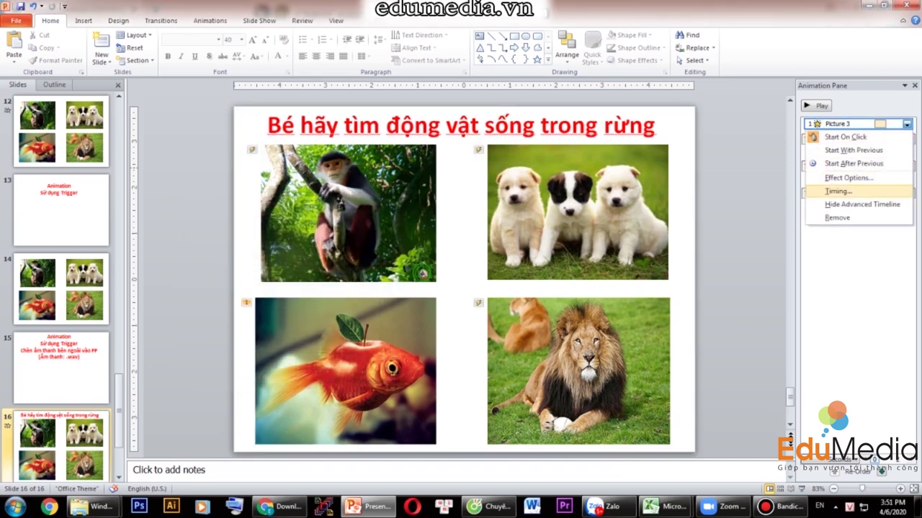
pyautogui.click(838, 191)
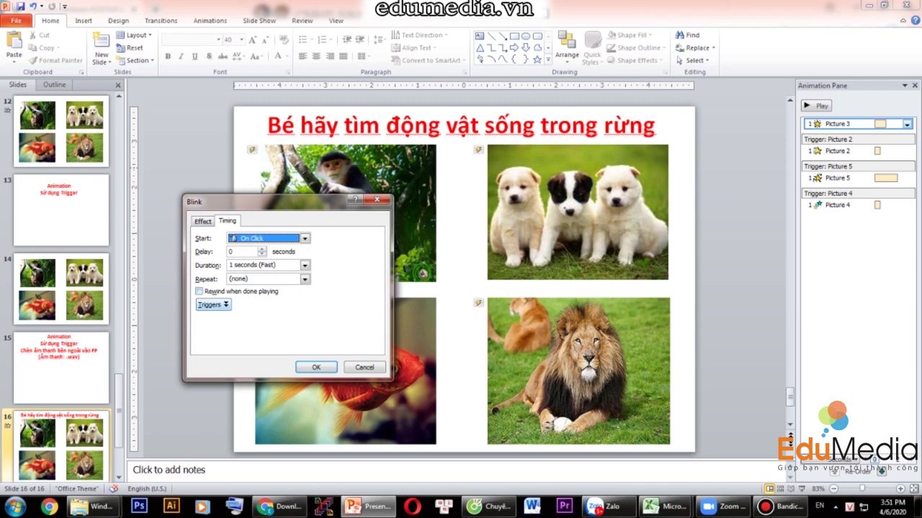
pyautogui.click(214, 305)
pyautogui.click(199, 329)
pyautogui.click(373, 330)
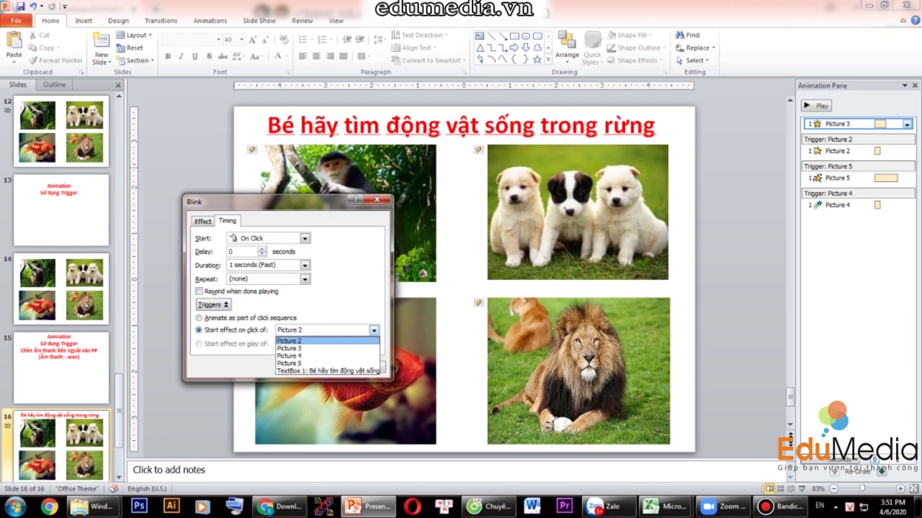
pyautogui.click(289, 348)
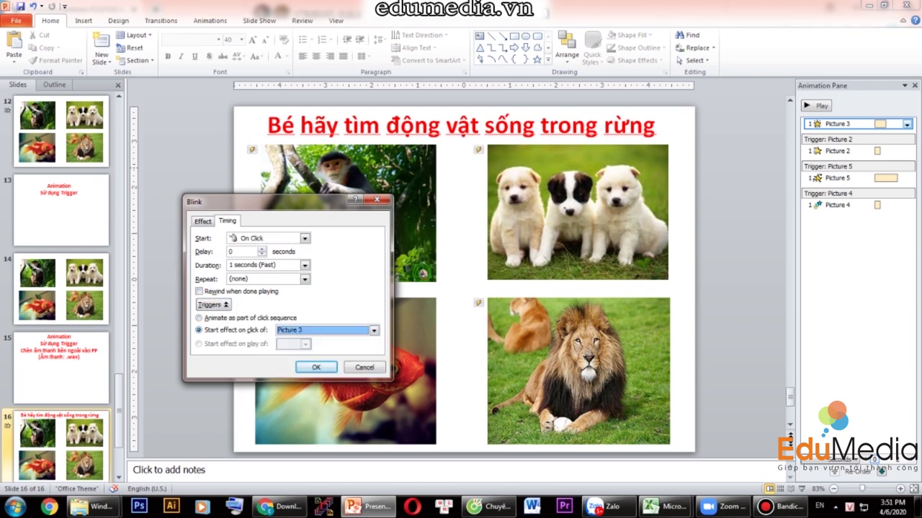
pyautogui.click(203, 221)
pyautogui.click(347, 249)
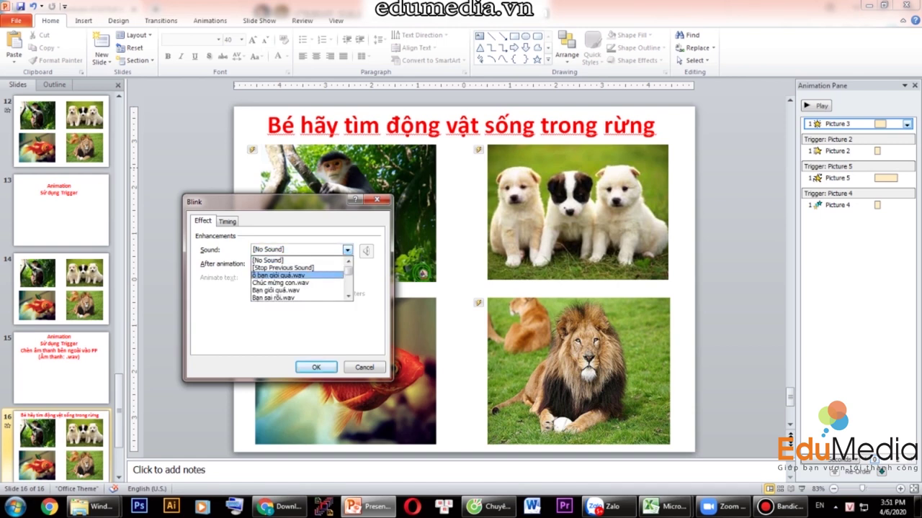
pyautogui.scroll(-3, 301, 279)
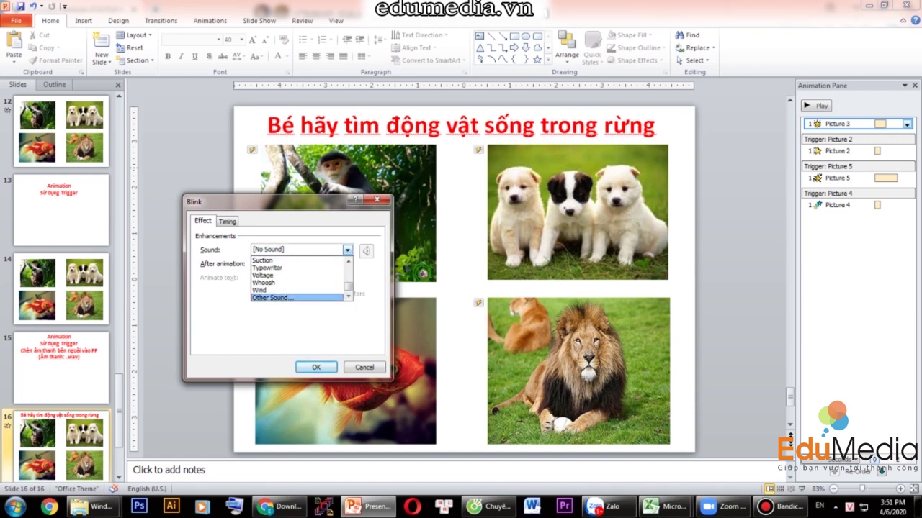
pyautogui.click(273, 298)
pyautogui.doubleClick(302, 314)
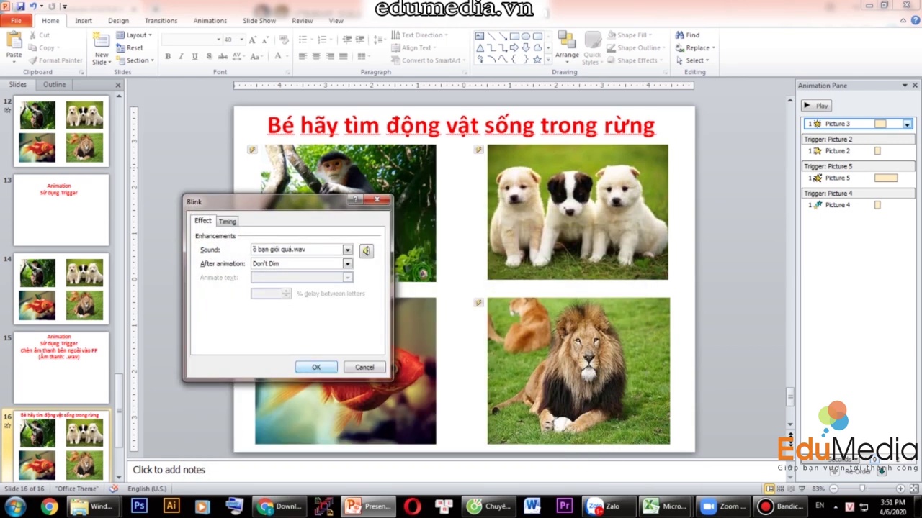
pyautogui.press('Return')
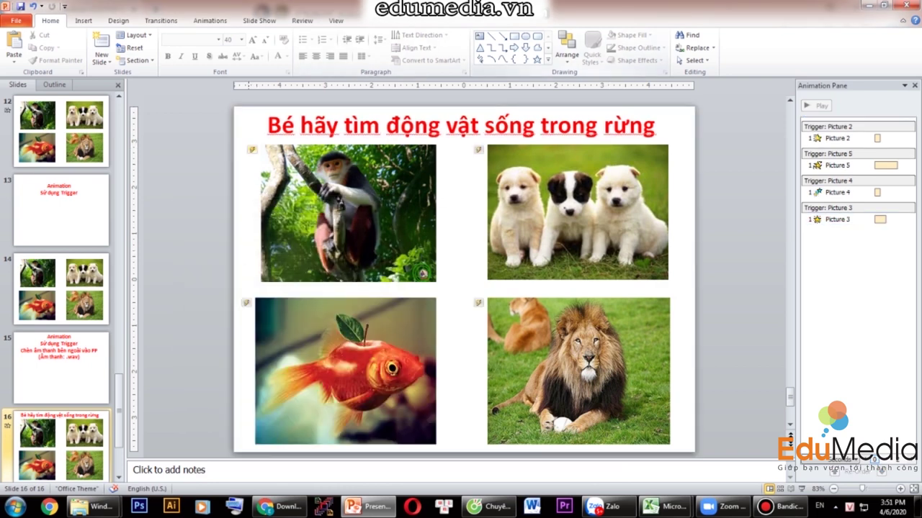
pyautogui.click(837, 137)
# Check each picture's trigger in the Animation Pane, then test slide 16 as a slide show
pyautogui.click(837, 165)
pyautogui.click(836, 192)
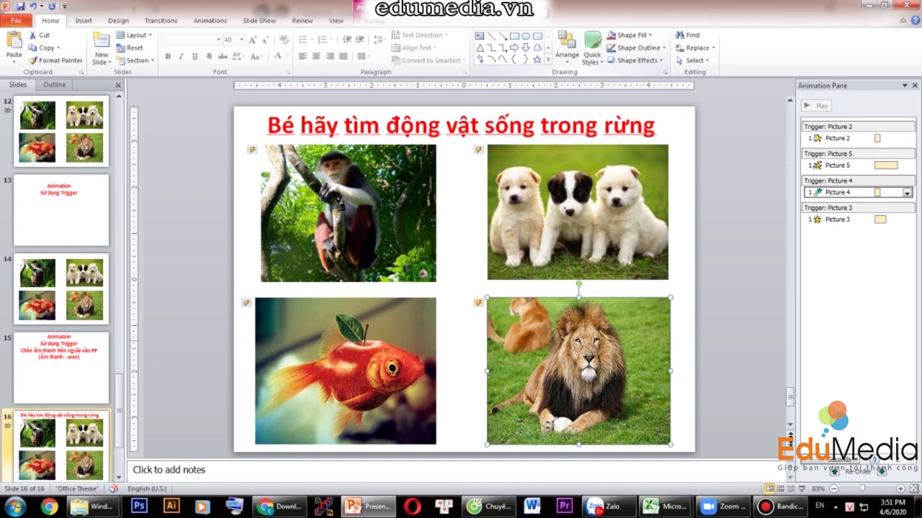
pyautogui.click(837, 219)
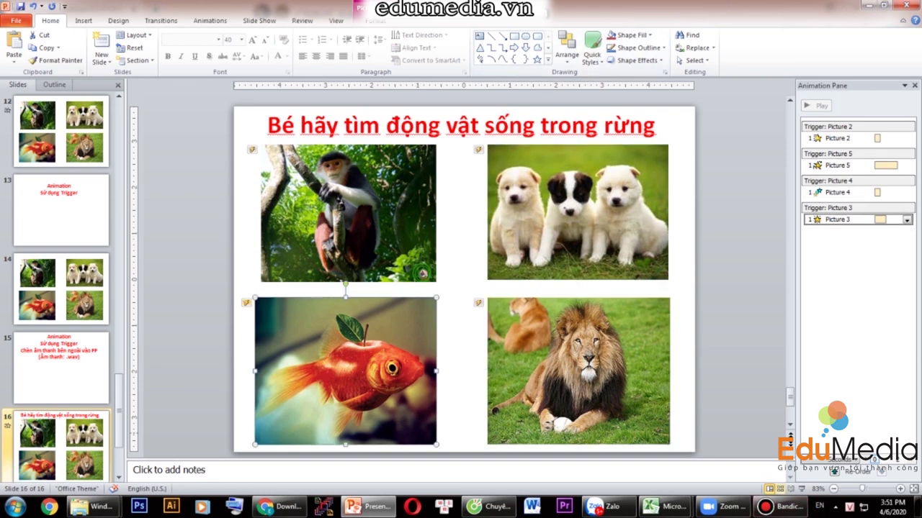
pyautogui.click(801, 489)
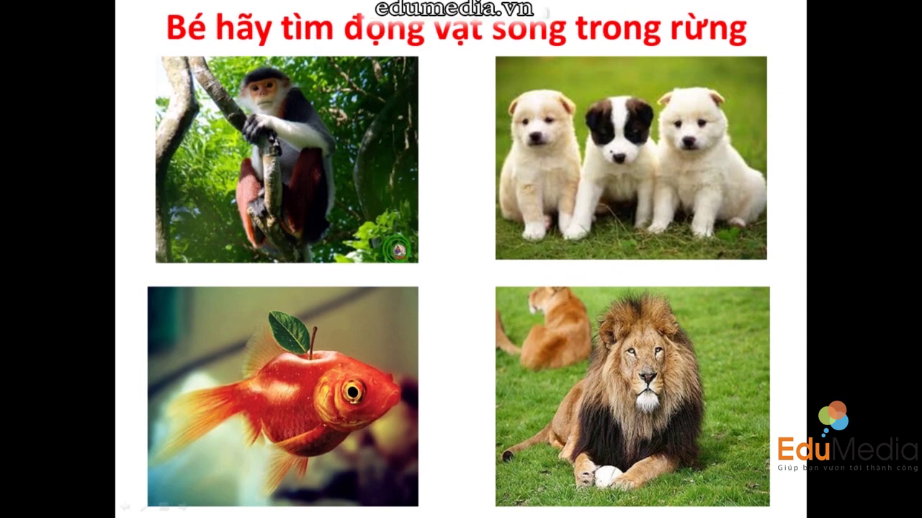
pyautogui.press('Escape')
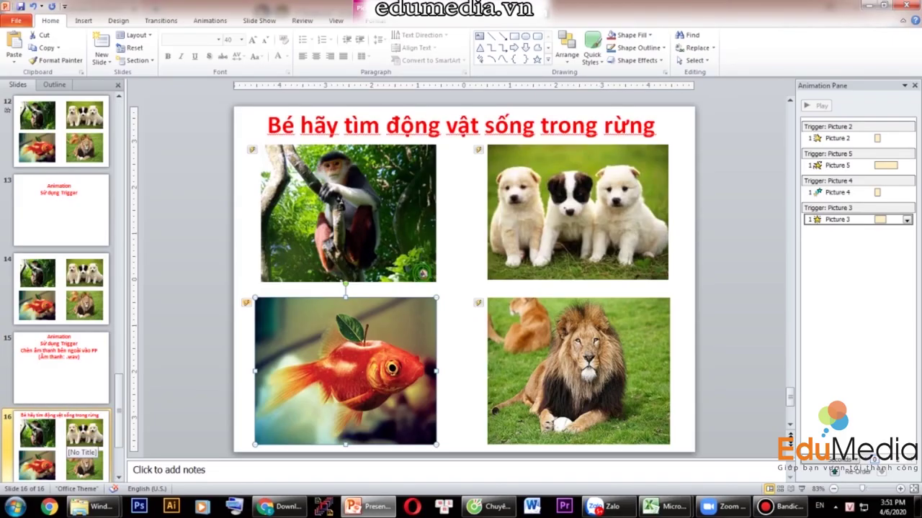
# Return to slide 11, titled Animation
pyautogui.click(61, 432)
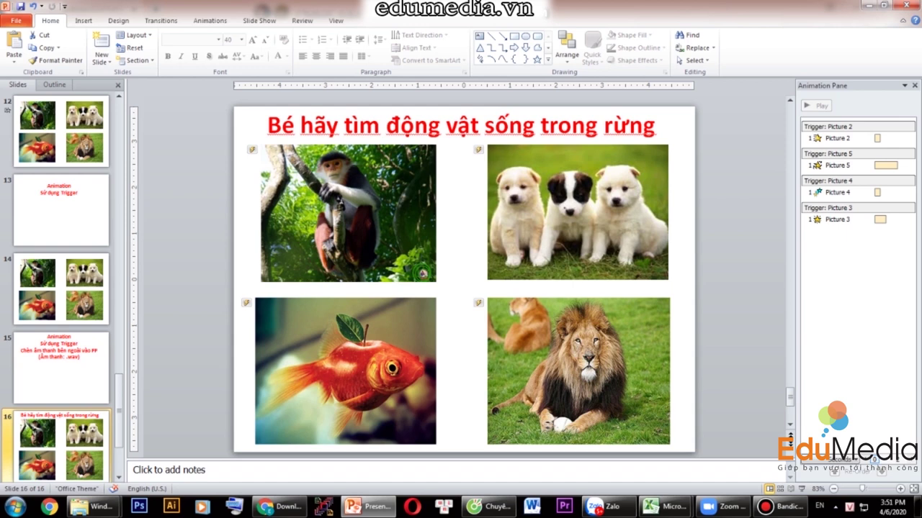
pyautogui.scroll(5, 61, 288)
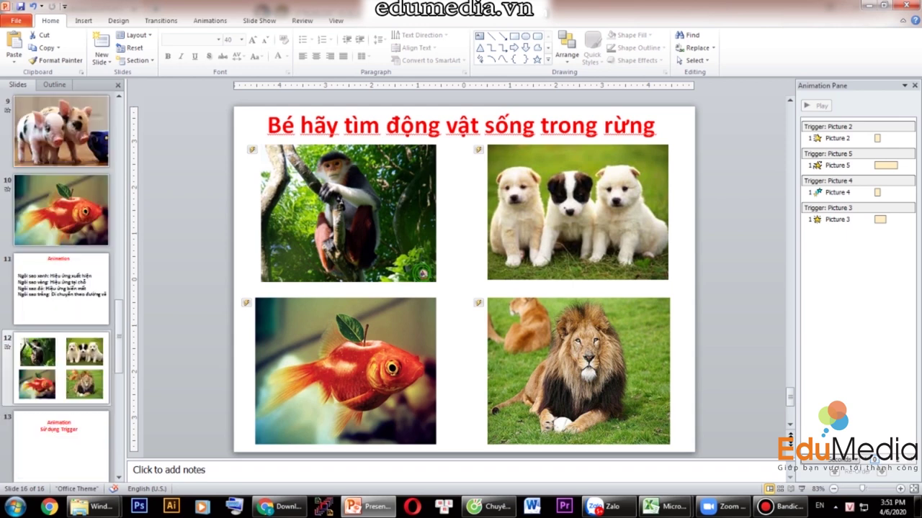
pyautogui.click(62, 367)
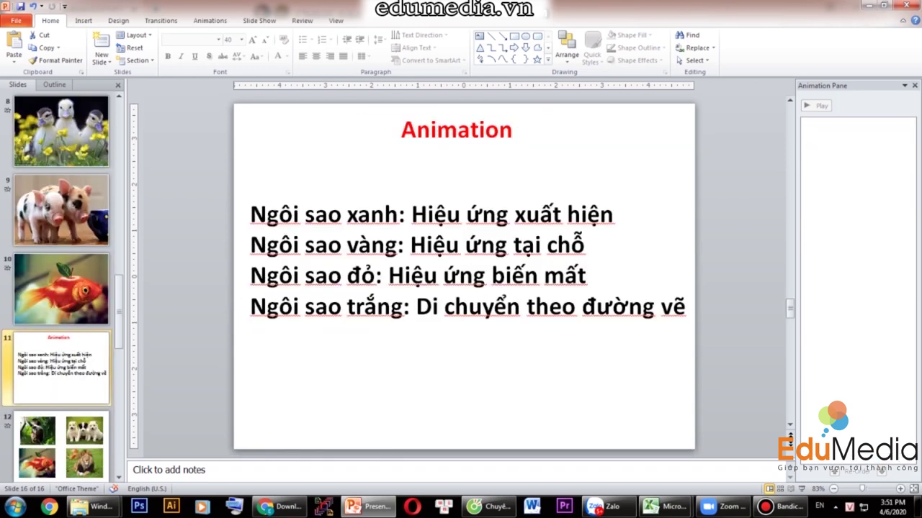